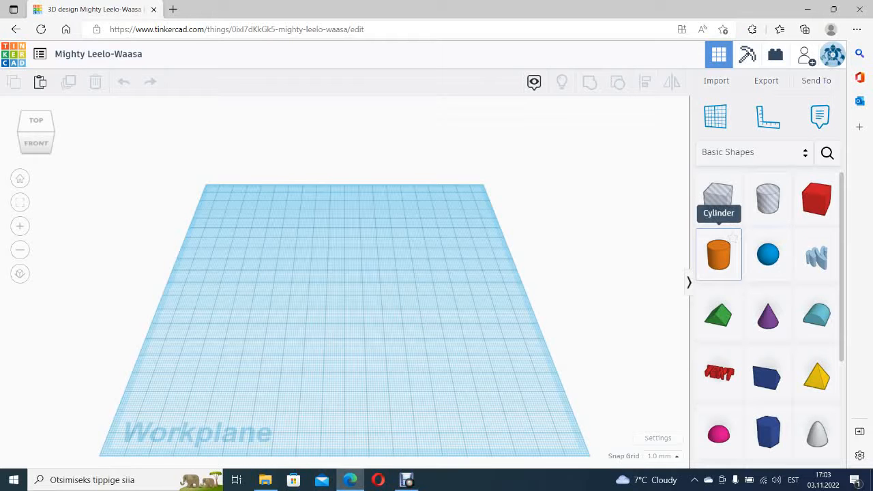
Place a solid cylinder near the middle of the workplane and set its base length and width to 70 mm each
drag(718, 254, 350, 283)
click(425, 296)
text(70)
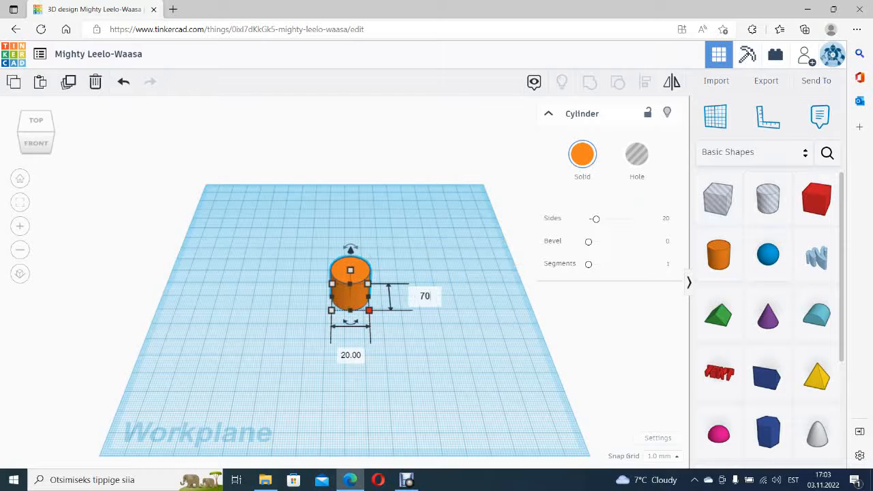
key(Return)
click(352, 445)
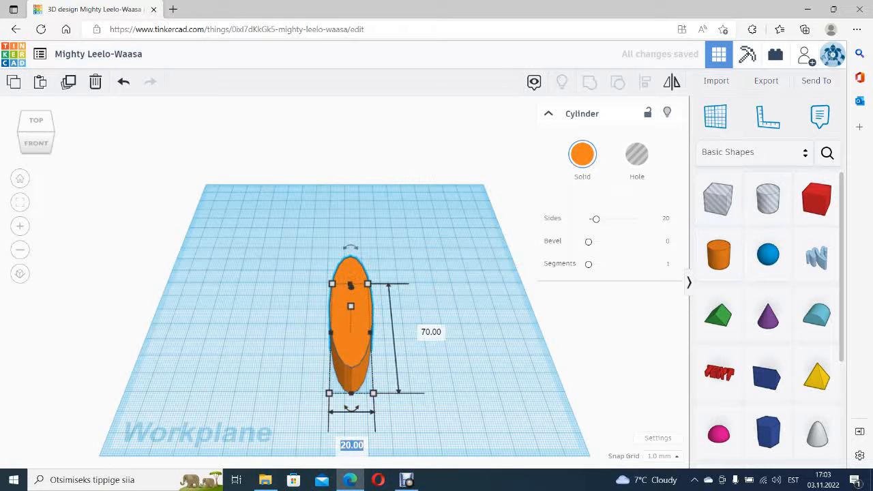
text(70)
key(Return)
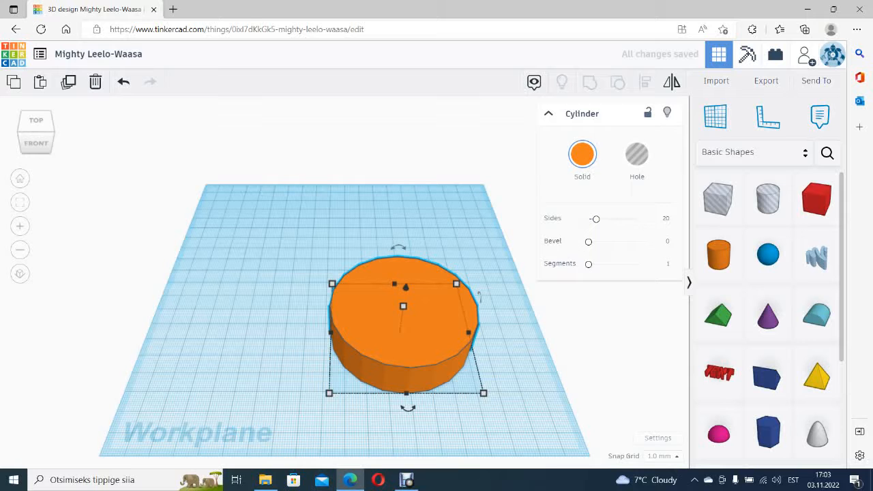
Set the cylinder's height to 160 mm
middle_drag(502, 320, 504, 276)
mouse_move(406, 260)
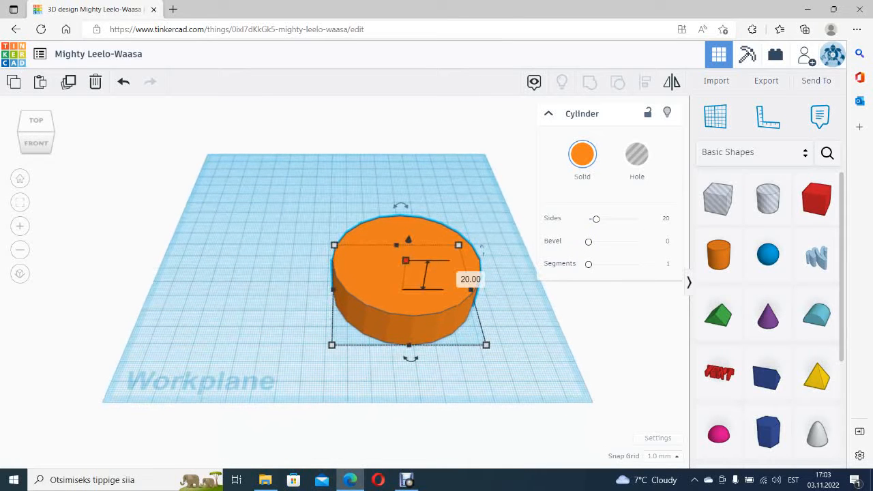
click(460, 275)
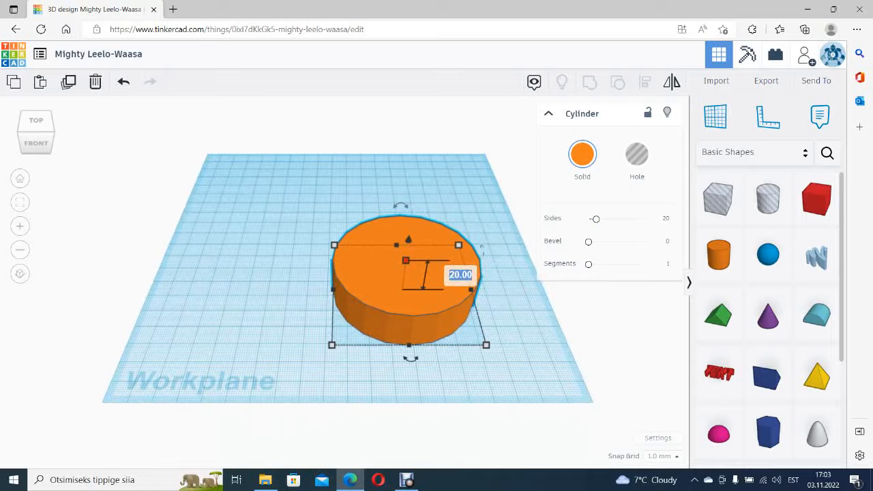
text(160)
key(Return)
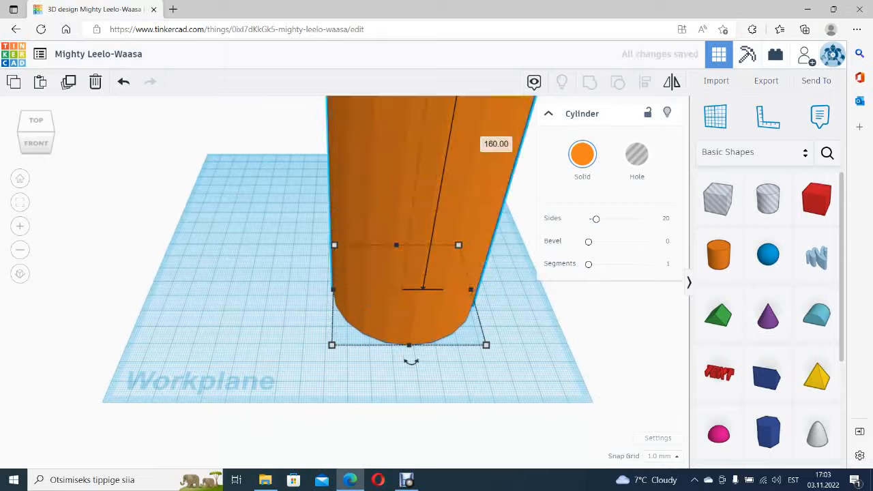
scroll(429, 197, down, 4)
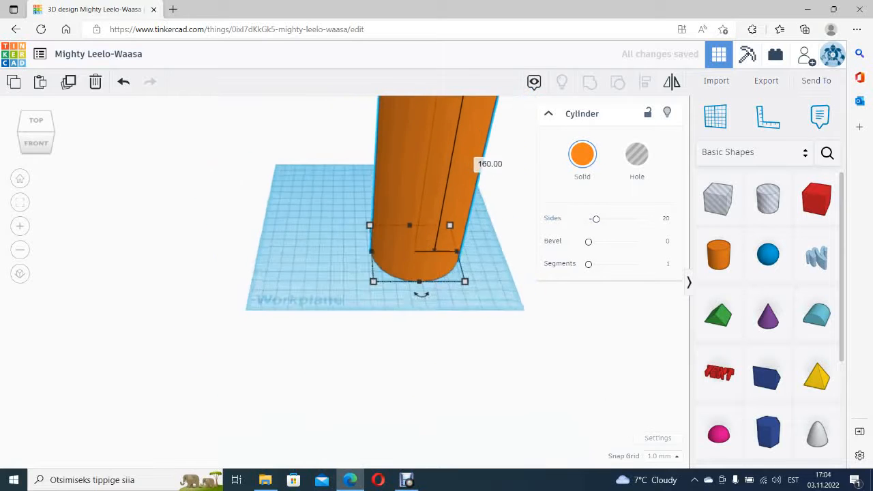
scroll(420, 160, up, 3)
scroll(466, 105, down, 3)
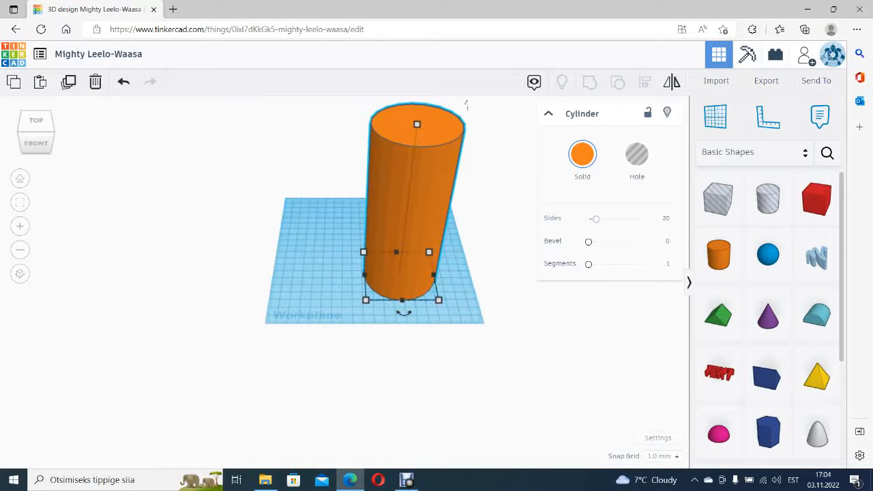
Reduce the cylinder's number of sides to 12 and deselect it
drag(596, 219, 588, 219)
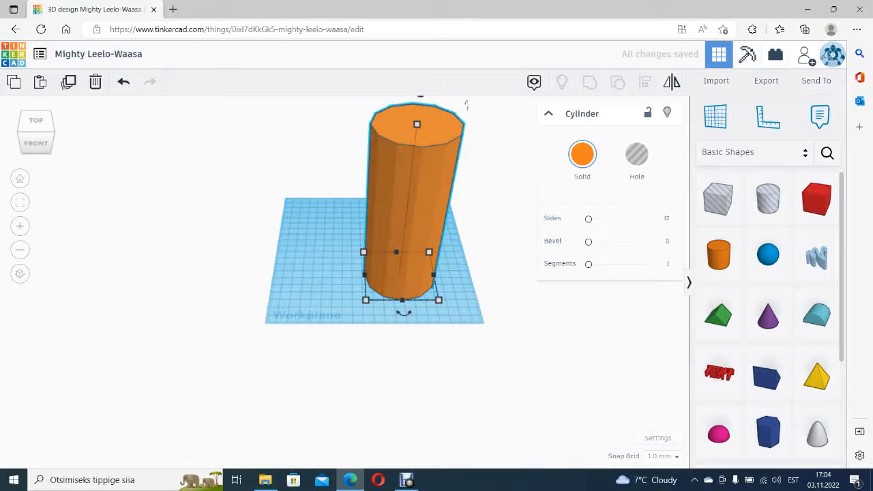
scroll(466, 104, up, 1)
scroll(478, 252, down, 2)
scroll(372, 137, up, 3)
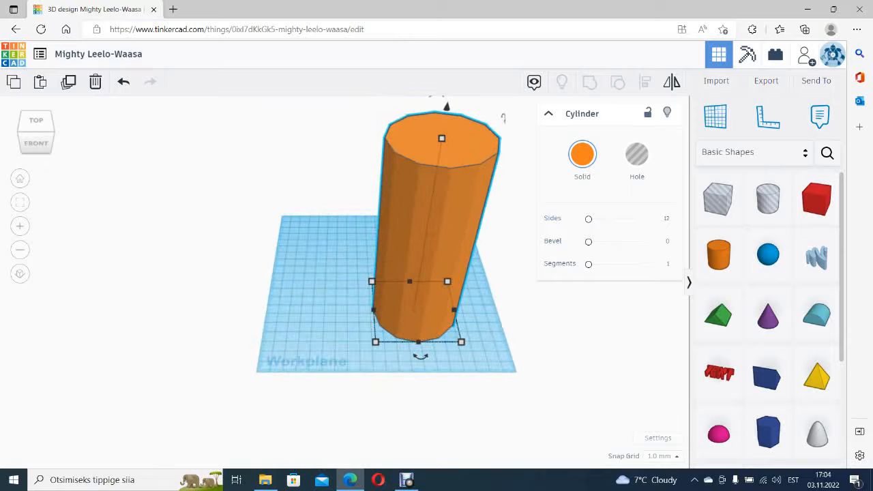
click(503, 117)
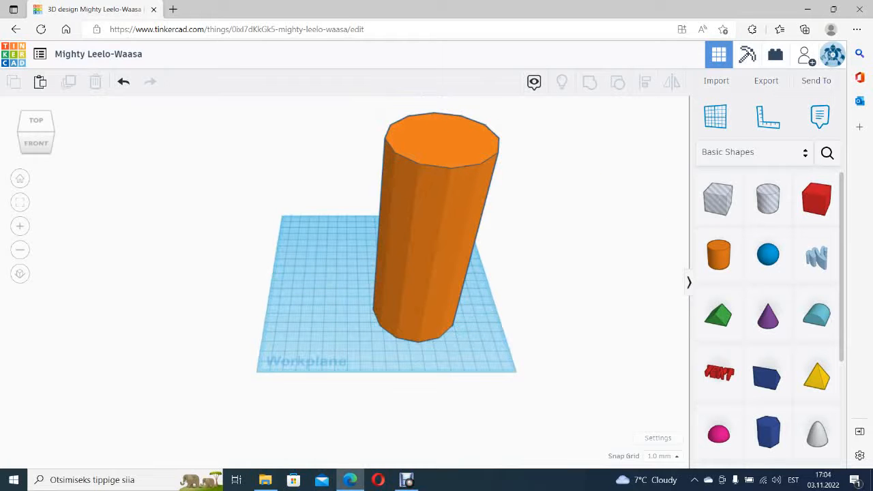
Search Google Images for "tallinna ülikool logo" in a new browser tab
click(174, 9)
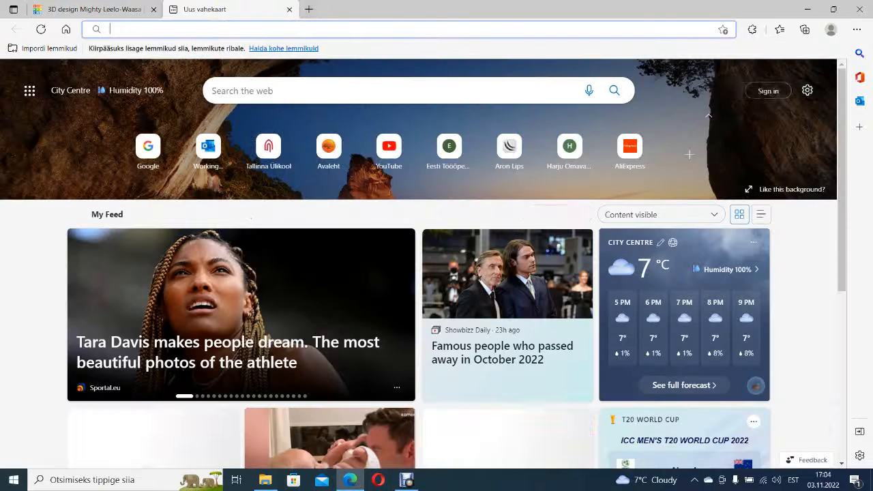
click(148, 145)
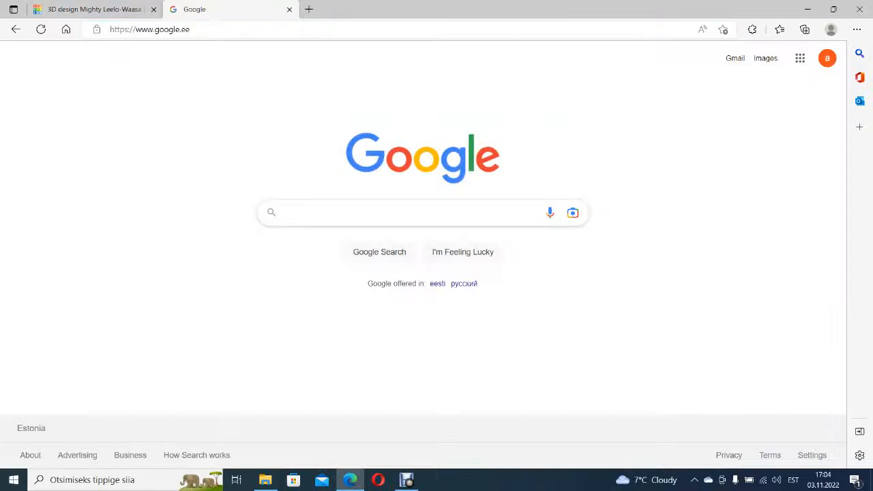
text(tallinna ülikool logo)
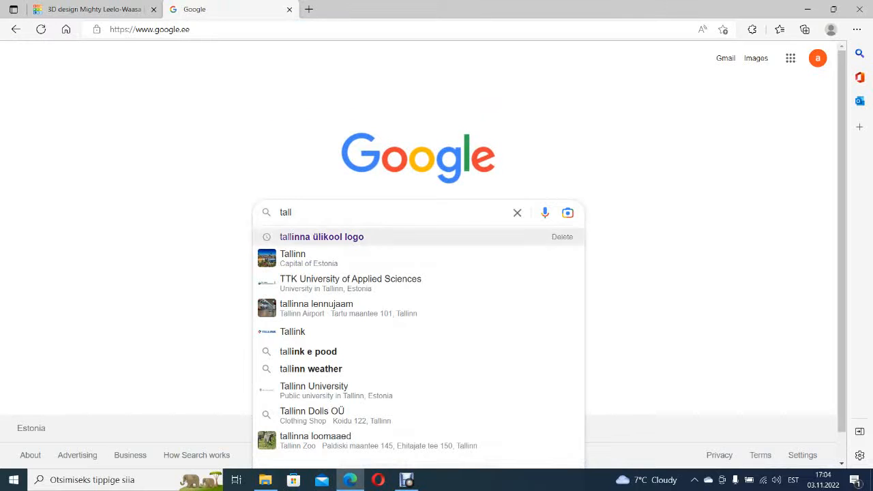
click(321, 237)
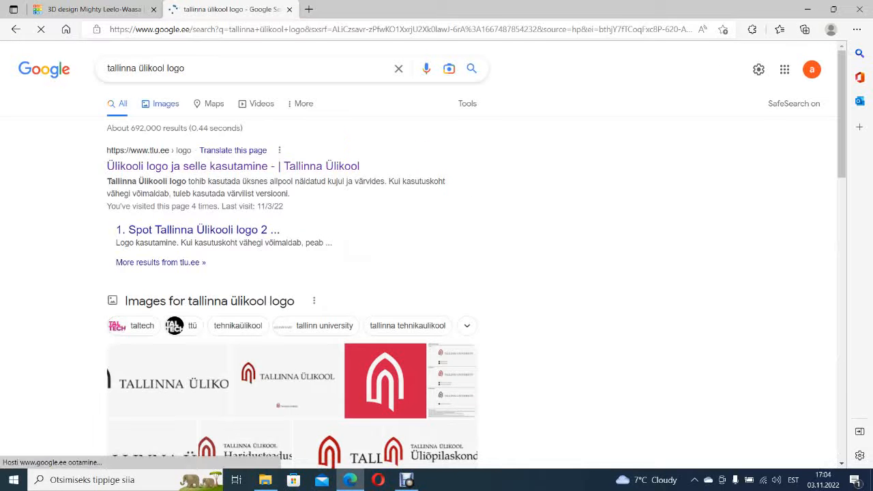
click(161, 104)
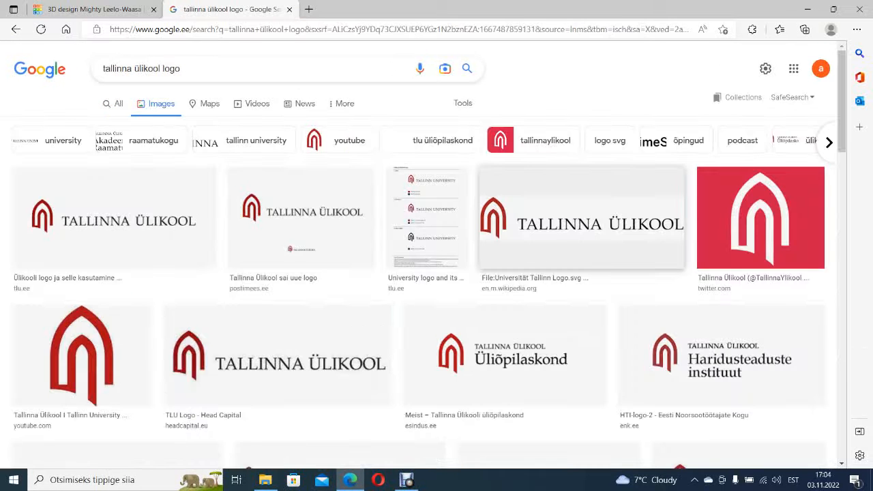
Open the original SVG of the Wikipedia Tallinna Ülikool logo and save it to the downloads folder as Universität_Tallinn_Logo (1)
click(582, 218)
click(648, 146)
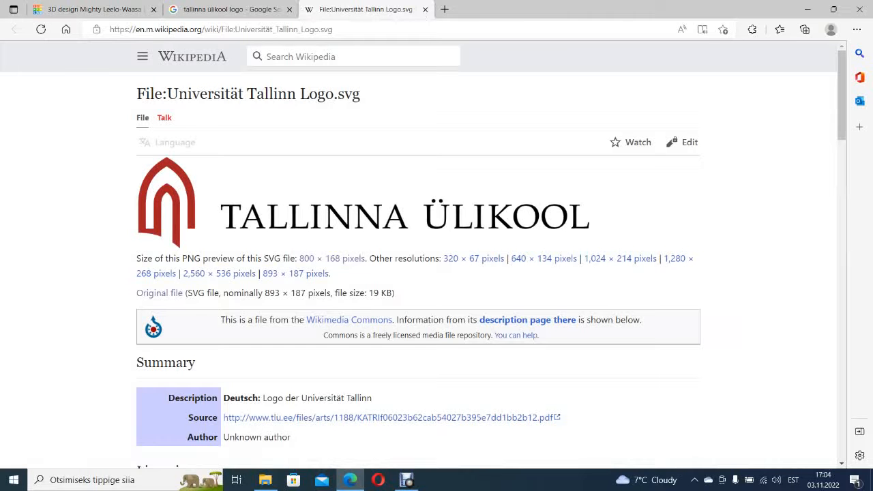
click(160, 293)
right_click(232, 109)
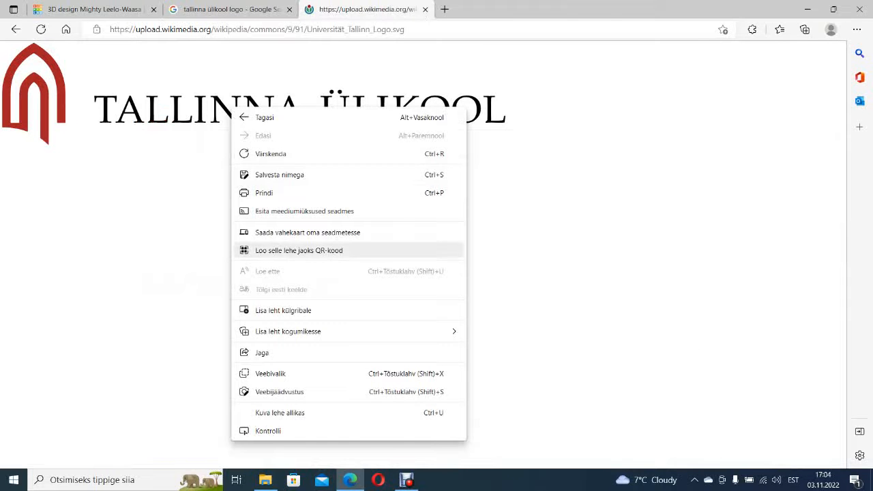
click(279, 175)
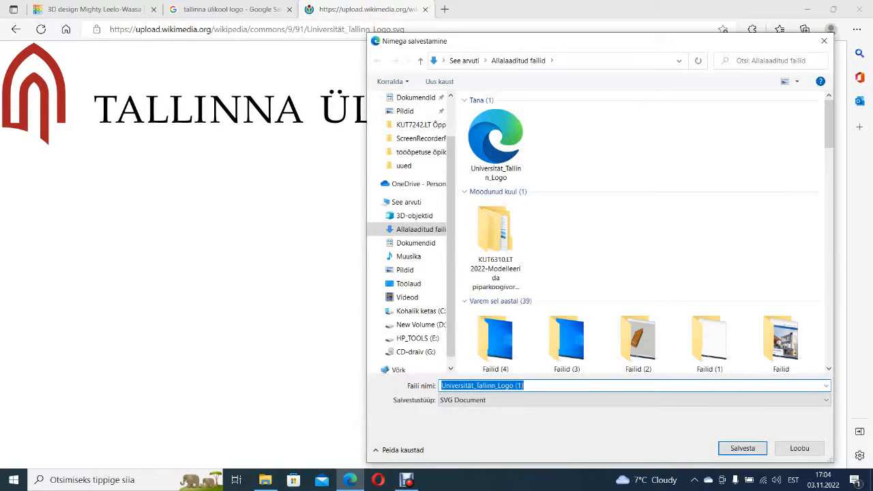
click(743, 448)
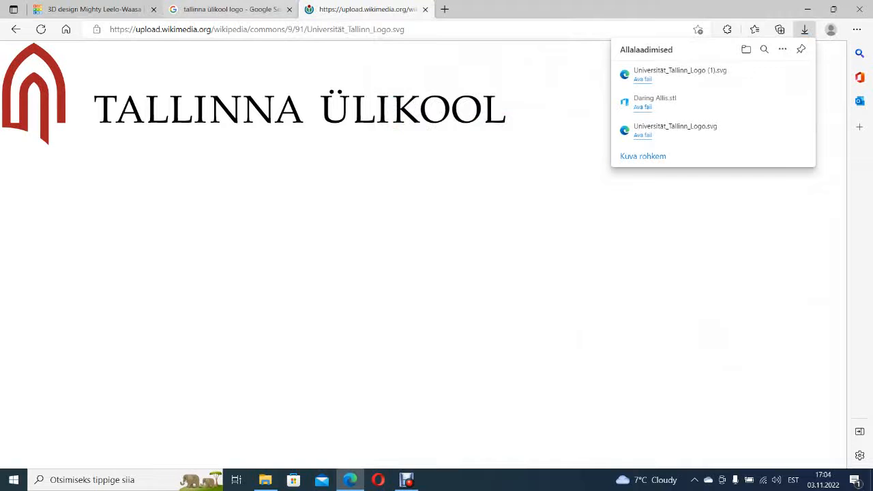
Return to the Tinkercad design and import Universität_Tallinn_Logo (1).svg at 100% scale, centered on the artboard
click(96, 9)
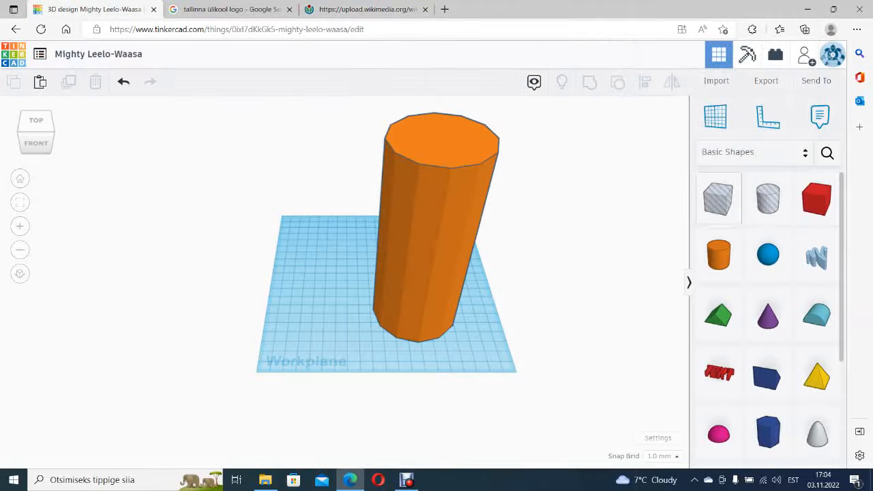
click(716, 80)
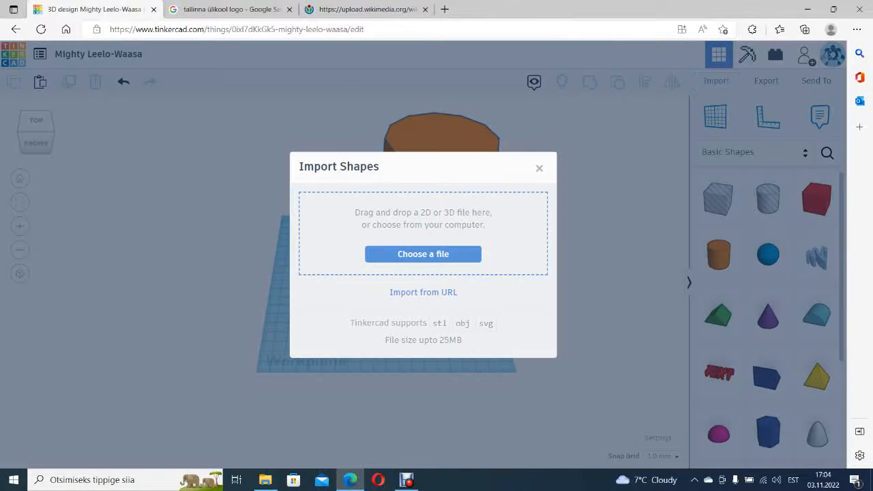
click(423, 253)
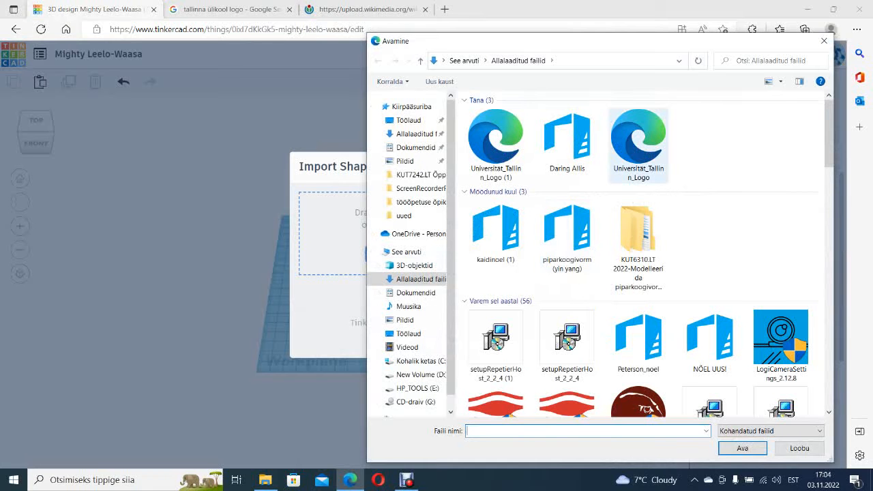
click(495, 143)
click(743, 448)
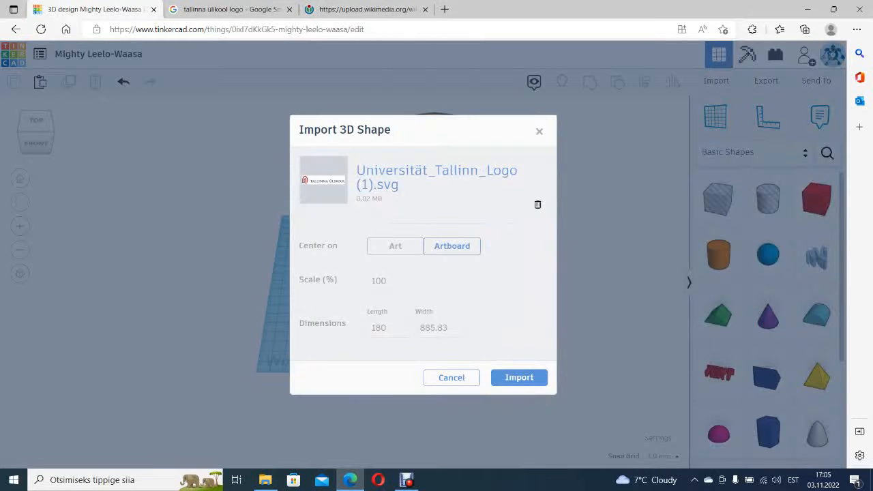
click(519, 377)
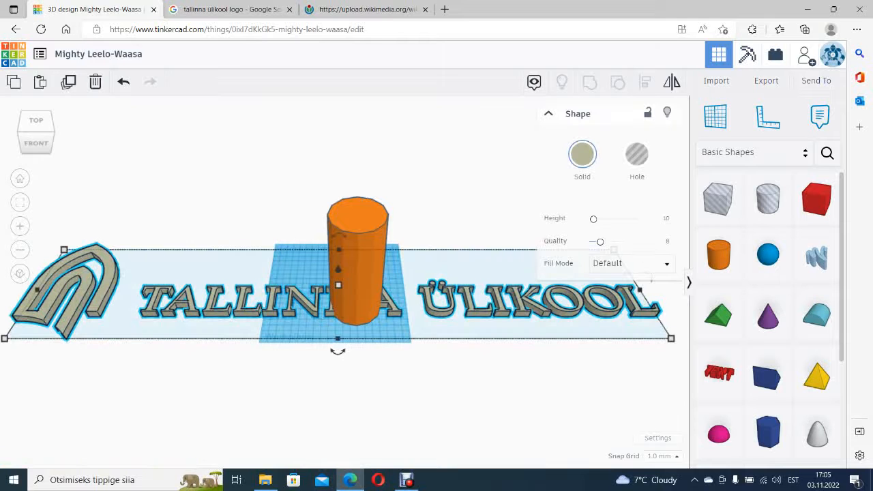
Shrink the imported logo proportionally to about 123 × 25 mm and move it onto the back-left corner of the workplane
shift+drag(672, 339, 137, 259)
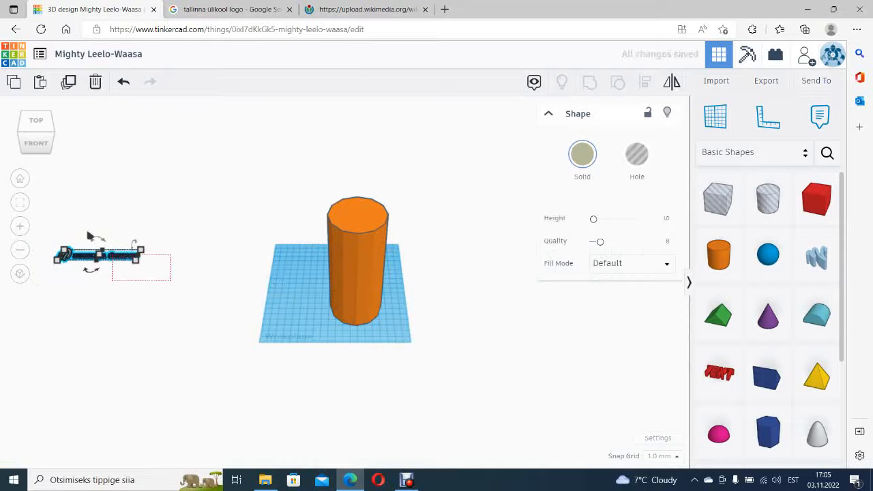
scroll(79, 234, up, 2)
scroll(77, 232, up, 3)
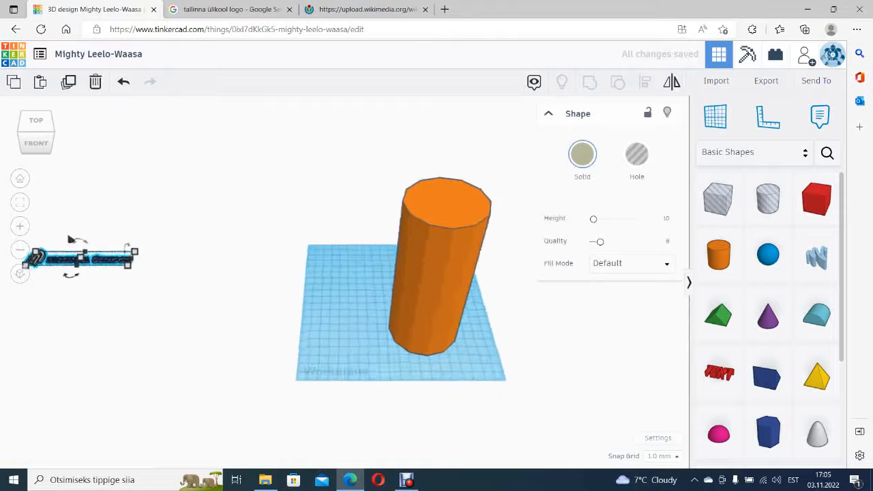
drag(91, 262, 127, 267)
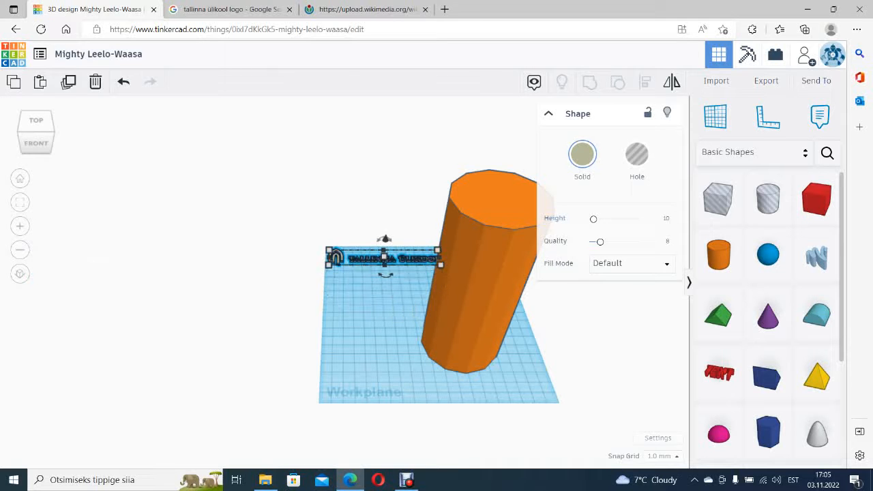
Scale the logo down further to about 79 × 16 mm, keeping its proportions
scroll(386, 264, up, 3)
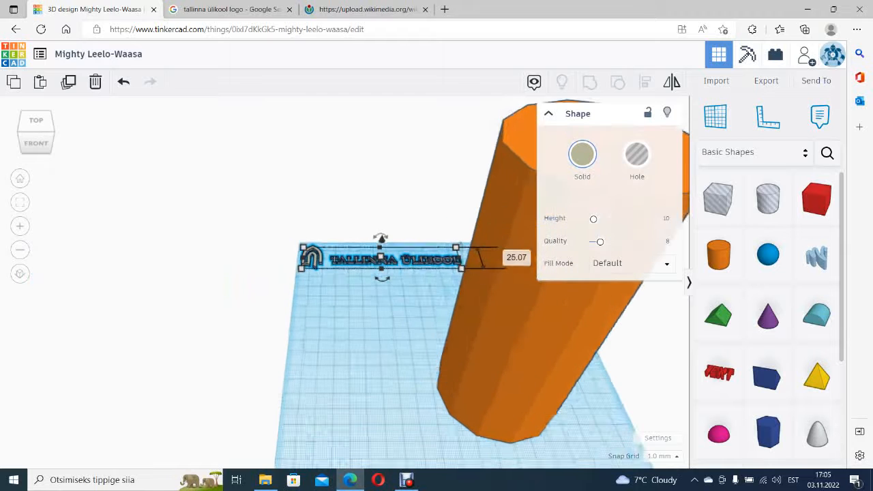
scroll(410, 256, up, 4)
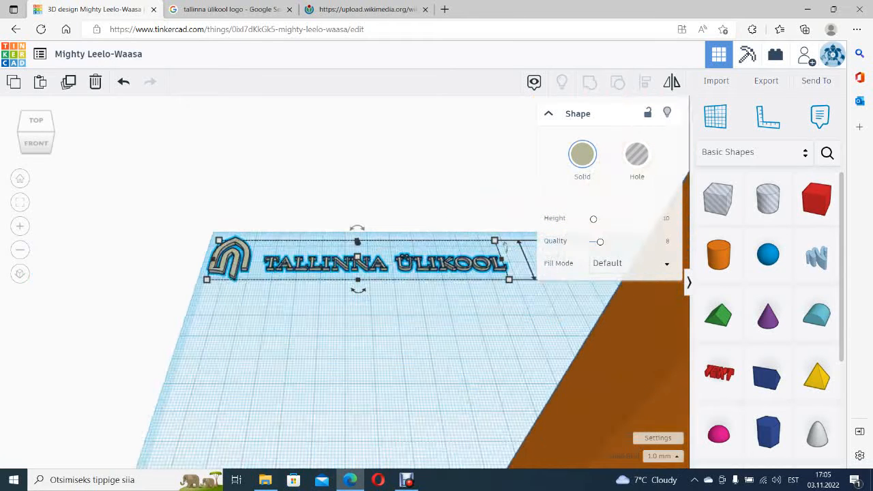
scroll(504, 244, up, 2)
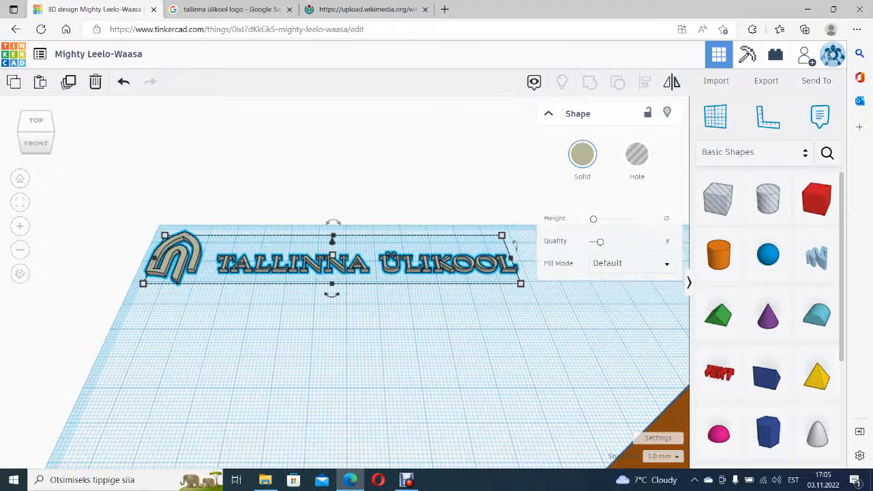
scroll(354, 260, up, 2)
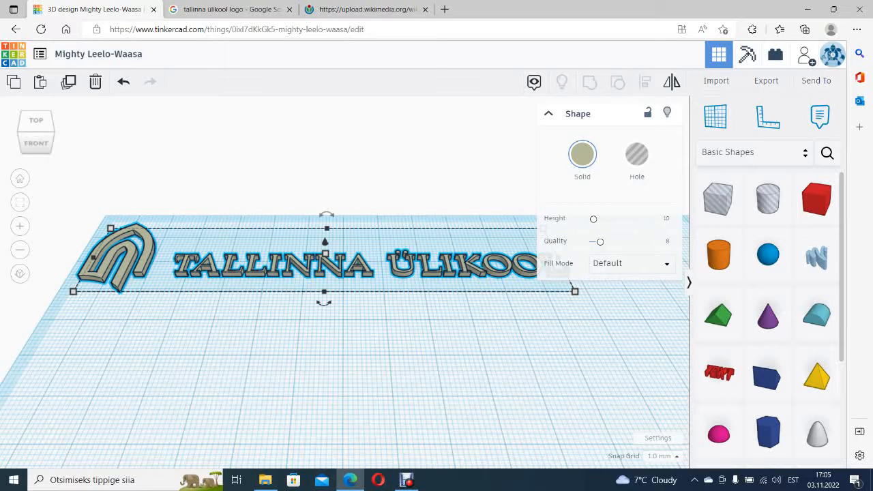
drag(440, 363, 505, 365)
right_drag(505, 365, 575, 380)
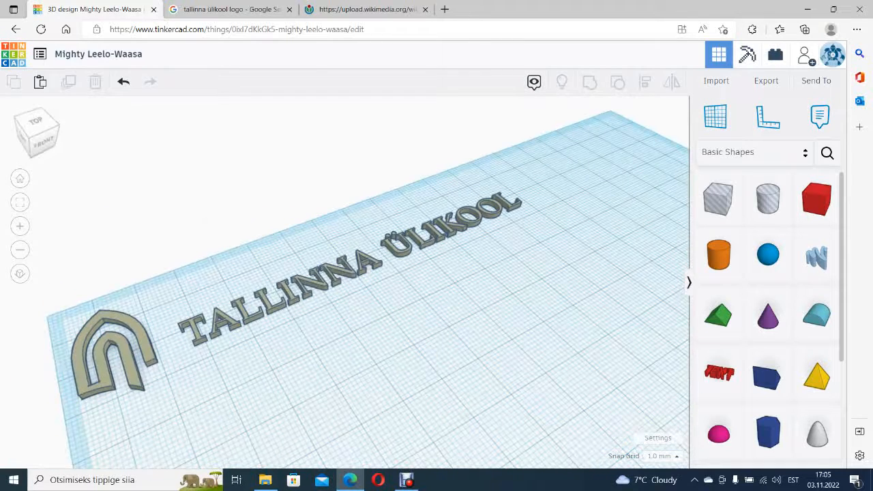
click(113, 352)
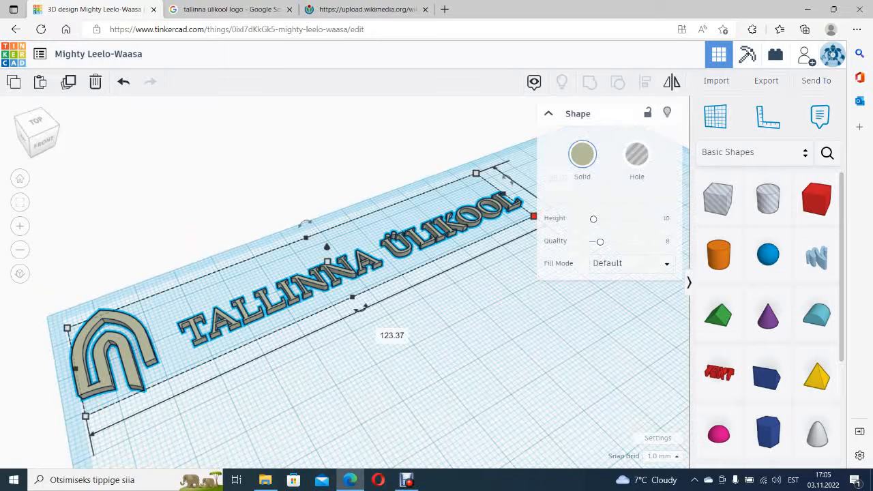
drag(534, 217, 392, 250)
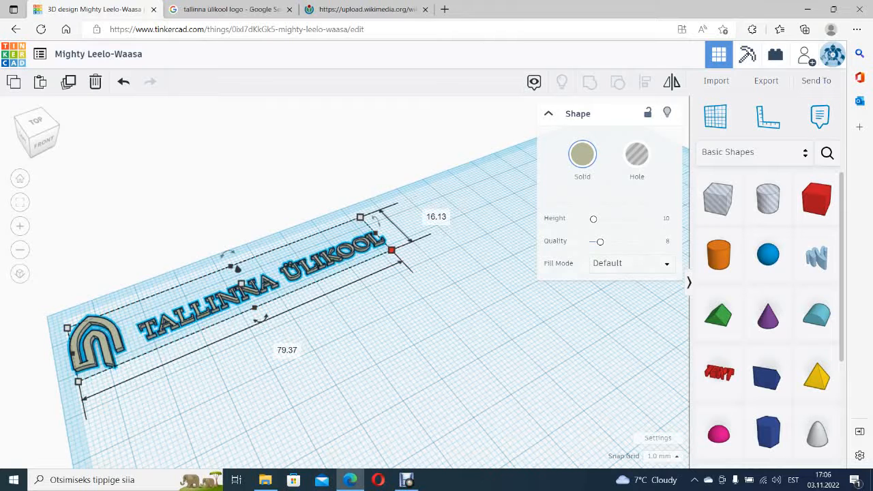
Resize the logo proportionally to about 78 × 16 mm, flipping it over the workplane's back edge
shift+drag(391, 249, 343, 183)
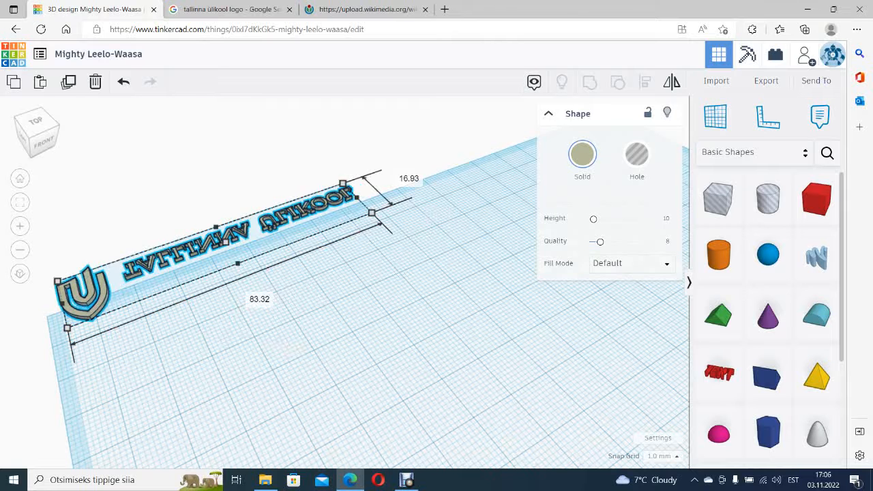
mouse_move(343, 183)
shift+mouse_down()
mouse_move(355, 177)
mouse_move(300, 206)
mouse_move(342, 182)
mouse_move(330, 189)
shift+mouse_up()
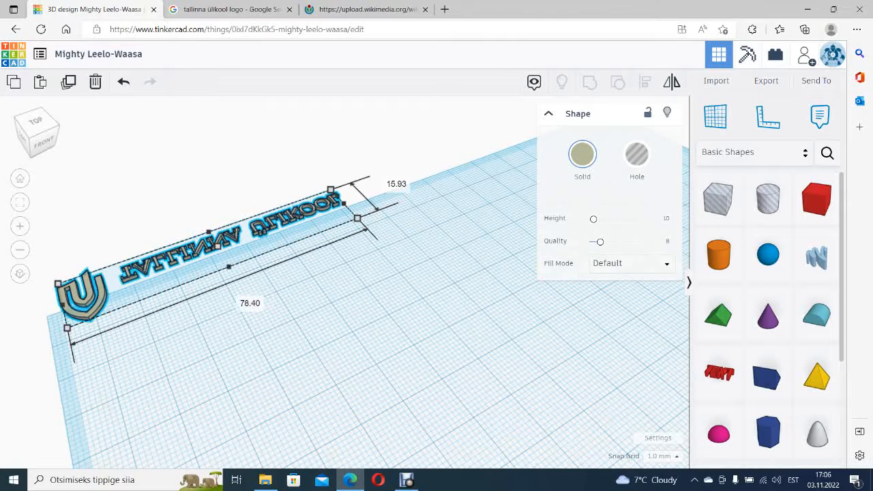
key(Escape)
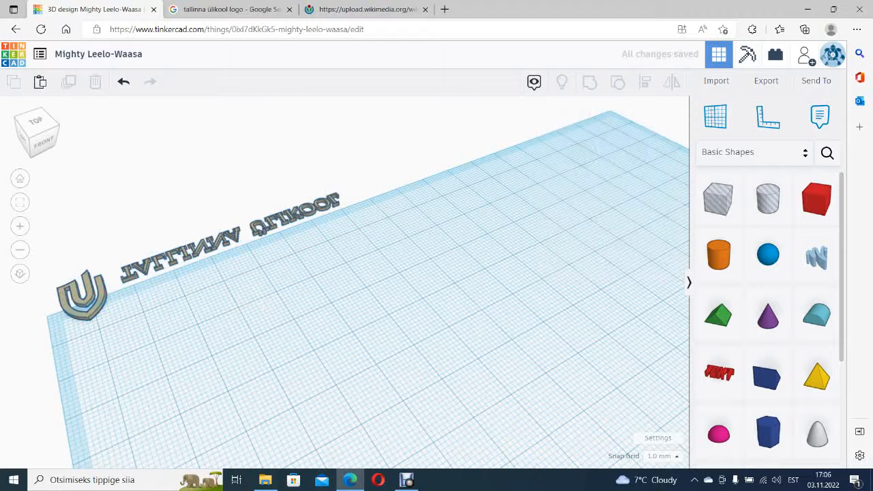
Move the logo fully onto the workplane and set its thickness to 6 mm
scroll(253, 234, down, 2)
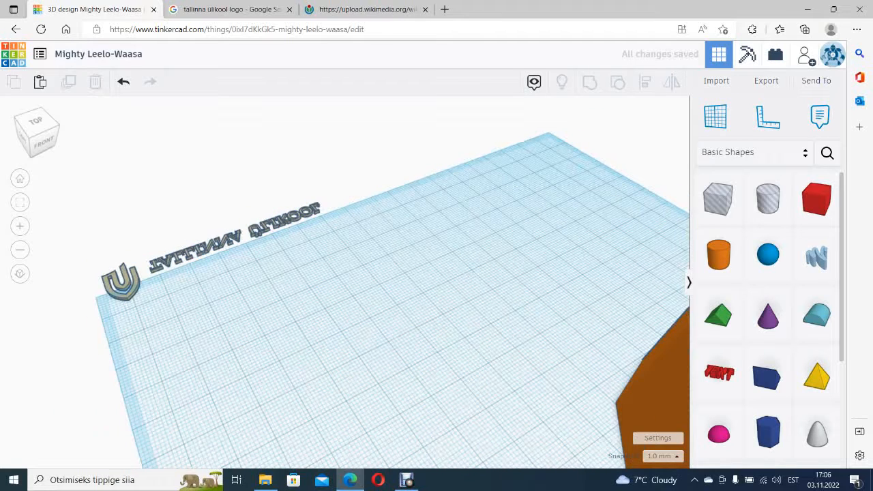
scroll(255, 226, up, 2)
scroll(300, 249, up, 2)
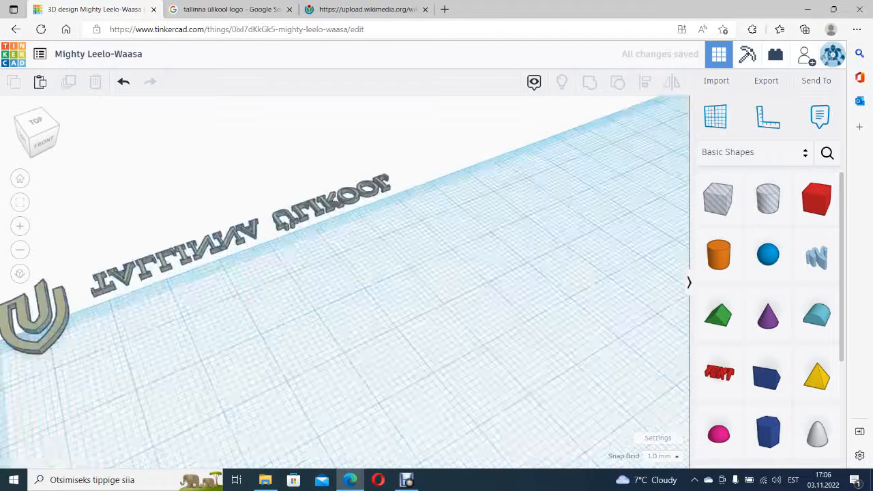
click(300, 249)
drag(285, 224, 434, 312)
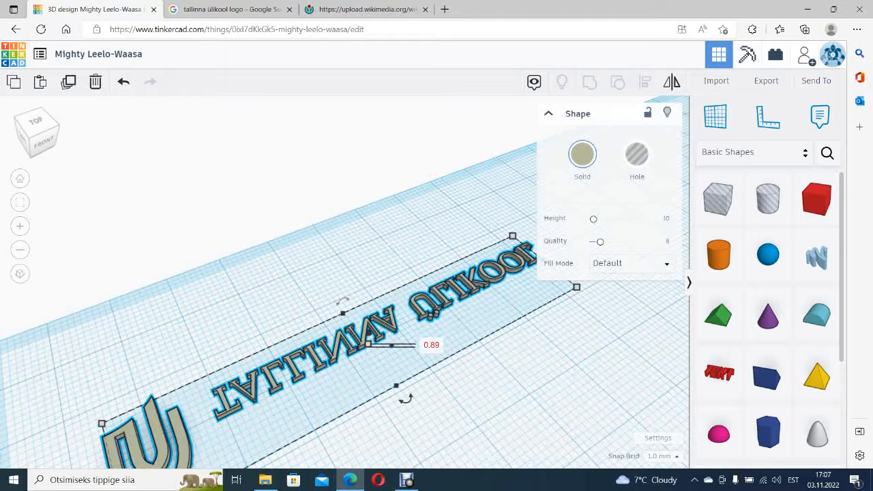
click(431, 344)
text(6)
key(Return)
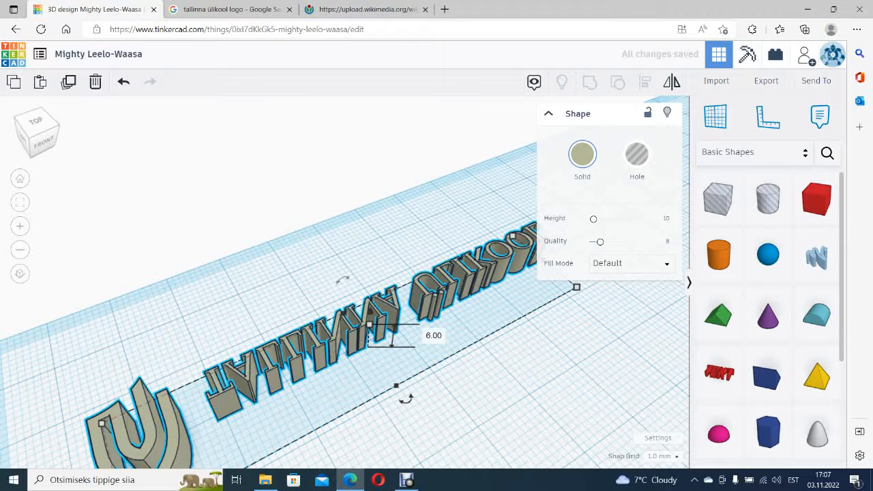
Rotate the flat logo so it stands upright on the workplane with the emblem at its lower end
scroll(382, 277, down, 5)
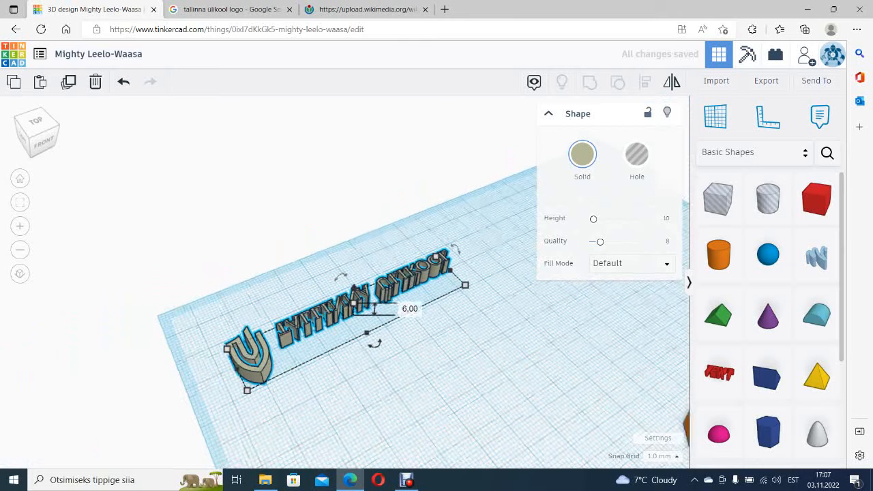
scroll(410, 314, down, 4)
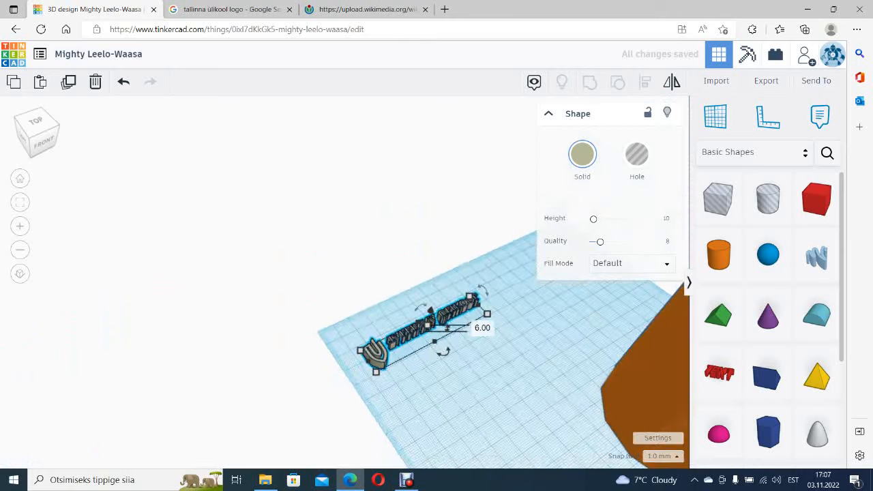
scroll(491, 300, up, 5)
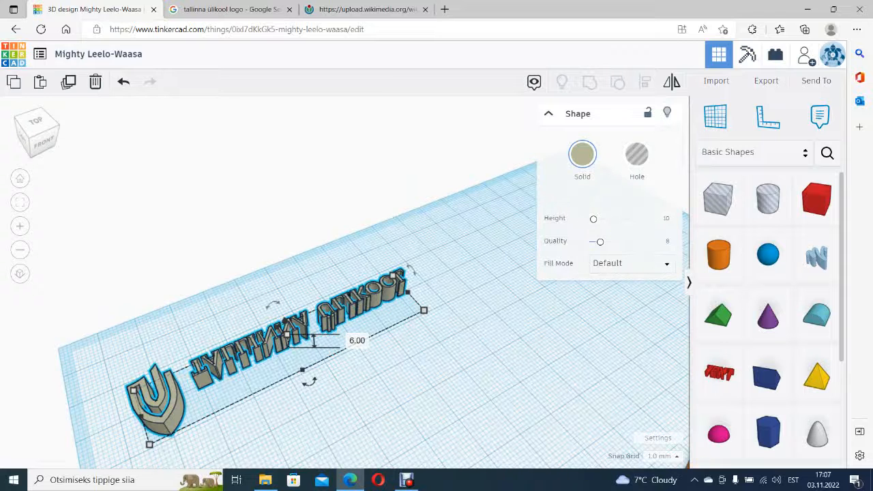
drag(273, 305, 274, 305)
drag(236, 109, 33, 425)
click(380, 326)
scroll(379, 326, down, 3)
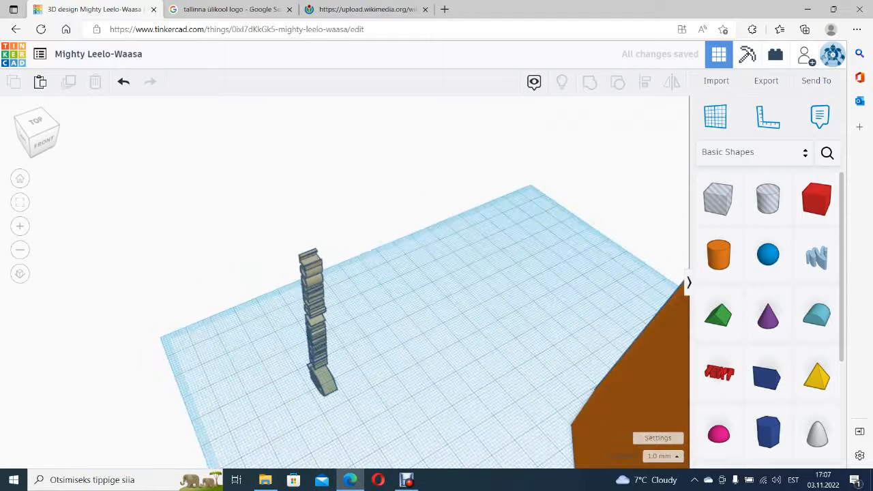
Raise the upright logo 16 mm above the workplane and move it 138 mm forward and about 12 mm sideways towards the cylinder
middle_drag(379, 327, 395, 308)
right_drag(395, 309, 399, 290)
click(341, 324)
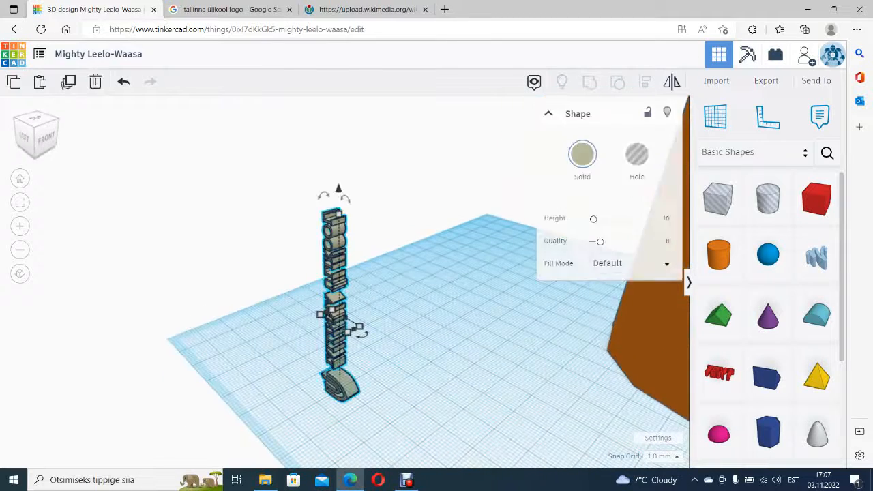
drag(339, 189, 338, 9)
scroll(344, 214, down, 3)
scroll(345, 252, down, 2)
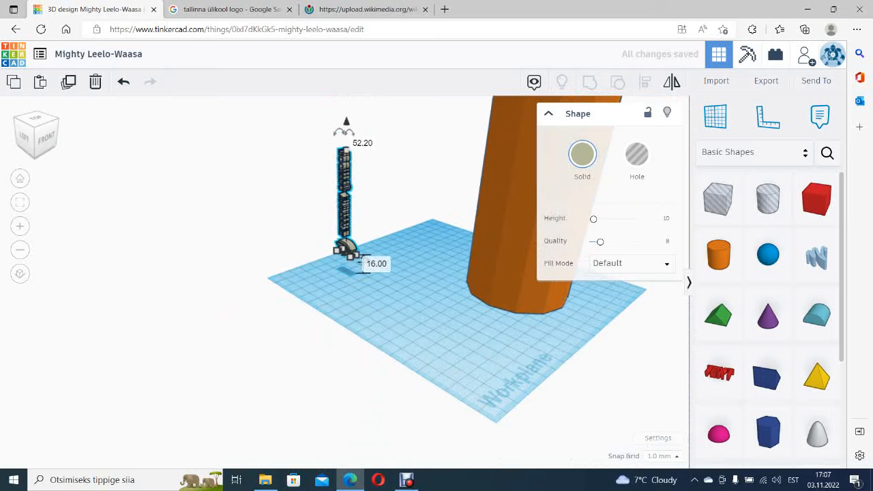
drag(345, 204, 521, 268)
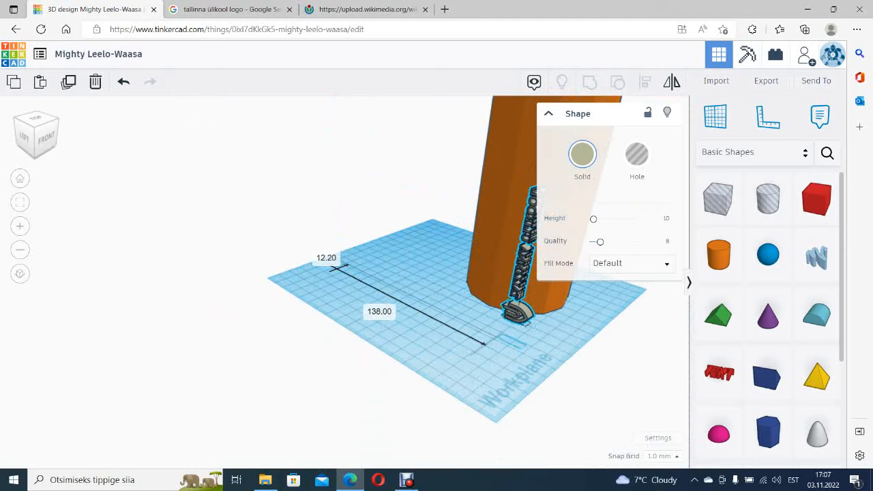
Rotate the upright logo about its vertical axis by about -70° to turn its lettering outwards
right_drag(477, 307, 366, 314)
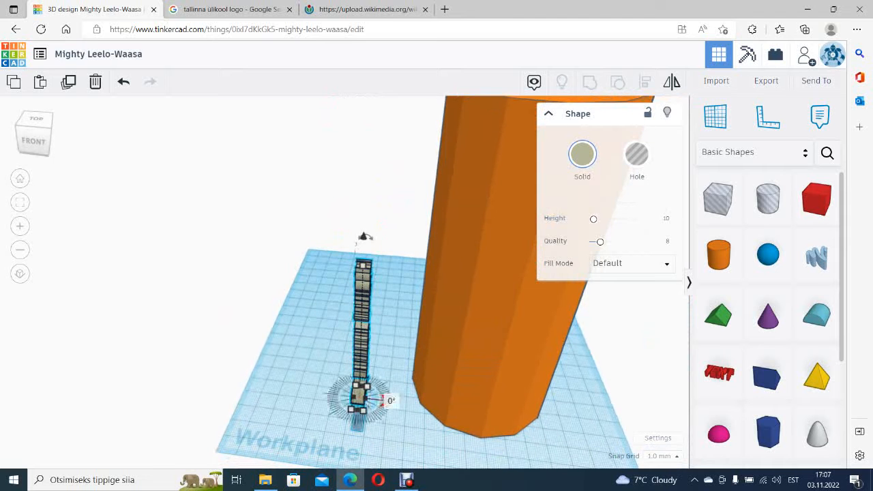
right_drag(401, 389, 442, 359)
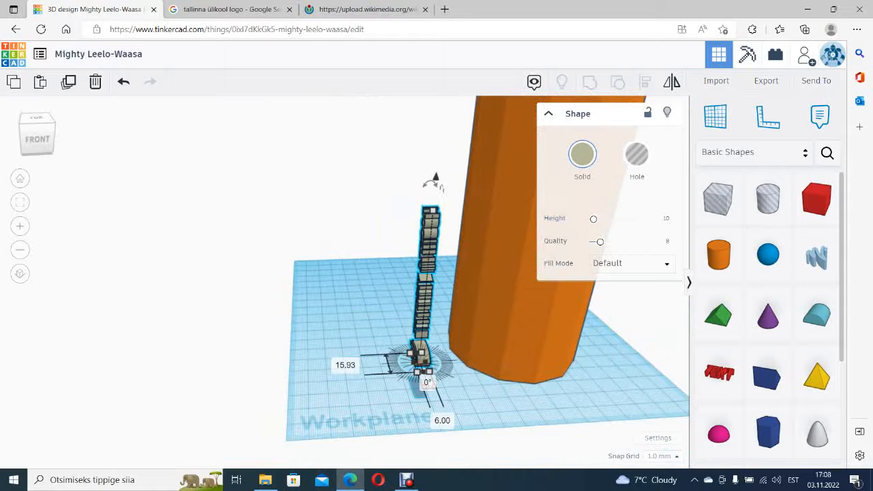
click(427, 383)
key(Return)
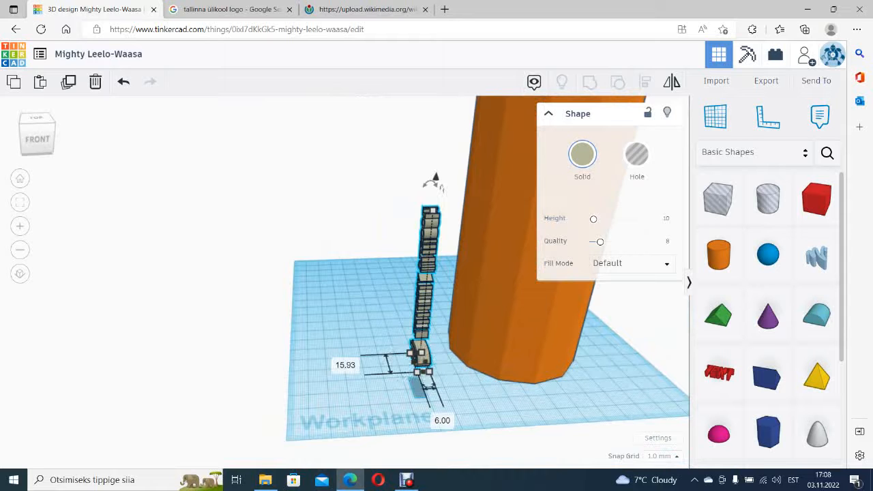
key(Escape)
click(423, 353)
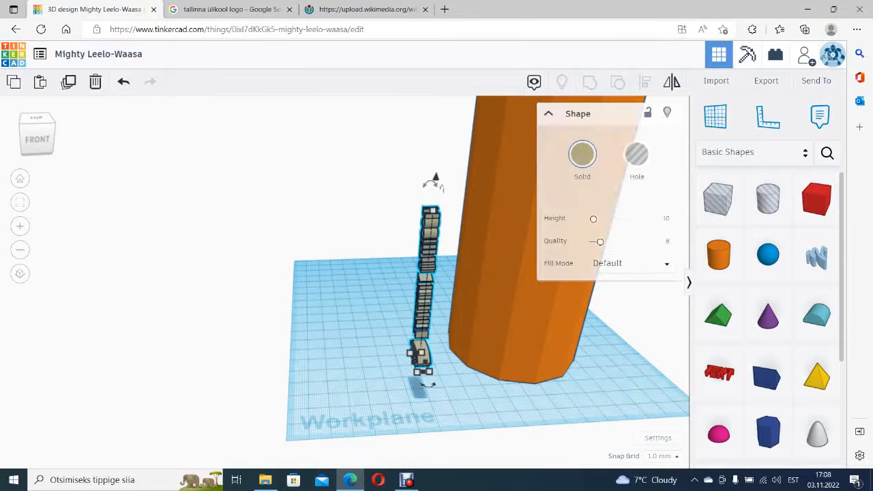
drag(429, 386, 441, 360)
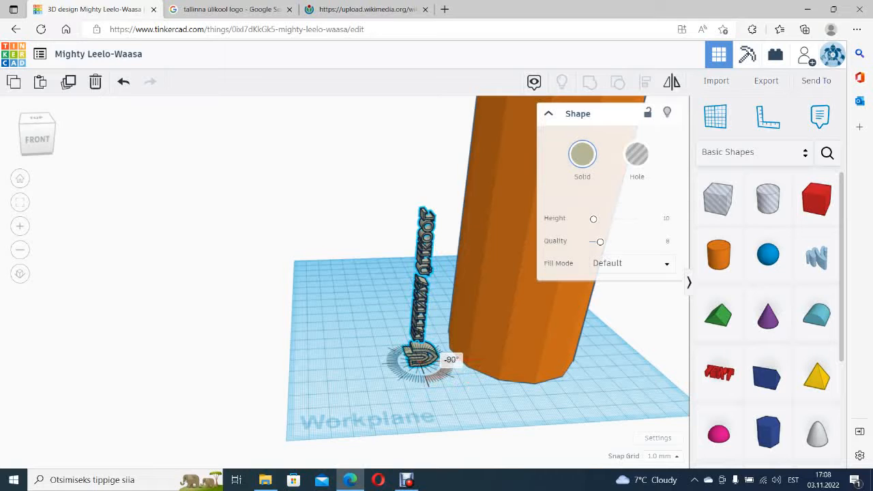
drag(441, 360, 443, 361)
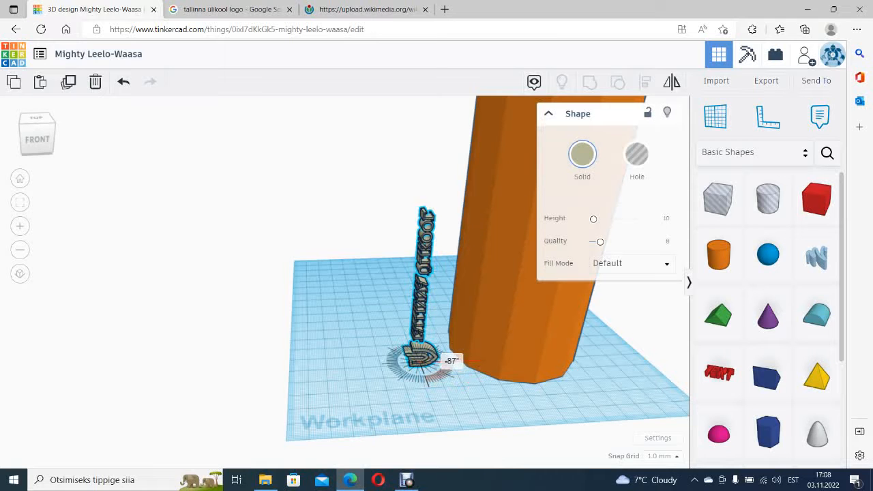
drag(443, 361, 445, 368)
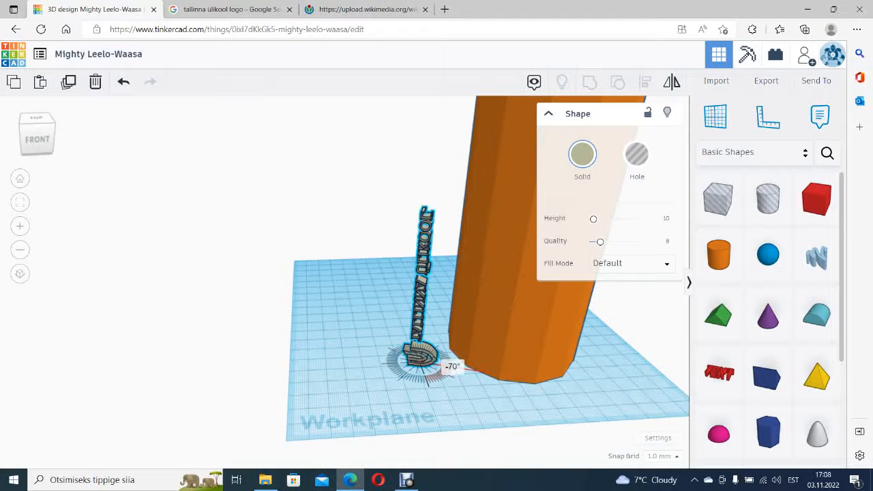
Move the logo against the cylinder's front face so that its back sinks into the surface
drag(446, 368, 524, 357)
click(614, 345)
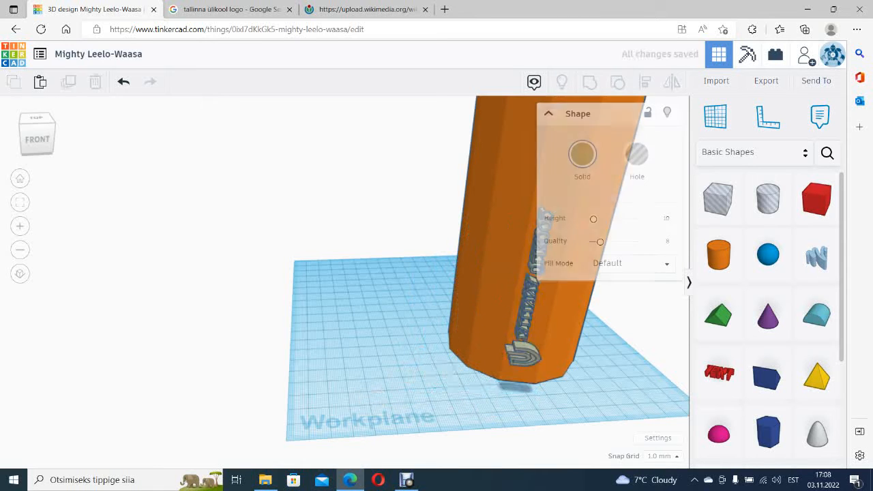
right_drag(545, 341, 445, 341)
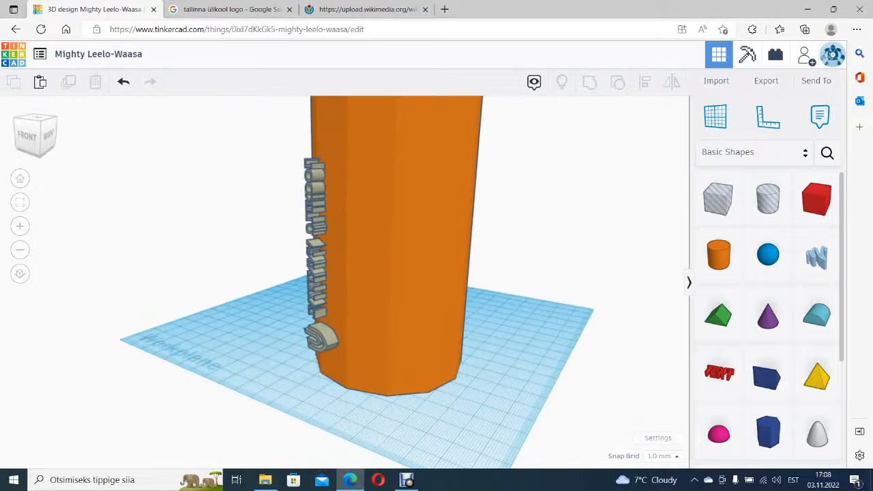
click(323, 337)
drag(323, 337, 338, 341)
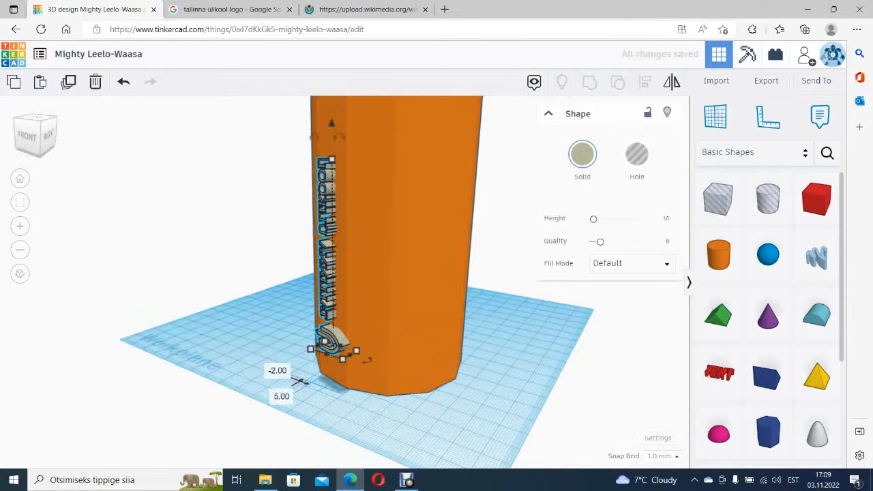
right_drag(382, 327, 453, 307)
drag(457, 311, 452, 313)
mouse_move(452, 313)
right_down()
mouse_move(342, 321)
mouse_move(346, 345)
mouse_move(431, 327)
mouse_move(447, 306)
mouse_move(453, 325)
right_up()
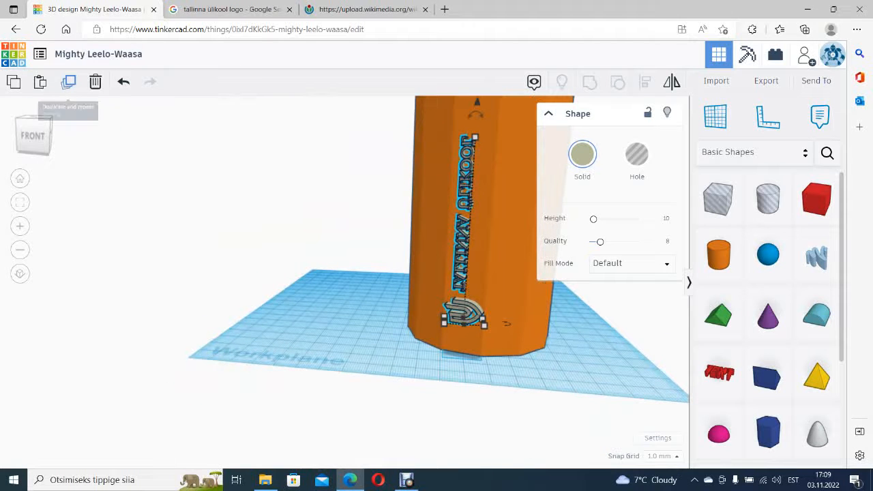
Duplicate the logo and move the copy in front of the neighbouring cylinder face on its left
click(69, 81)
drag(464, 315, 414, 314)
right_drag(414, 314, 437, 382)
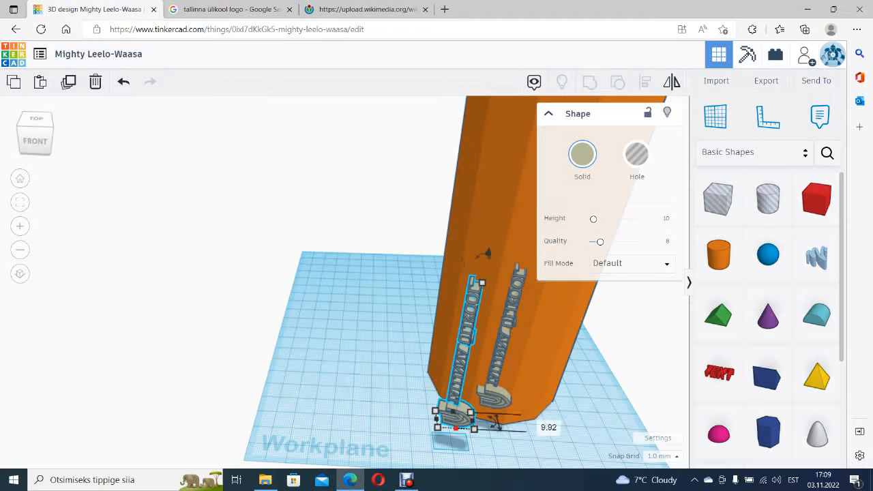
Rotate the copied logo by about -29° around its vertical axis and push it against the neighbouring cylinder face
scroll(456, 427, up, 3)
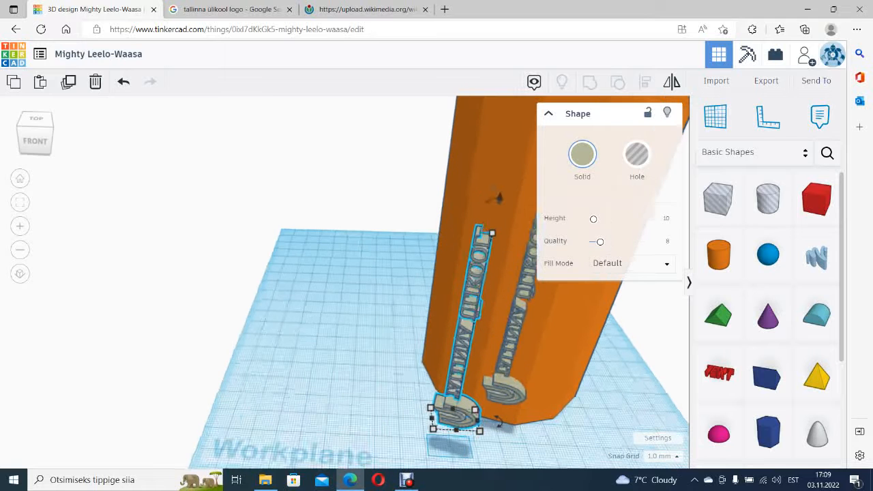
drag(515, 422, 511, 446)
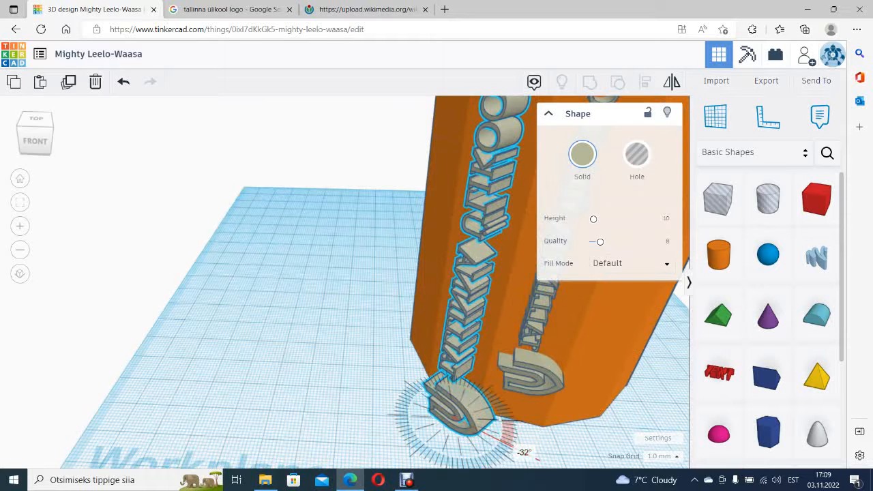
drag(511, 446, 513, 442)
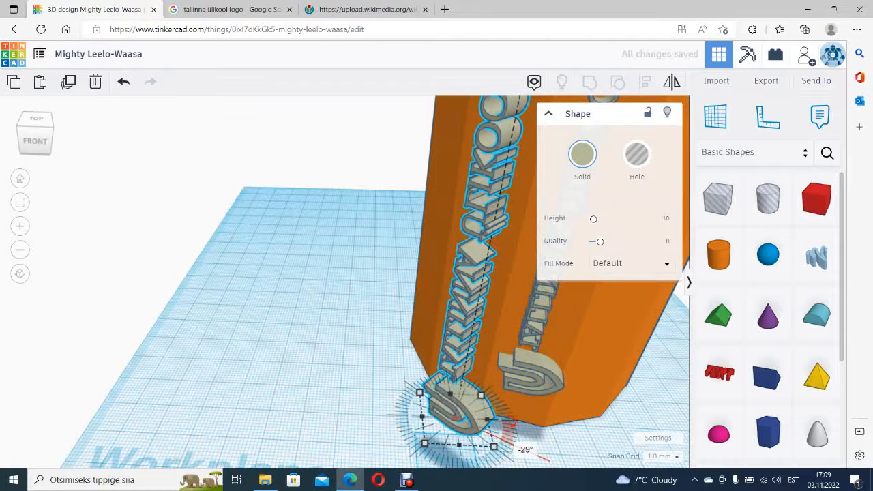
scroll(294, 321, up, 2)
scroll(375, 314, down, 4)
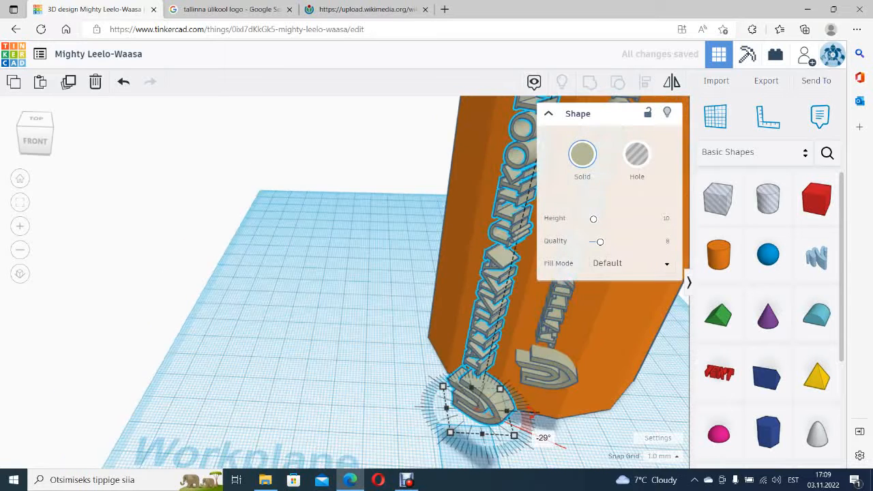
drag(453, 378, 455, 339)
scroll(464, 286, down, 3)
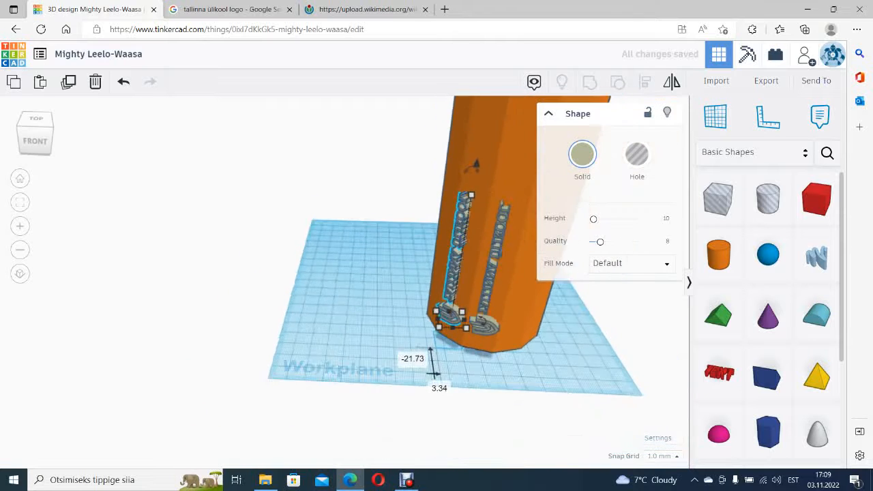
Raise the copied logo along the cylinder to 78 mm above the workplane
scroll(464, 160, down, 2)
drag(464, 154, 470, 69)
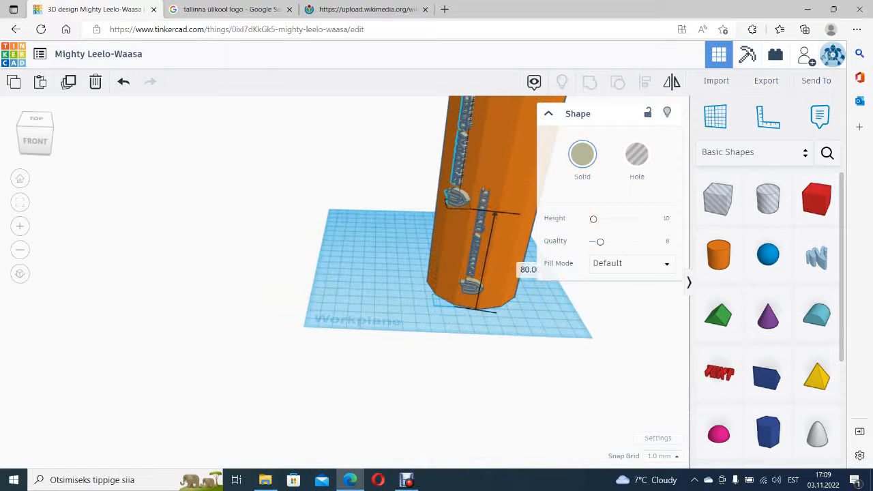
scroll(417, 179, down, 2)
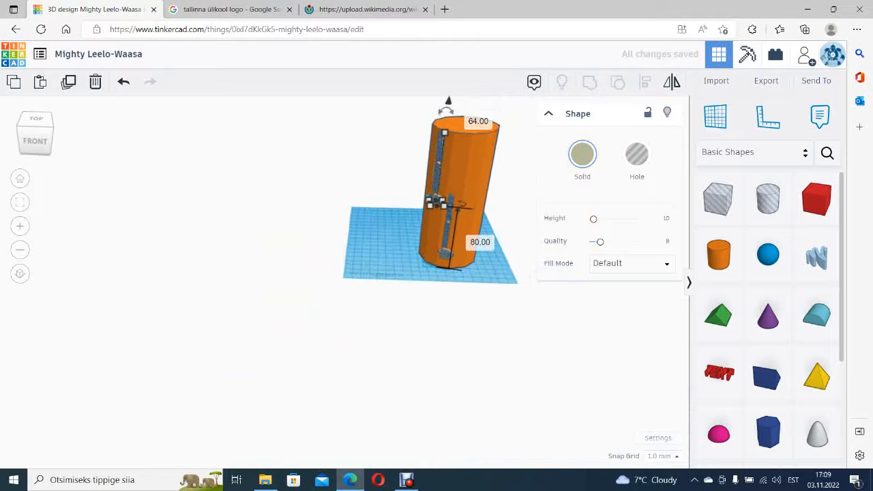
scroll(444, 96, up, 3)
scroll(409, 95, up, 2)
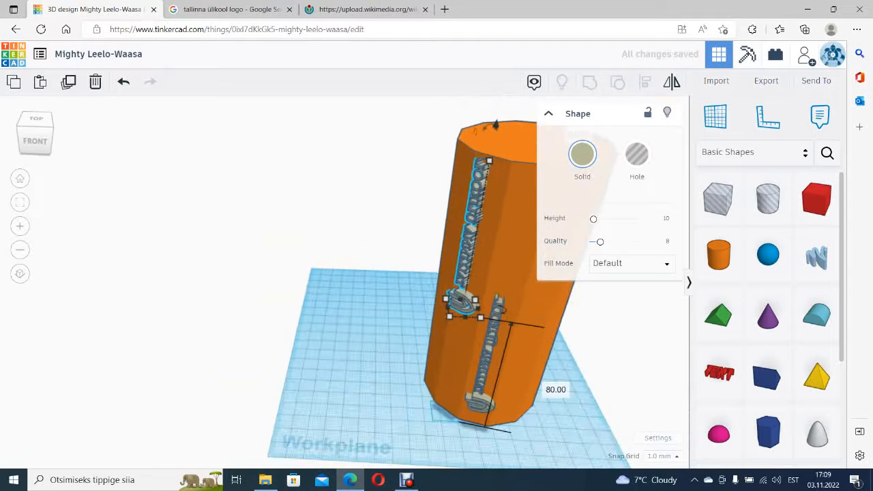
key(ctrl+Down)
key(ctrl+Down)
key(ctrl+Down)
key(ctrl+Up)
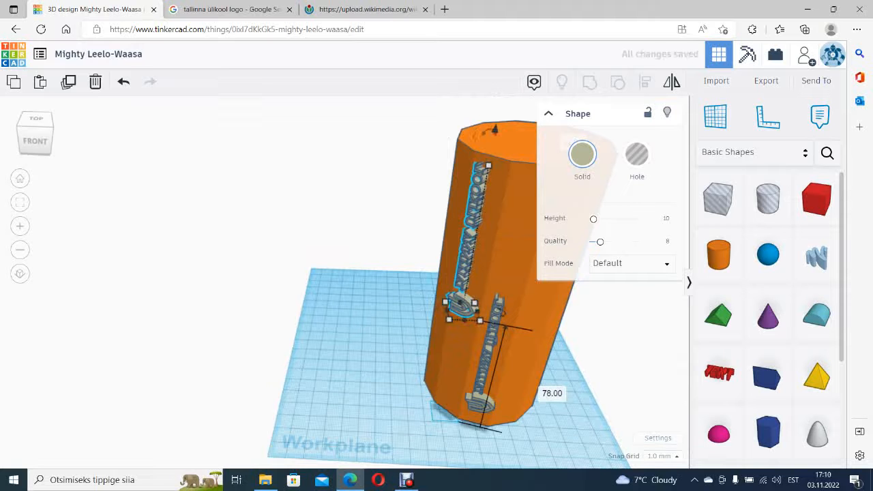
Duplicate the raised logo, move the copy in front of the next cylinder face on its left and rotate it 30° around its vertical axis
click(355, 205)
right_drag(355, 204, 393, 198)
click(517, 248)
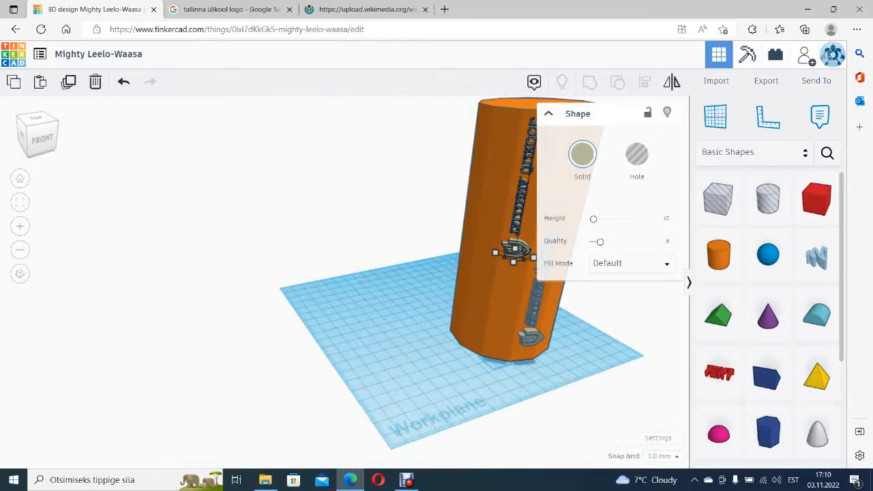
click(69, 82)
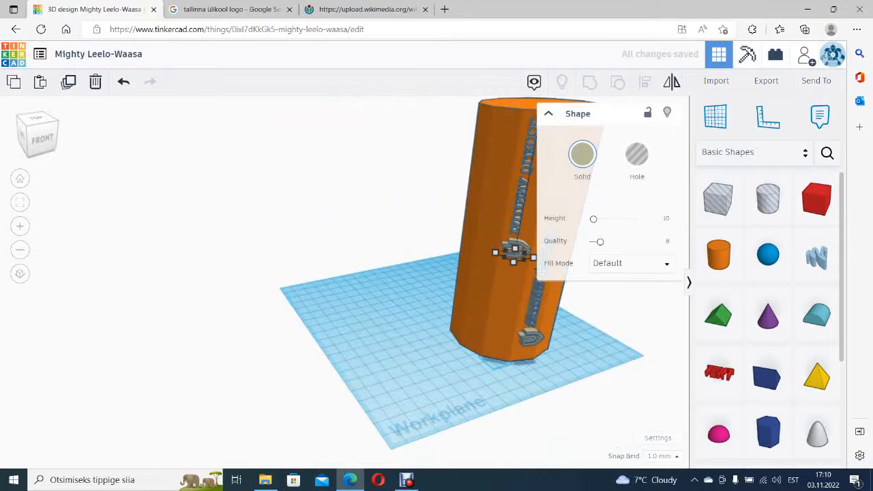
drag(515, 251, 469, 293)
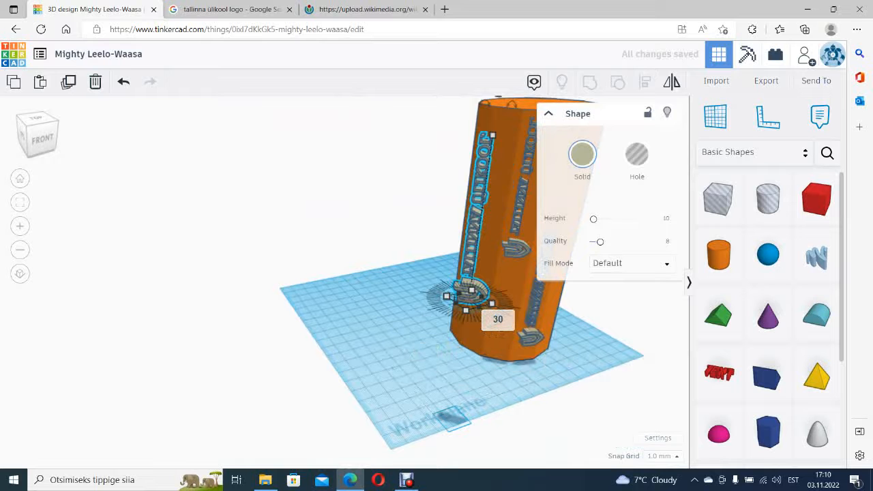
key(Return)
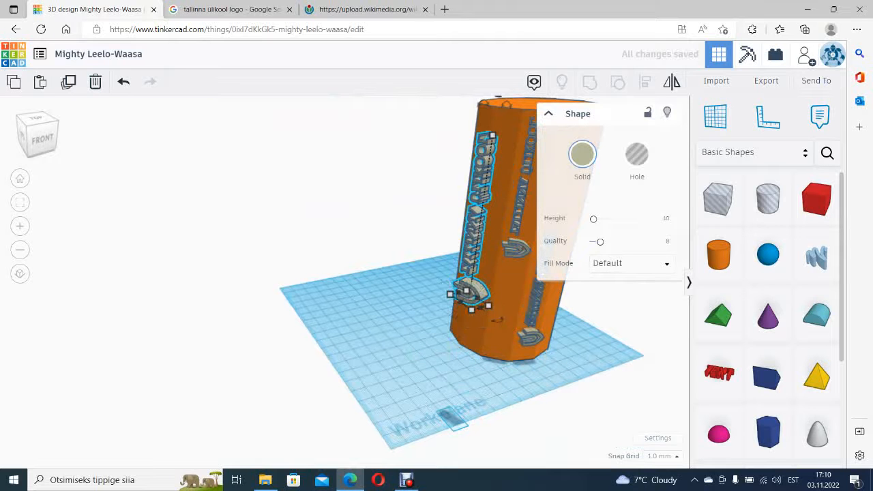
Push the new logo copy against its cylinder face and lower it to 57 mm above the workplane
right_drag(416, 300, 345, 307)
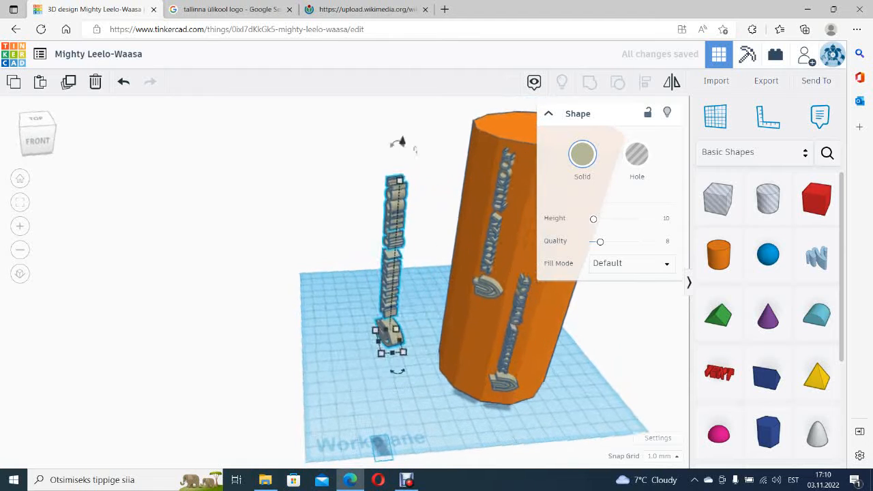
drag(392, 333, 467, 290)
drag(489, 109, 481, 154)
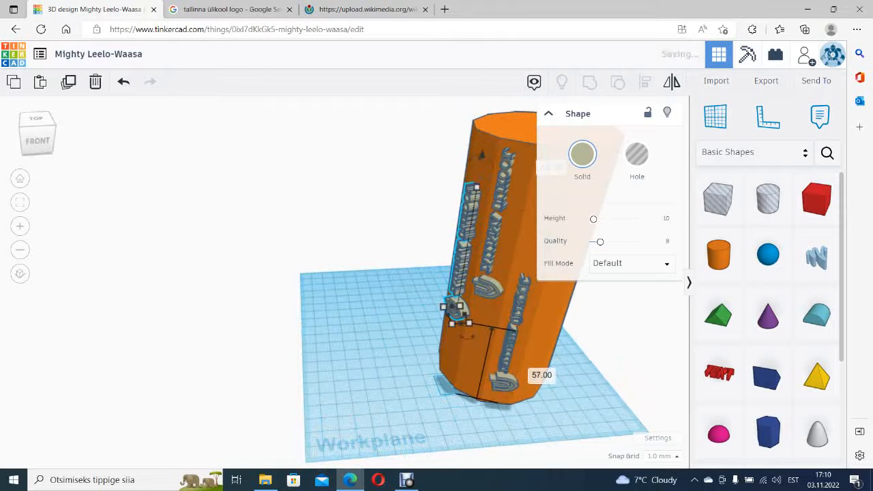
Nudge the new logo copy so that it sits flat against the middle of its cylinder face
drag(558, 339, 554, 340)
right_drag(554, 340, 496, 341)
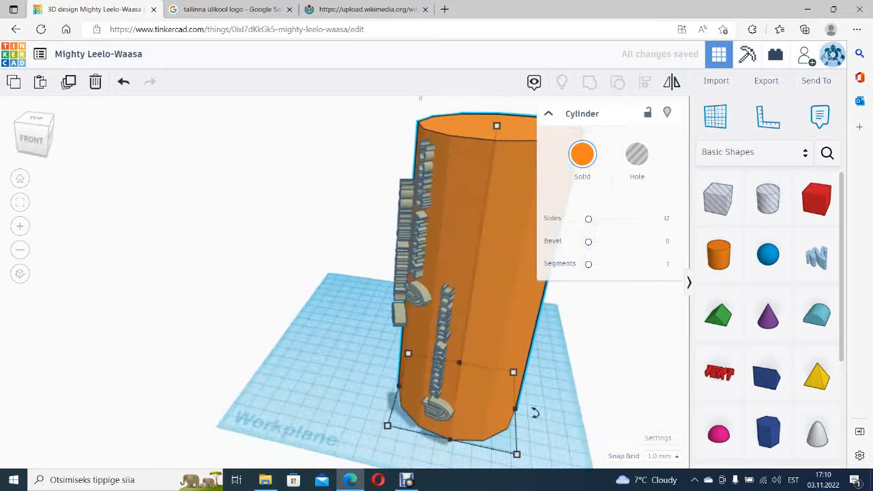
scroll(422, 314, up, 5)
right_drag(422, 314, 510, 343)
click(512, 343)
click(364, 288)
drag(365, 288, 360, 280)
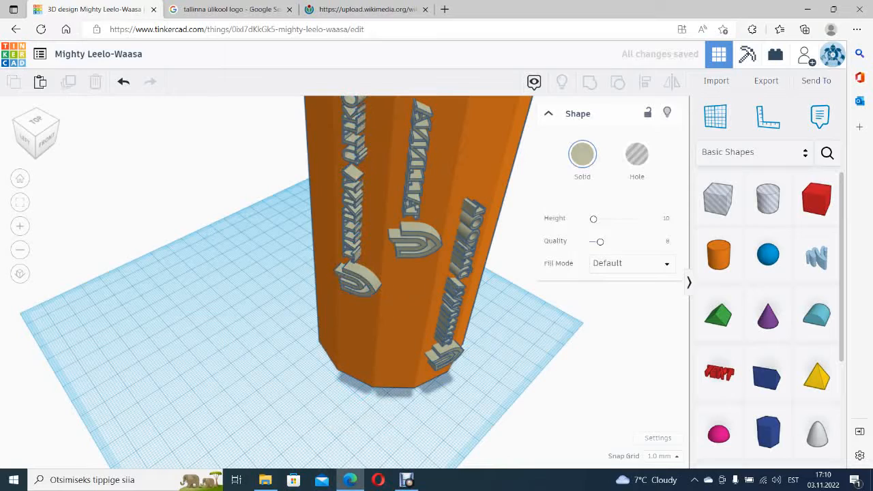
Duplicate the leftmost logo, move the copy outward beside the following cylinder face and rotate it 30° around its vertical axis
click(259, 335)
right_drag(259, 334, 297, 289)
right_drag(49, 228, 69, 228)
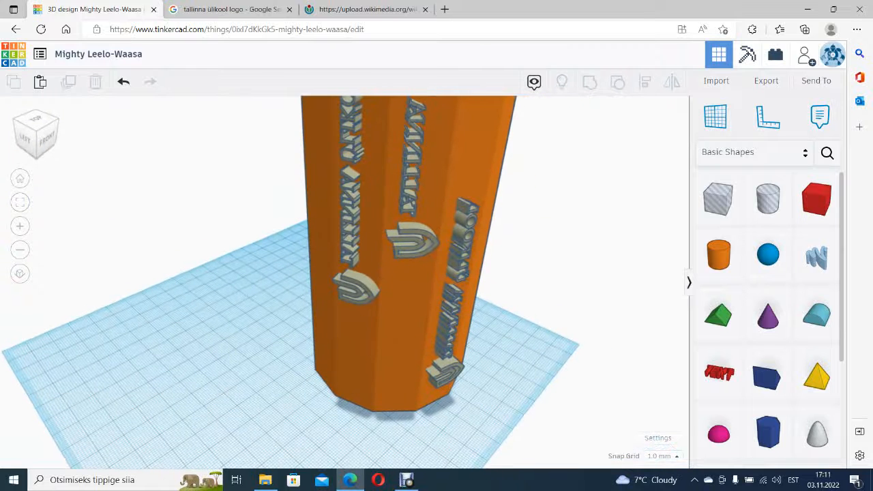
click(356, 289)
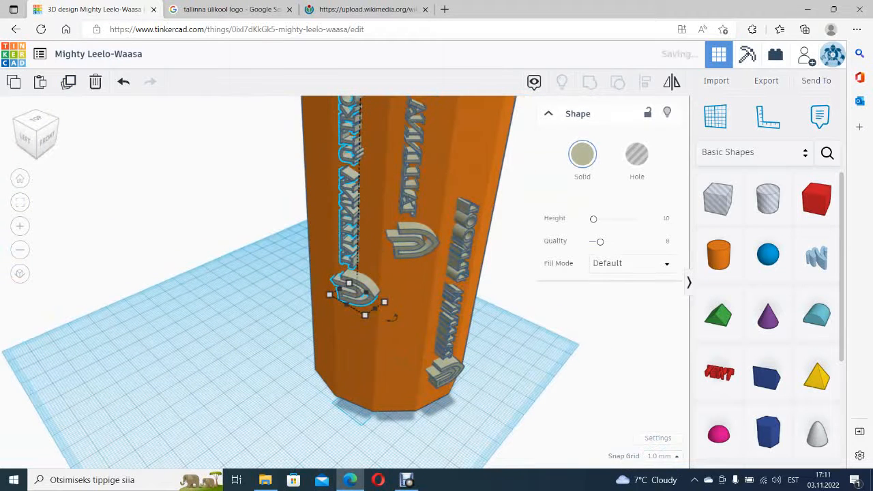
drag(357, 289, 293, 311)
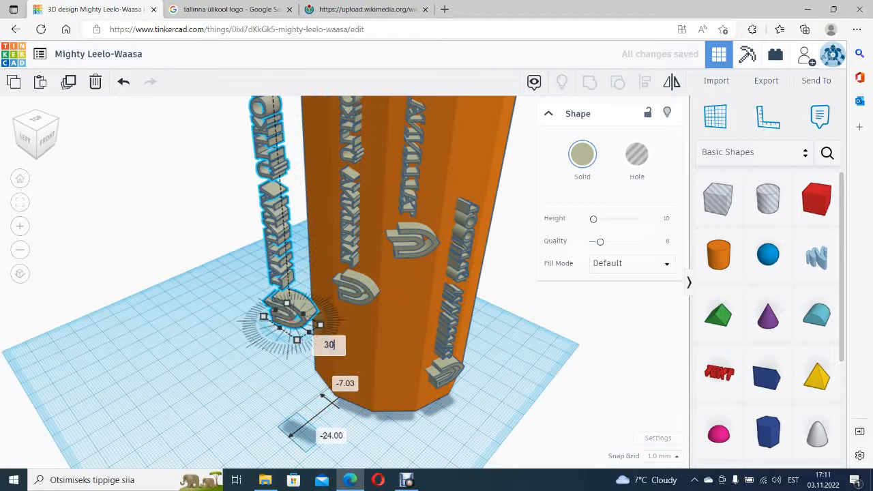
key(Return)
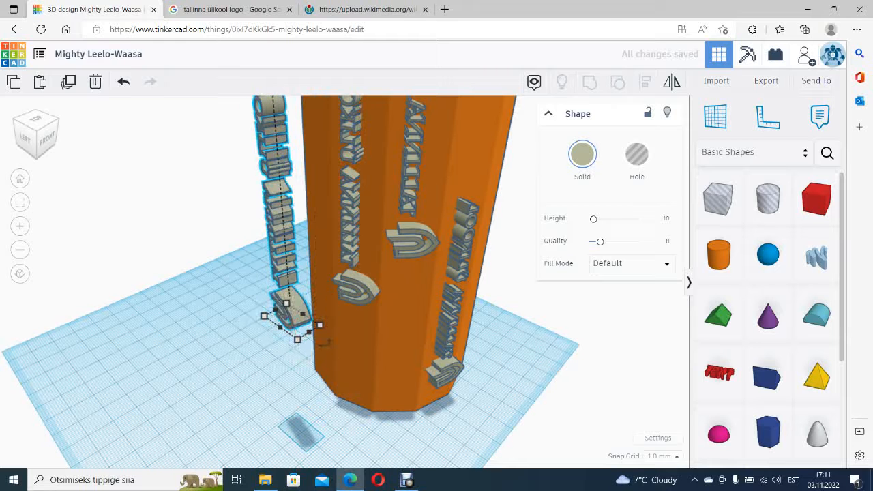
Move the rotated copy onto the following cylinder face and lower it to 23 mm above the workplane
drag(290, 310, 311, 287)
scroll(311, 287, down, 3)
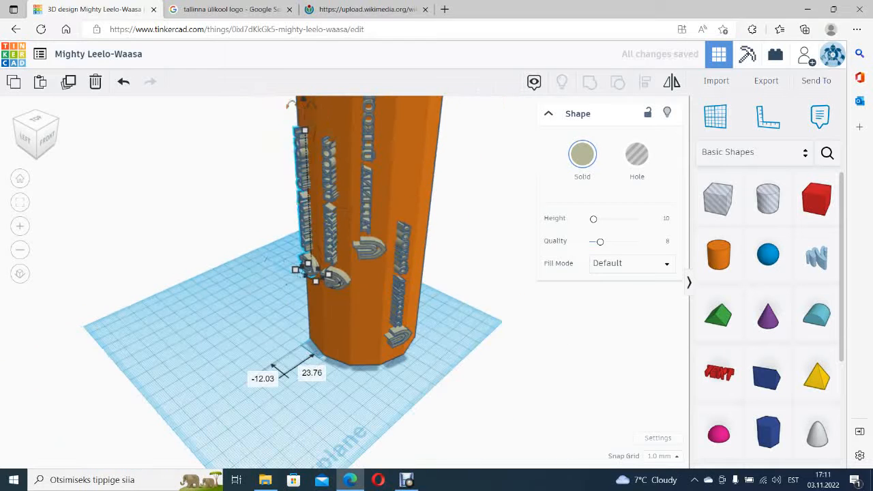
drag(304, 101, 306, 165)
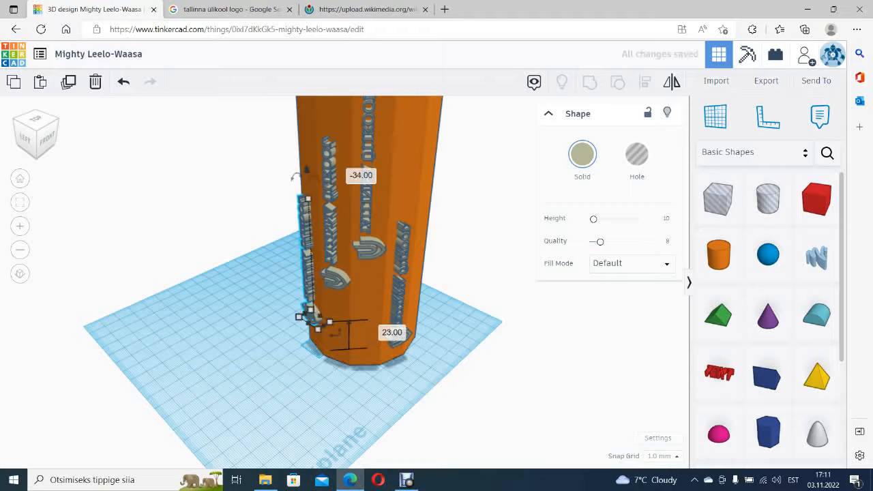
scroll(332, 217, up, 3)
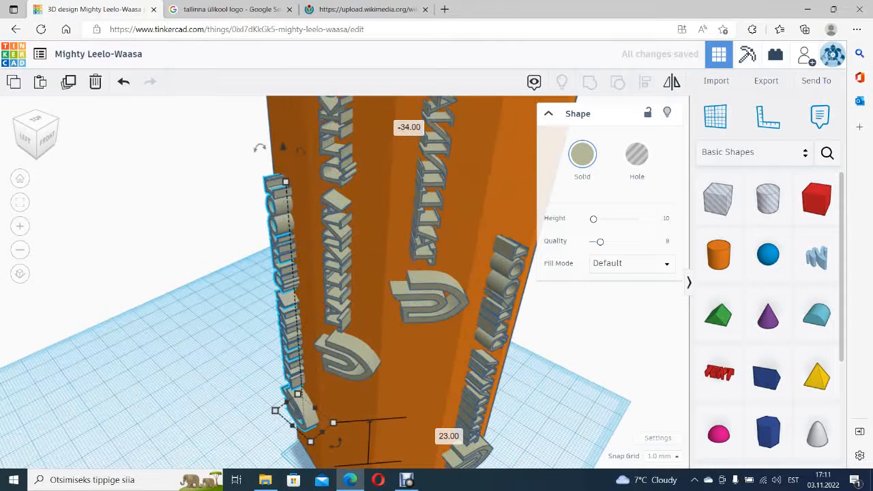
right_drag(332, 225, 328, 173)
scroll(410, 212, down, 4)
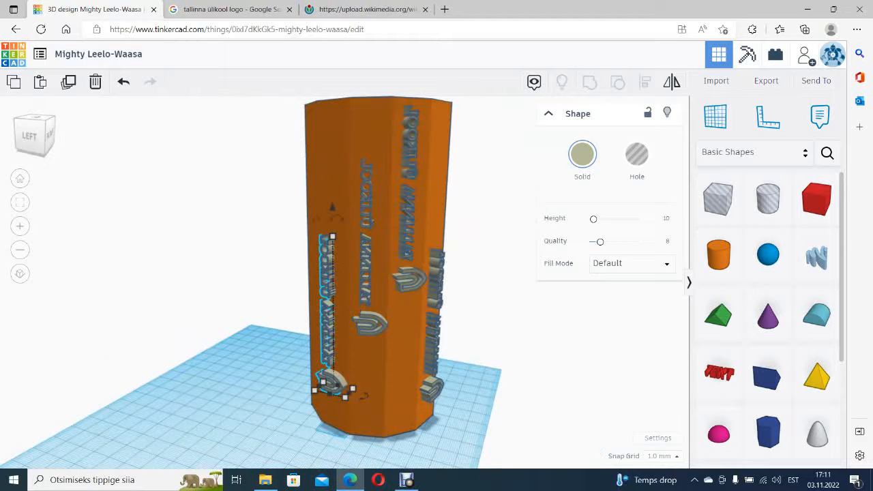
Duplicate the low logo with the repeated offset onto the next face and raise the copy to 60 mm above the workplane
key(ctrl+d)
right_drag(328, 178, 378, 250)
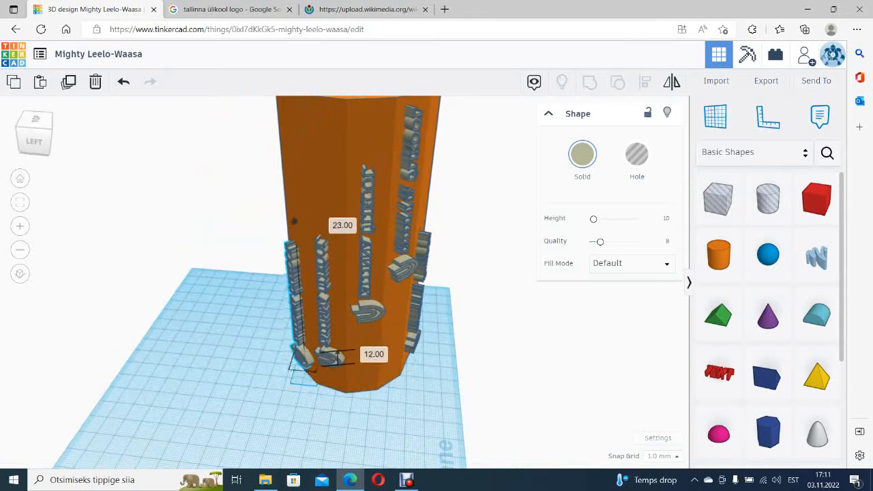
drag(294, 222, 286, 113)
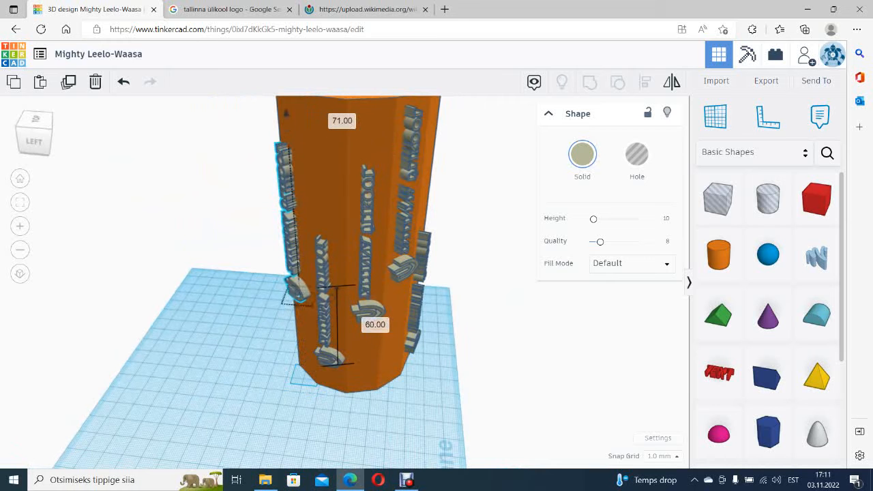
middle_drag(293, 171, 372, 210)
right_drag(373, 209, 382, 229)
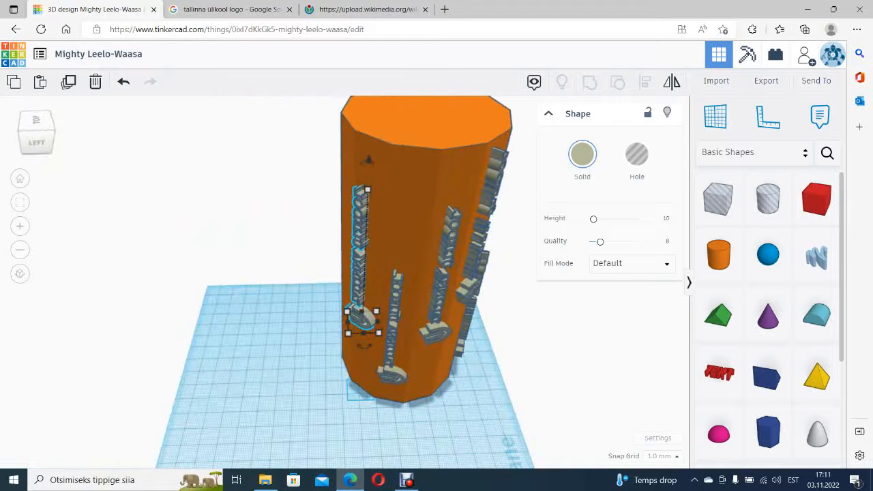
Duplicate the 60 mm high logo with the repeated offset and lower the new copy to 17 mm above the workplane
click(69, 82)
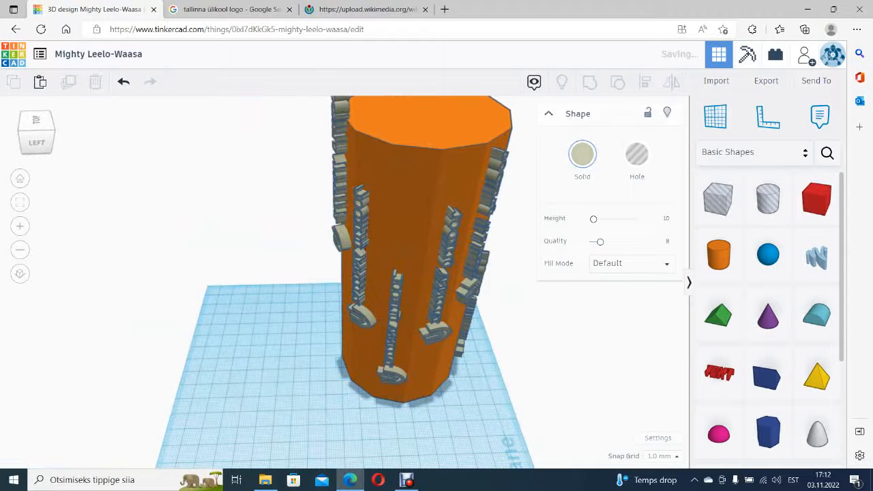
right_drag(239, 198, 357, 162)
drag(300, 293, 306, 331)
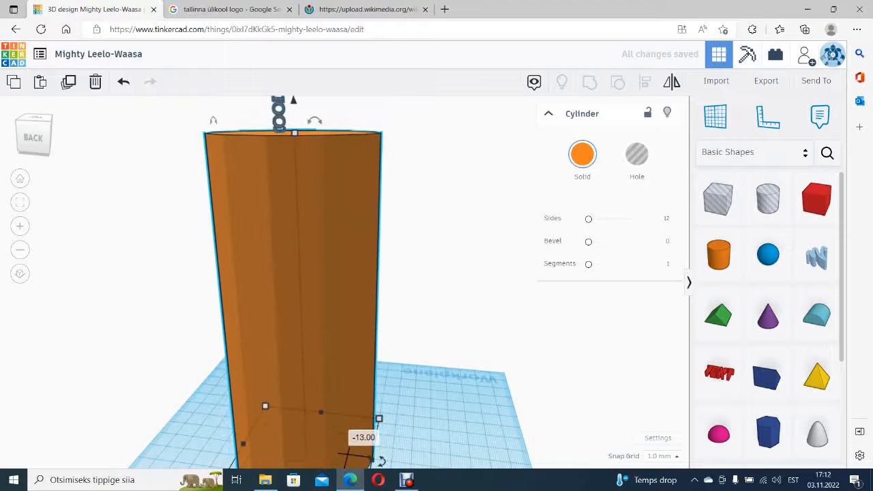
key(ctrl+z)
right_drag(358, 273, 297, 283)
scroll(331, 266, down, 1)
scroll(332, 266, up, 2)
scroll(332, 266, down, 2)
click(321, 239)
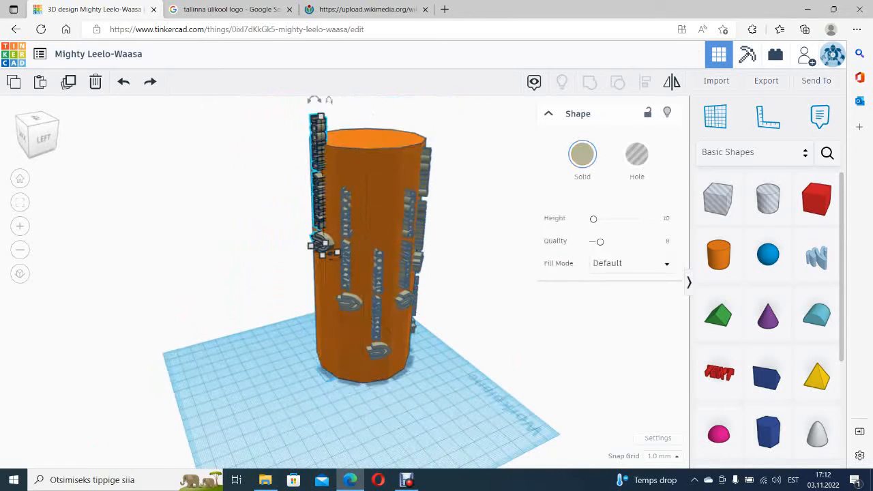
scroll(317, 205, down, 1)
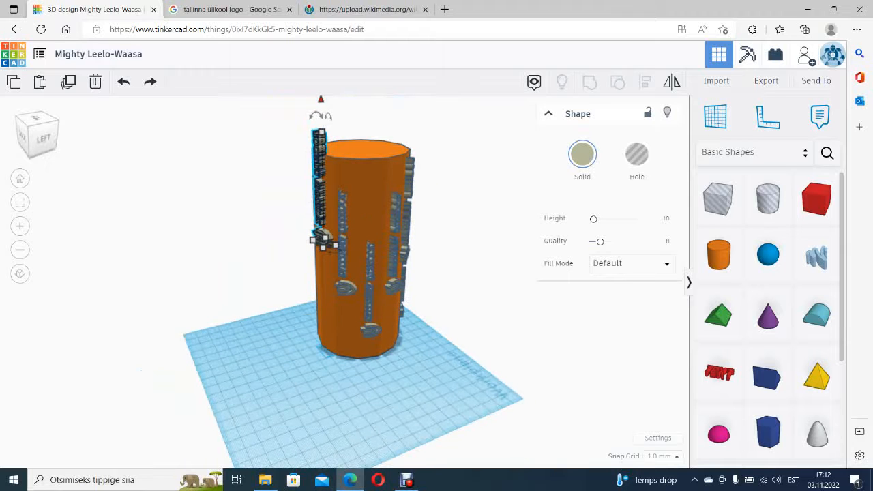
drag(321, 236, 322, 327)
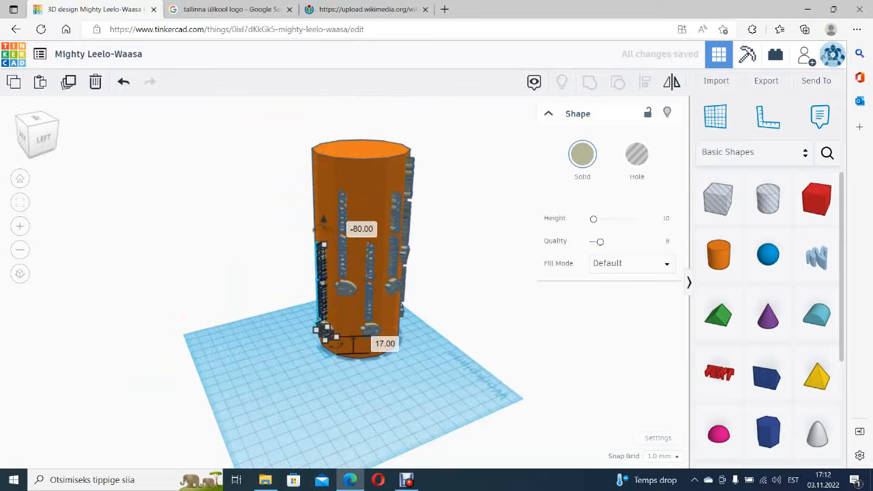
Slide the newest logo copy against its cylinder face so that its back sinks into the surface
scroll(290, 310, up, 4)
right_drag(290, 310, 382, 293)
drag(352, 392, 358, 389)
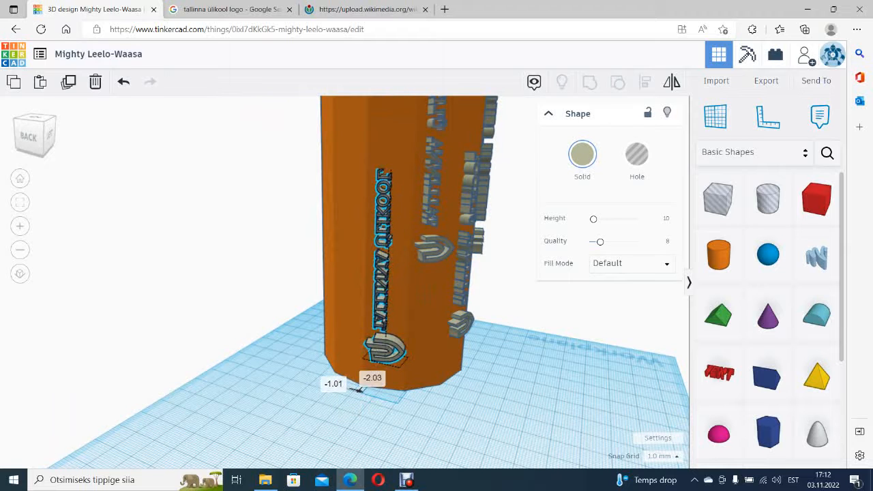
right_drag(360, 389, 326, 393)
drag(351, 361, 334, 392)
click(277, 300)
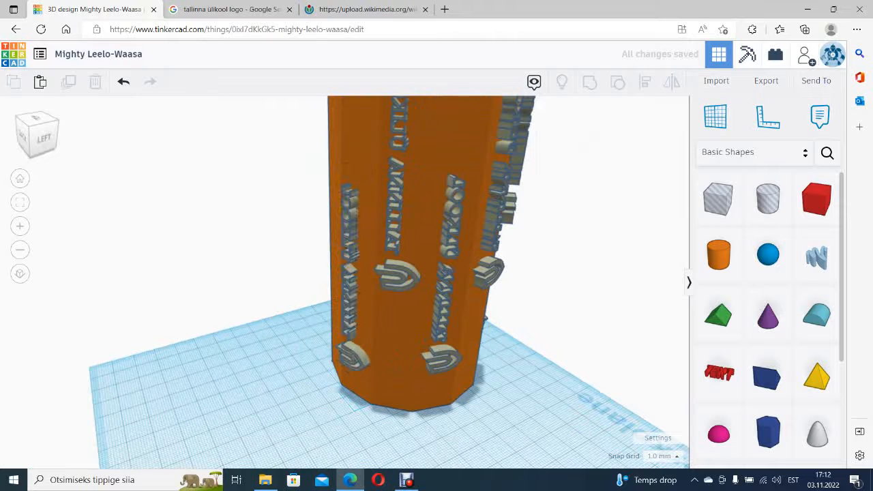
Lower the lower logo on the cylinder's left side slightly towards the base
scroll(277, 300, down, 4)
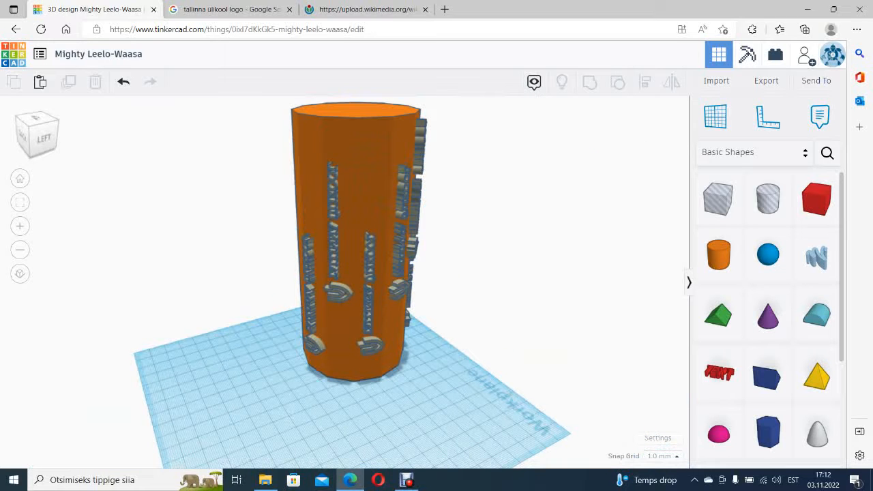
scroll(358, 283, up, 1)
scroll(358, 283, down, 2)
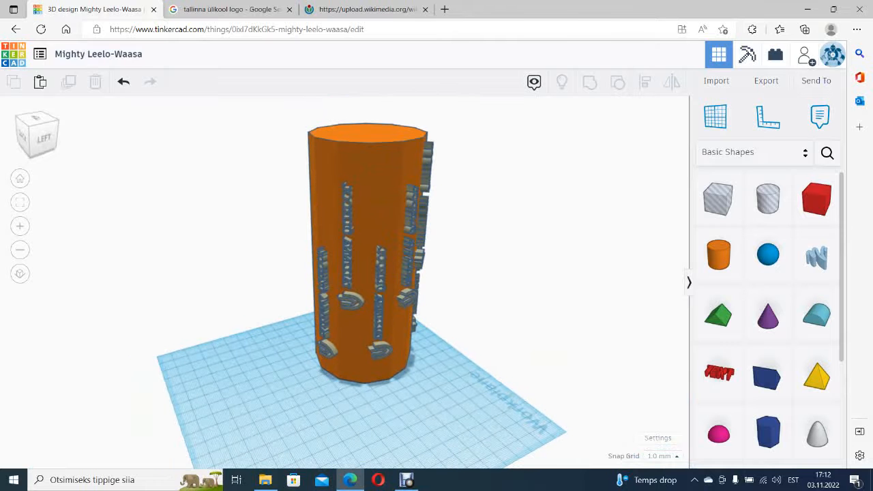
right_drag(412, 391, 332, 375)
click(327, 340)
drag(327, 341, 327, 351)
click(350, 334)
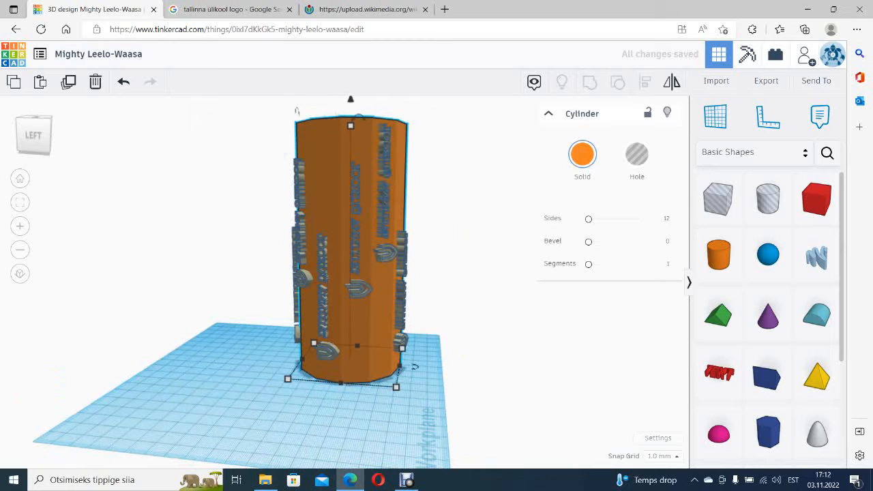
drag(351, 100, 351, 106)
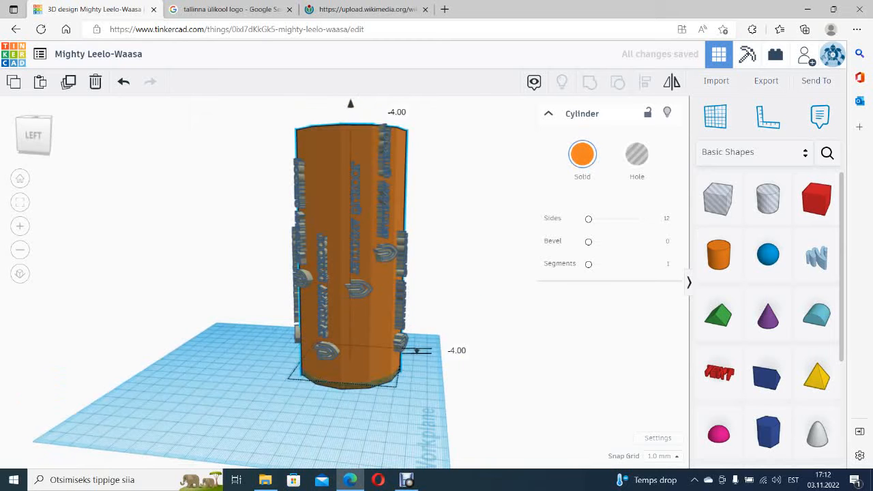
key(ctrl+z)
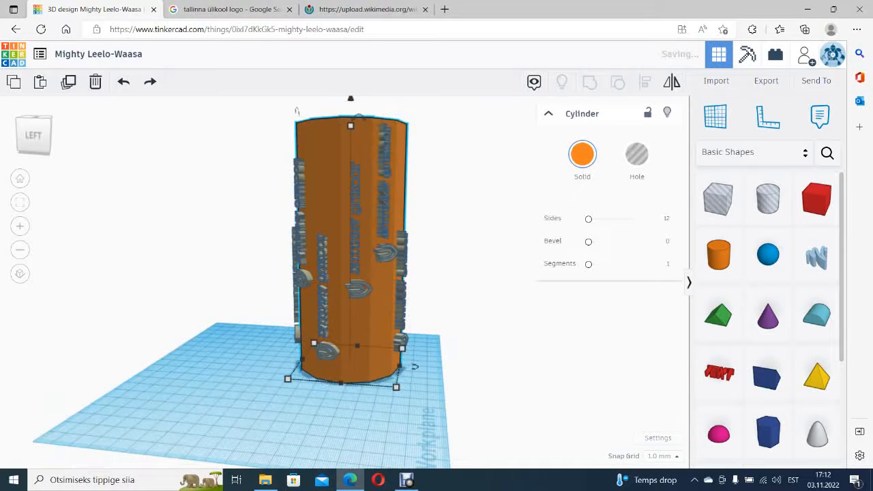
Lower the logo two faces away from the front logo slightly along the cylinder
right_drag(414, 300, 338, 334)
click(285, 273)
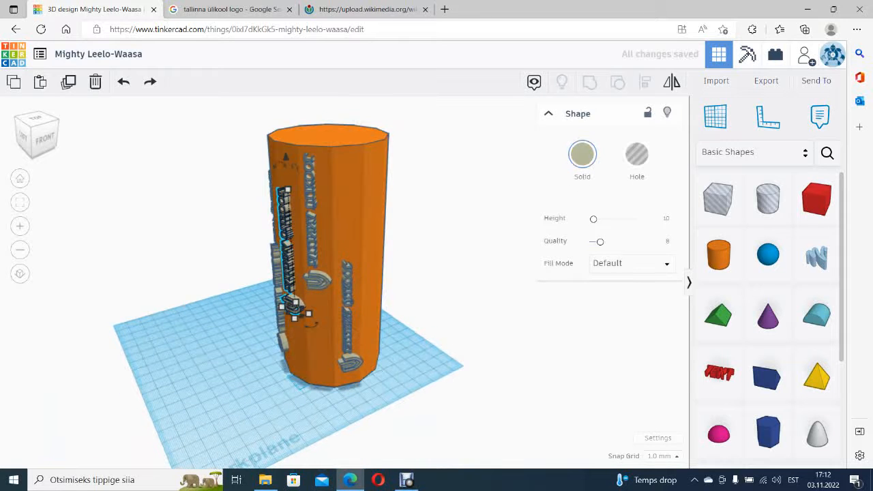
drag(285, 157, 286, 170)
click(423, 300)
Lower the upper logo between the two low ones on the cylinder's left and rear side slightly
right_drag(423, 301, 504, 302)
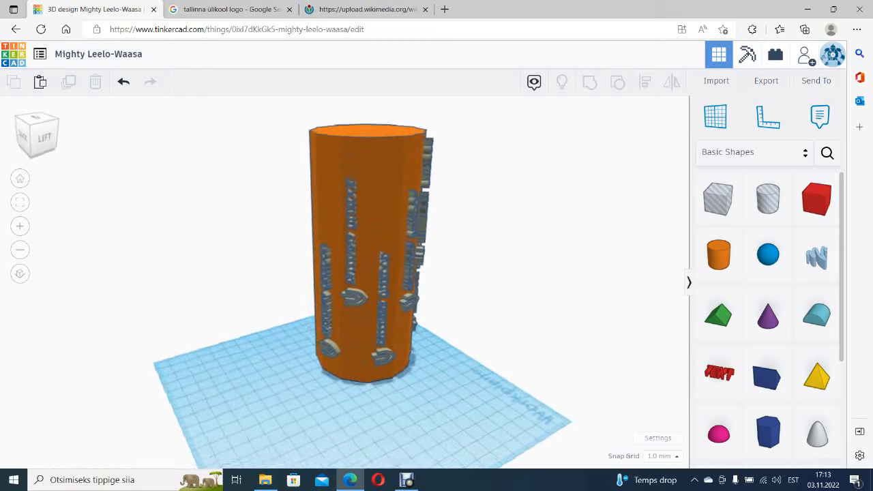
click(354, 298)
drag(354, 298, 354, 315)
Raise the last logo copy, nearest the cylinder's back, to 77 mm above the workplane
click(330, 348)
drag(330, 348, 326, 271)
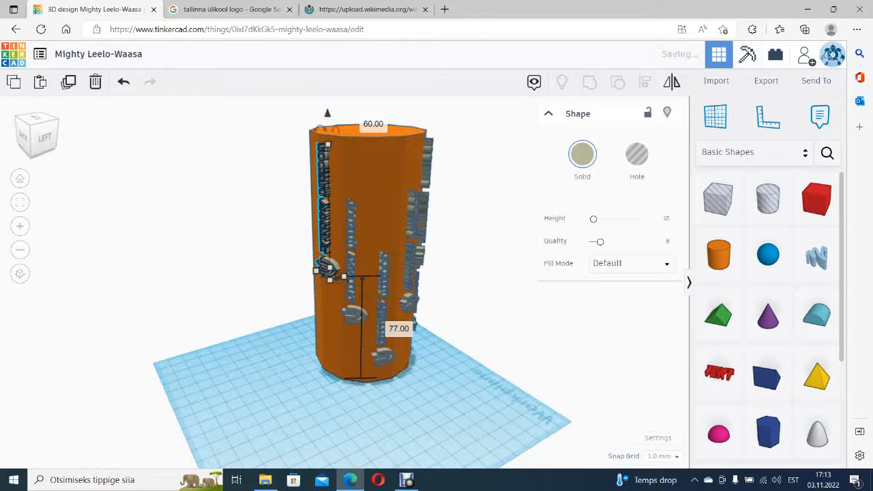
click(266, 253)
right_drag(266, 252, 344, 246)
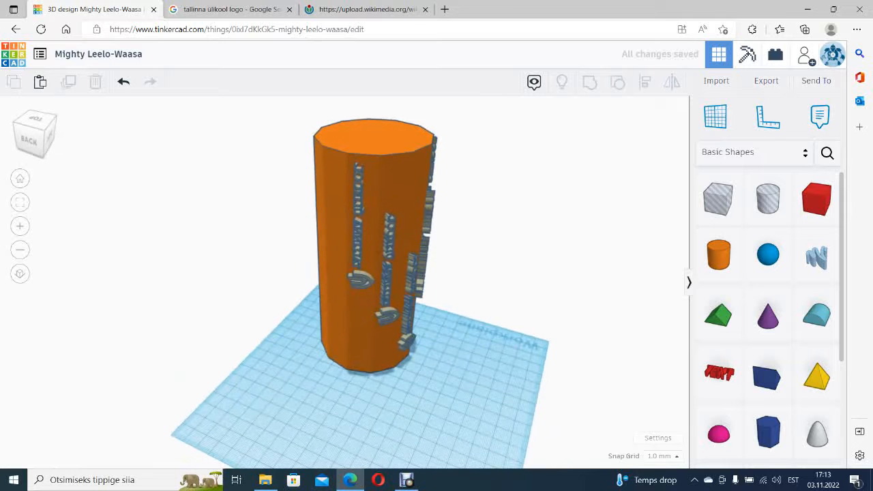
Place a copy of the rearmost logo on the adjacent empty face, rotating it about the vertical axis by 30° and then -60°
click(360, 280)
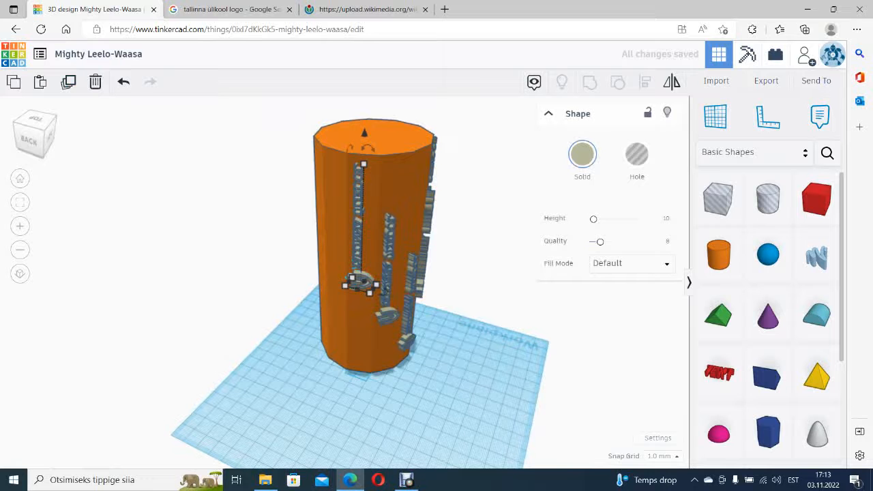
drag(360, 280, 327, 281)
scroll(327, 281, up, 1)
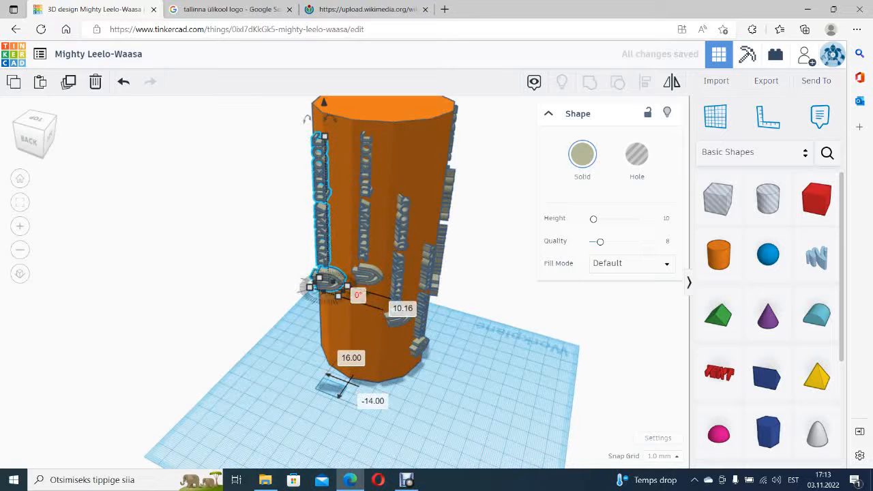
text(3)
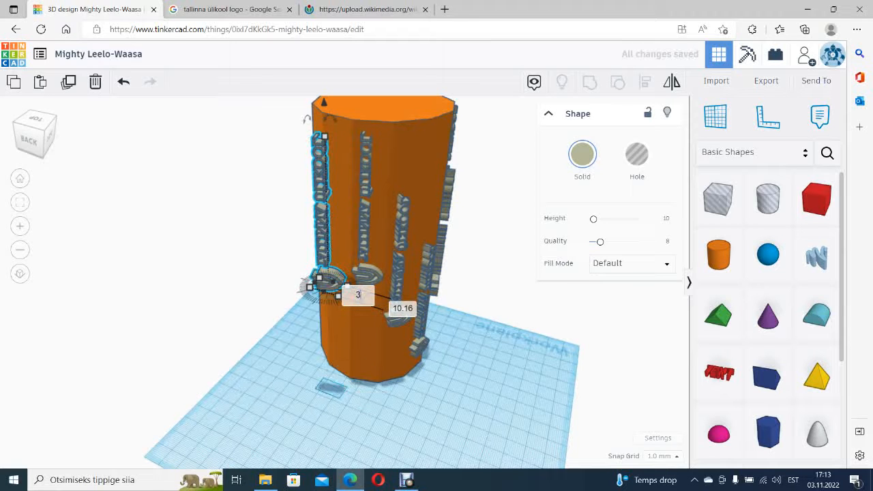
text(0)
key(Return)
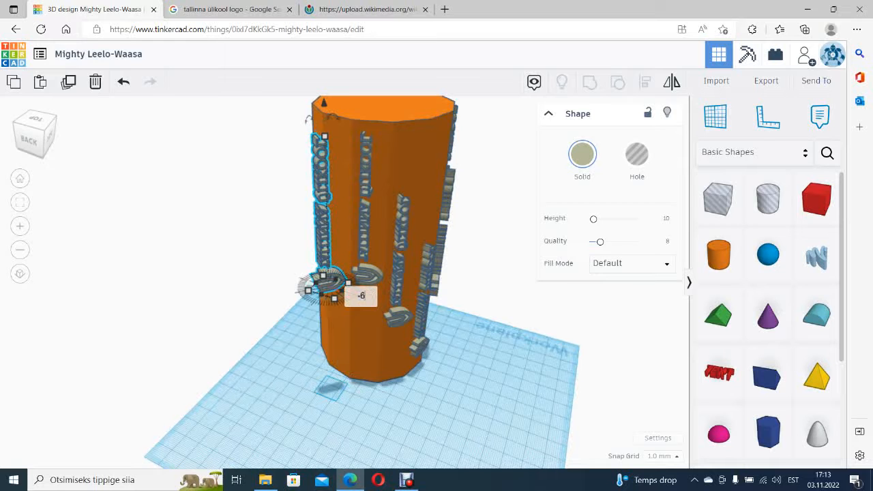
key(Return)
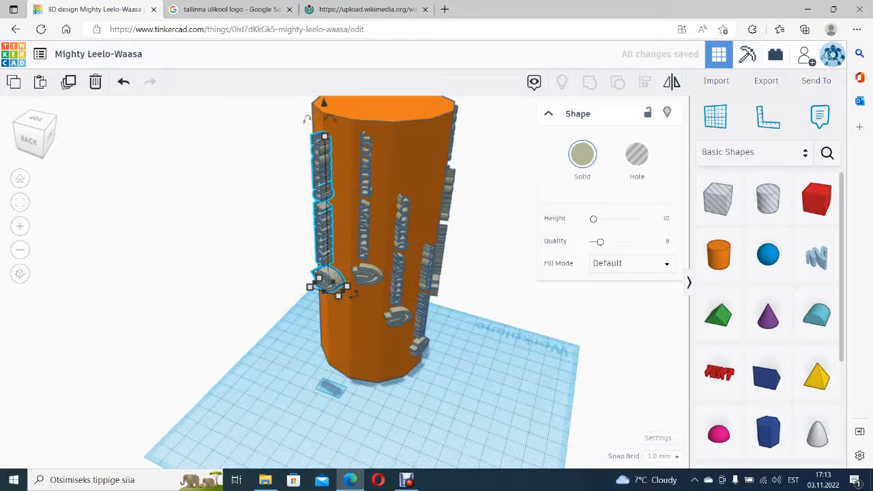
Seat the rotated logo copy against its cylinder face and lower it towards the base
drag(329, 279, 344, 272)
drag(316, 386, 323, 378)
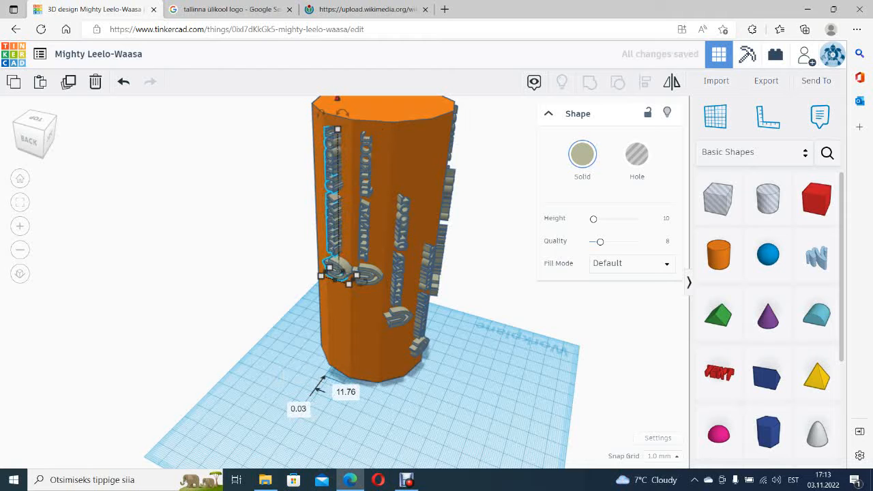
drag(337, 99, 337, 153)
Duplicate the lowered logo onto the next empty face, near the base, and reposition the copy against that face
scroll(287, 286, up, 2)
scroll(293, 293, up, 2)
scroll(294, 294, down, 3)
scroll(478, 300, down, 3)
middle_drag(477, 300, 448, 249)
right_drag(449, 249, 517, 226)
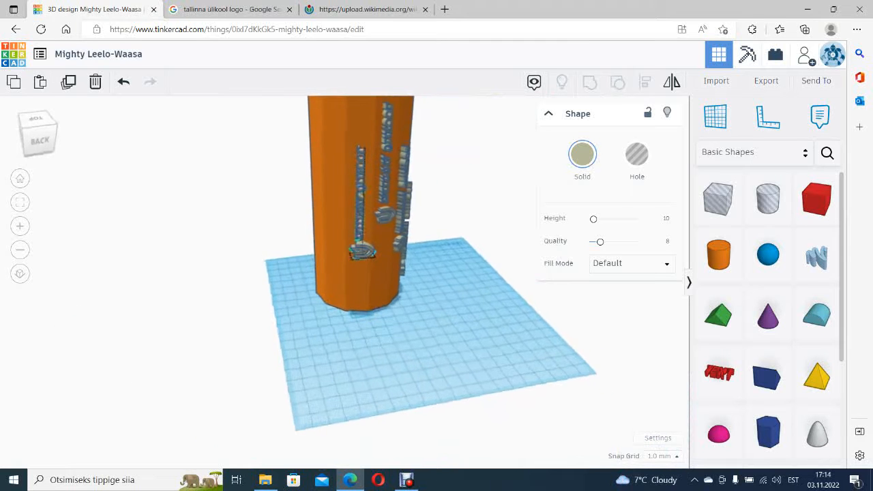
scroll(369, 167, up, 3)
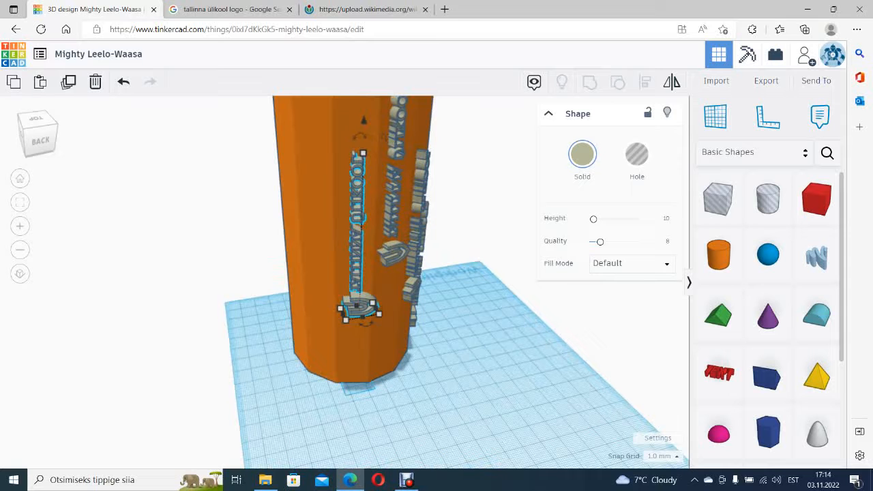
key(ctrl+d)
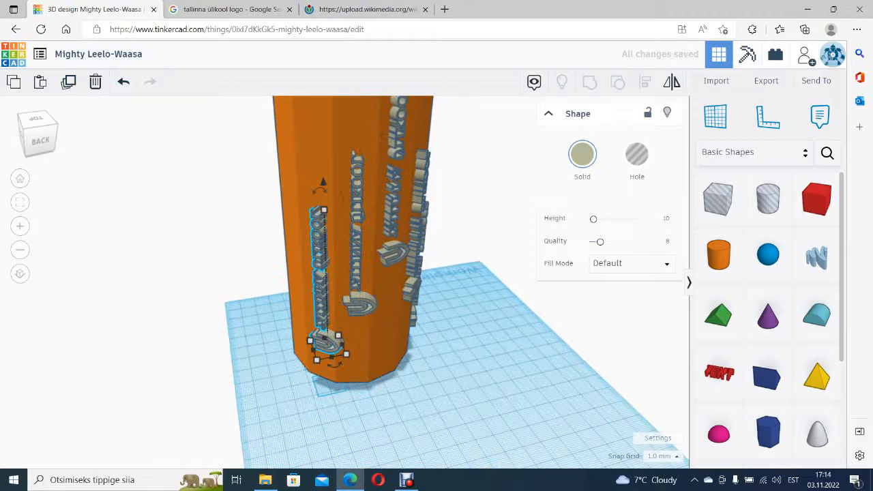
middle_drag(359, 304, 425, 308)
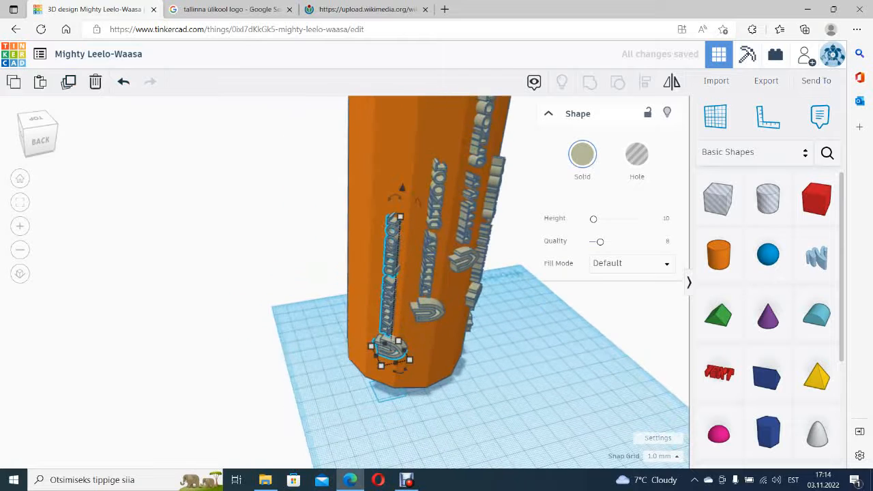
right_drag(425, 308, 471, 334)
right_drag(421, 276, 419, 243)
drag(374, 368, 369, 379)
click(443, 382)
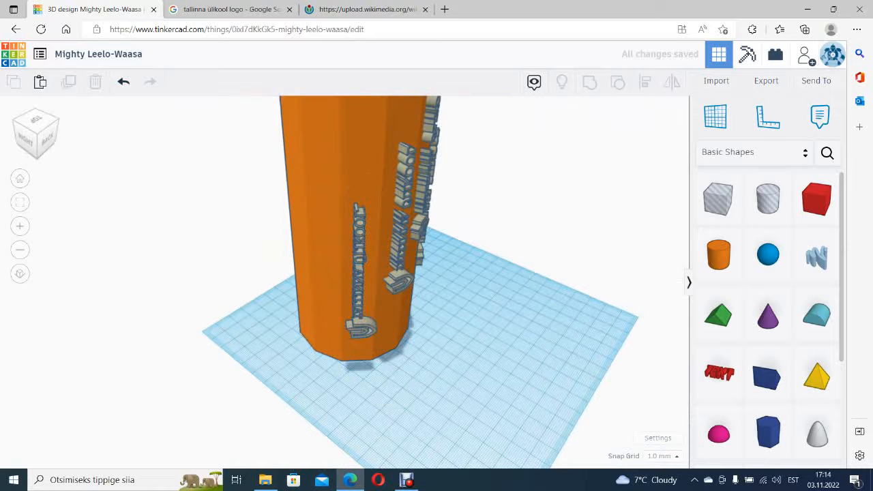
Nudge the newest low logo copy along the workplane so it sits properly against its cylinder face
right_drag(444, 382, 353, 363)
click(397, 374)
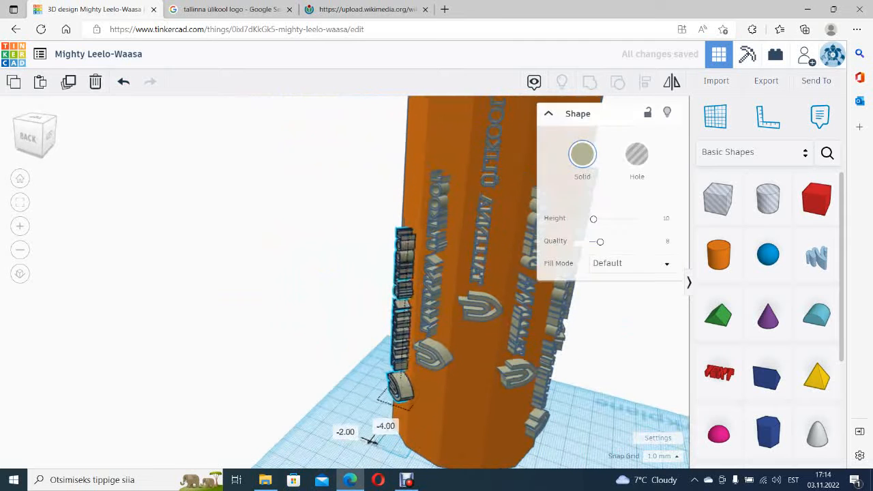
drag(402, 382, 401, 385)
drag(376, 440, 374, 444)
scroll(346, 338, up, 3)
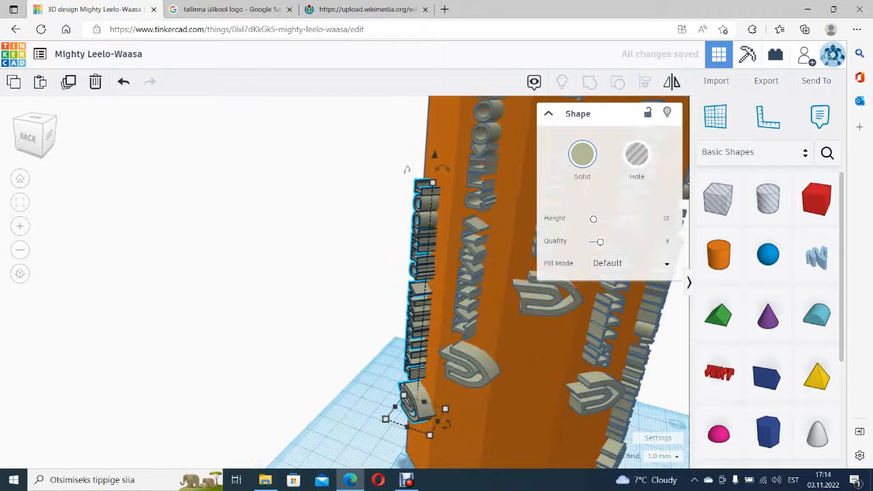
right_drag(346, 337, 470, 326)
click(539, 341)
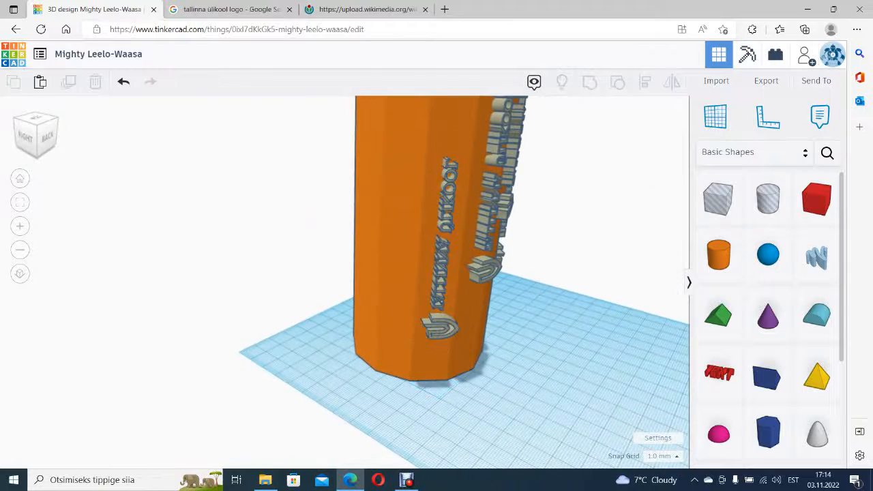
Duplicate the newest low logo onto the adjacent empty face and rotate the copy about the vertical axis
click(444, 329)
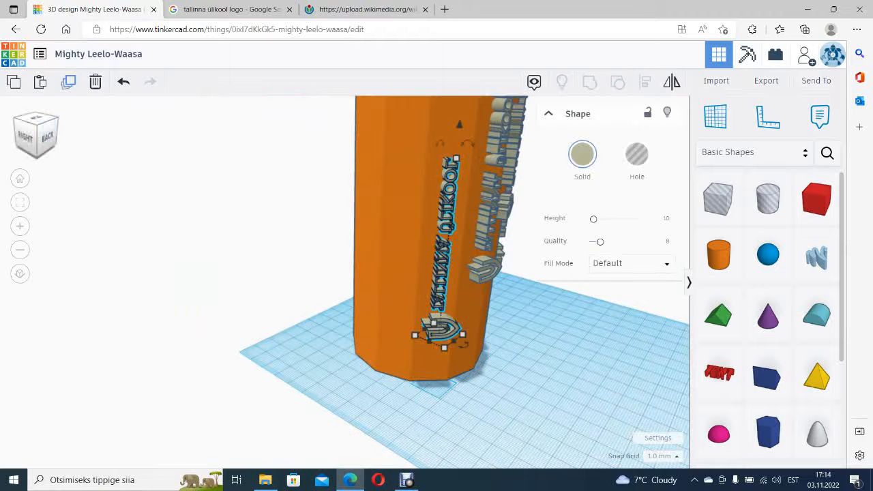
click(68, 82)
drag(443, 329, 389, 330)
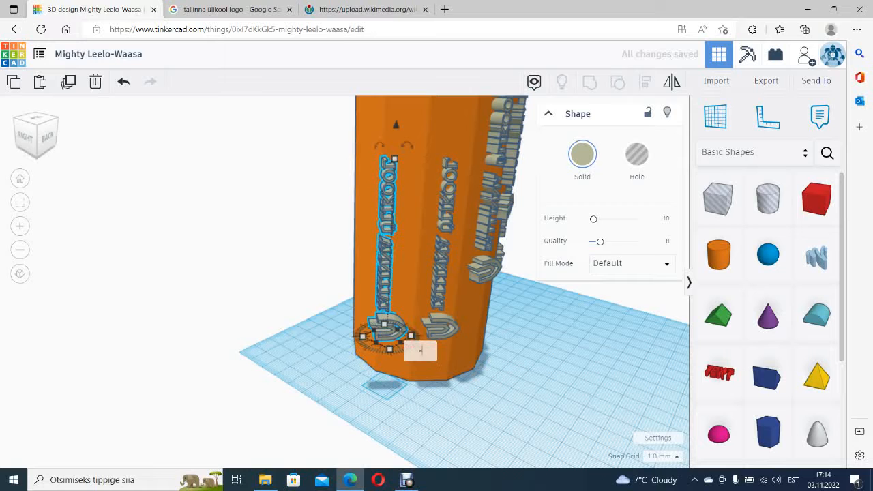
key(Return)
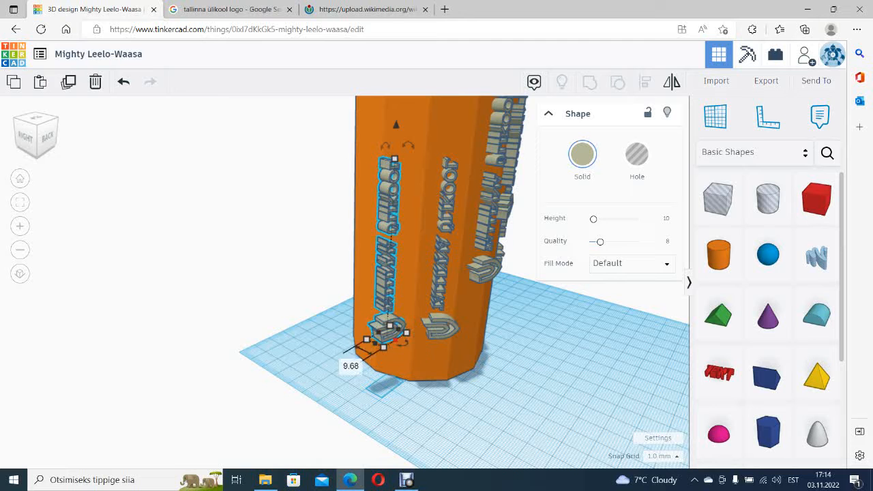
Rotate the newest logo copy by 60° about the vertical axis to correct its orientation to the face
click(403, 343)
click(403, 344)
click(479, 368)
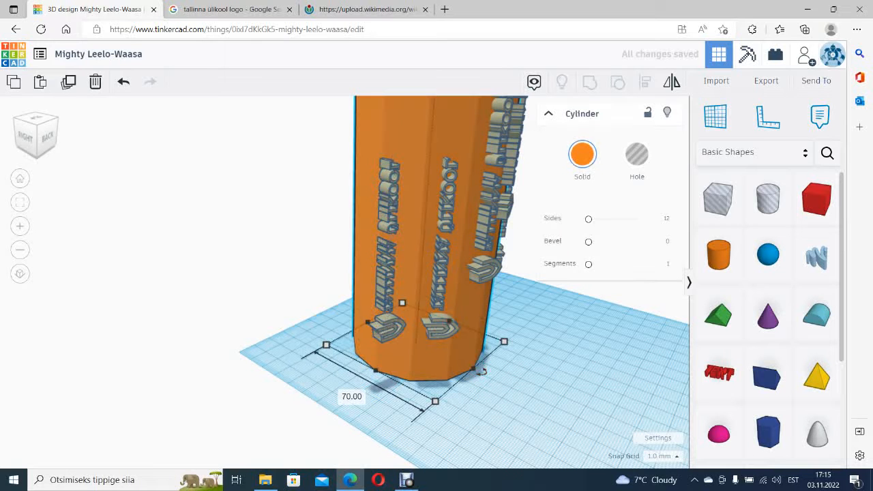
click(391, 325)
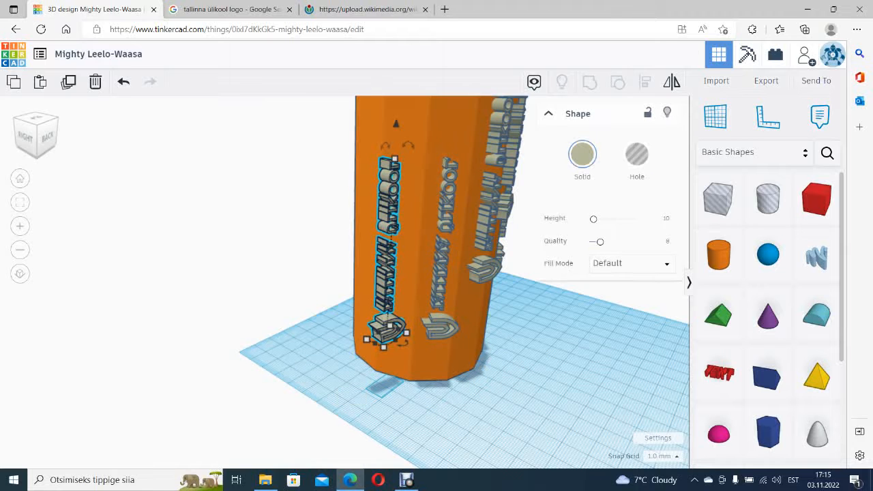
click(402, 344)
click(403, 343)
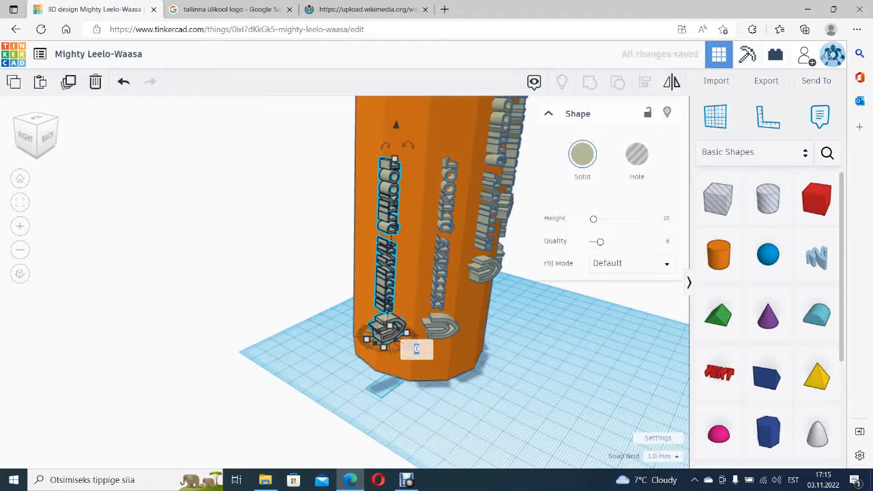
text(60)
key(Return)
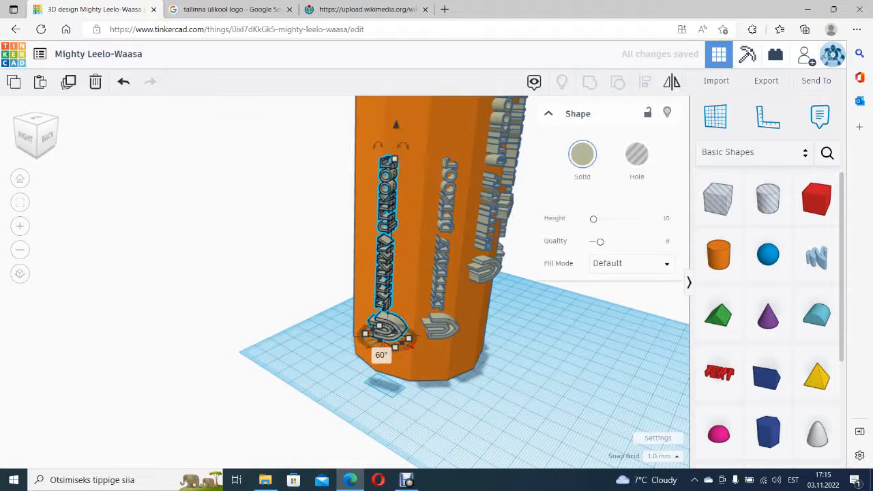
Seat the rotated logo copy against its face and raise it to 63 mm above the workplane
middle_drag(403, 343, 334, 420)
right_drag(335, 419, 464, 407)
drag(356, 428, 329, 460)
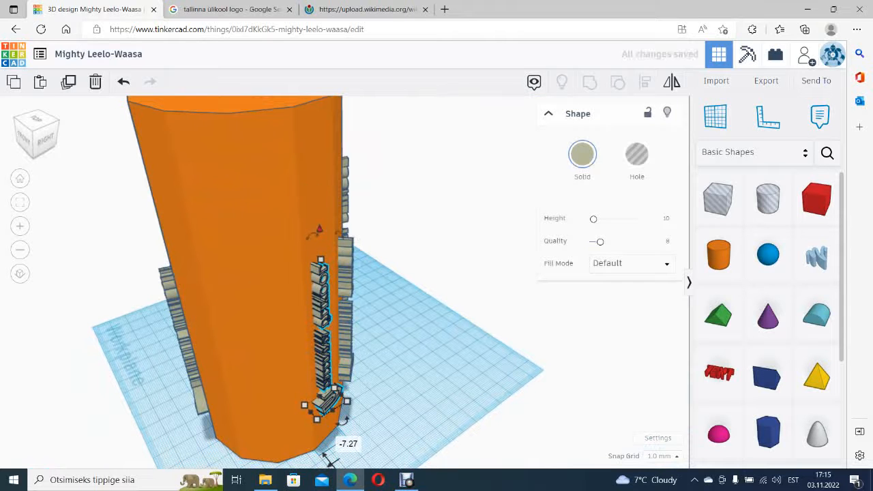
drag(318, 196, 316, 124)
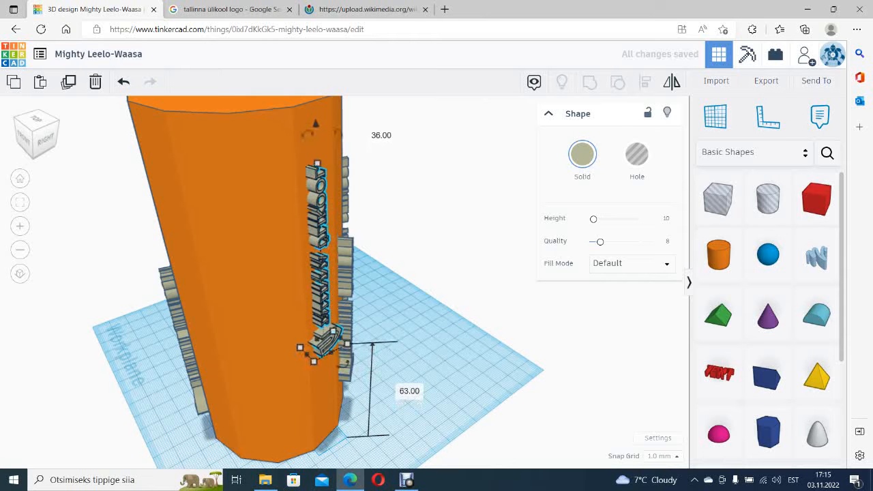
click(436, 232)
Lower the neighbouring low logo closer to the base and shift it slightly sideways on its face
right_drag(437, 245, 382, 231)
click(373, 410)
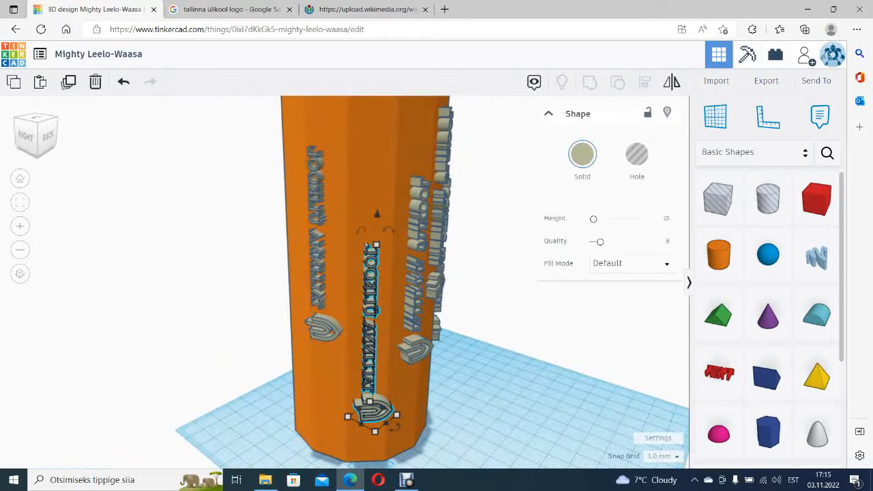
drag(377, 213, 376, 244)
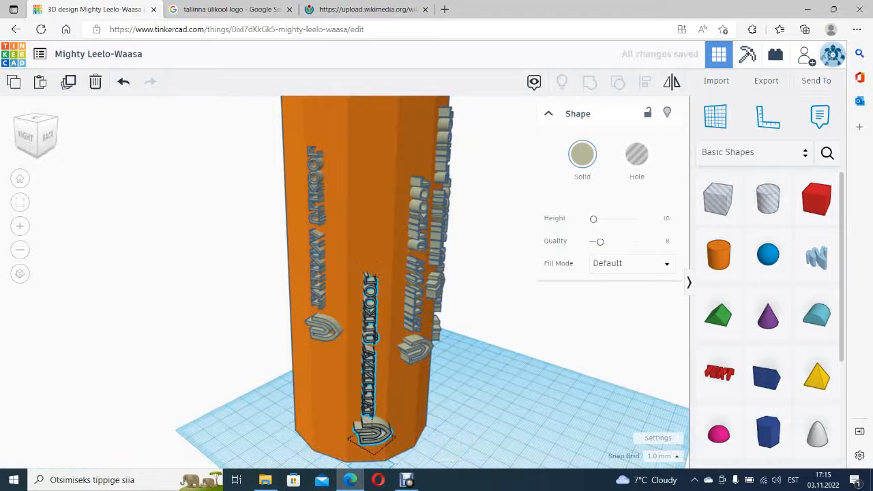
drag(372, 409, 365, 410)
key(Escape)
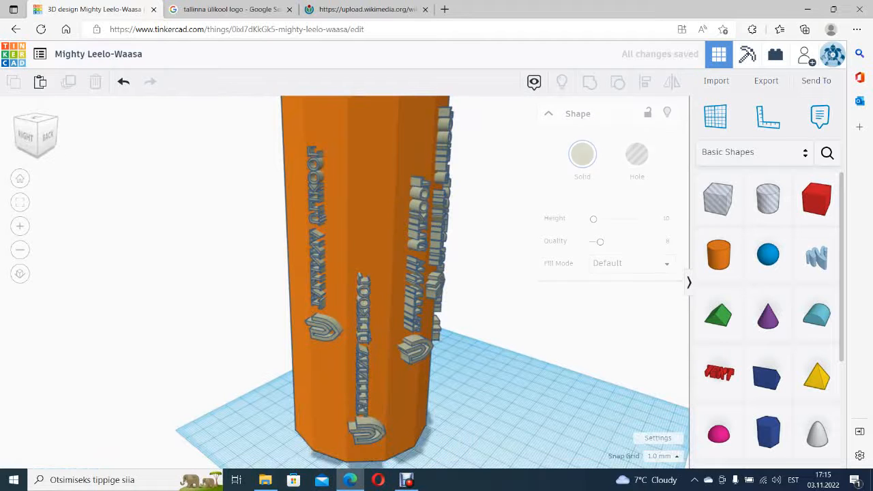
Place a copy of the raised logo on the next empty face, rotated about the vertical axis to lie against it
scroll(490, 368, down, 2)
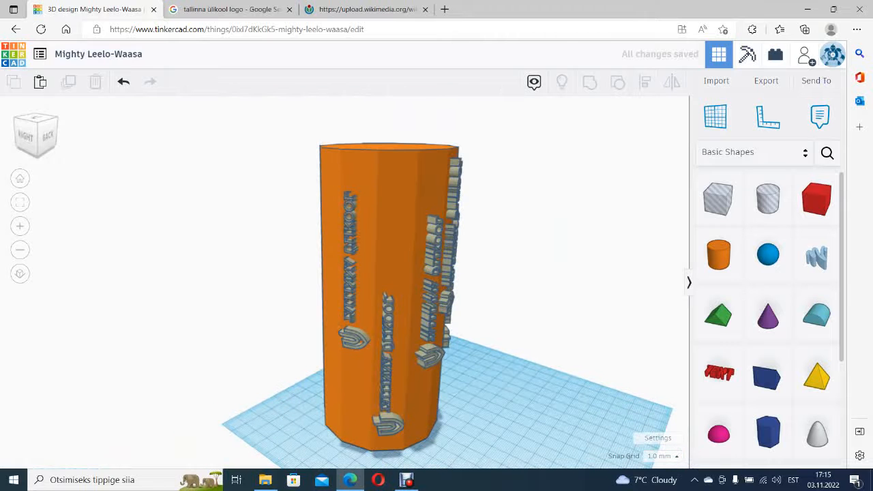
scroll(344, 282, up, 2)
right_drag(409, 287, 458, 292)
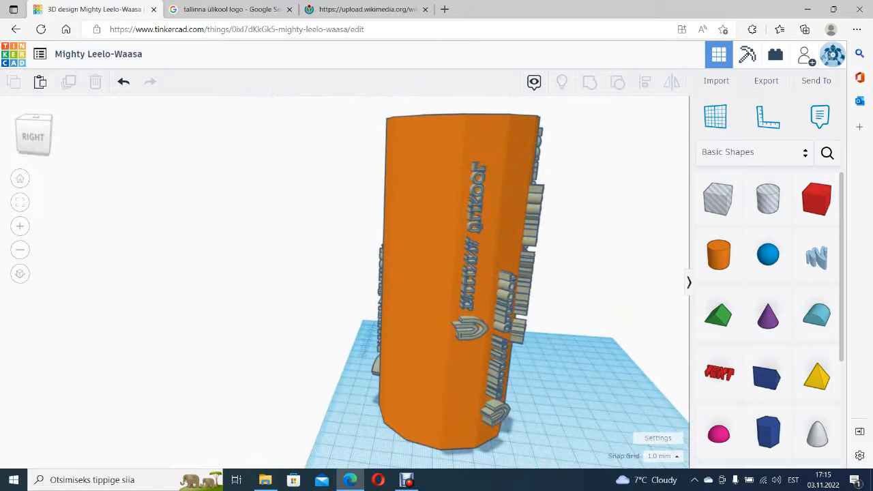
click(470, 329)
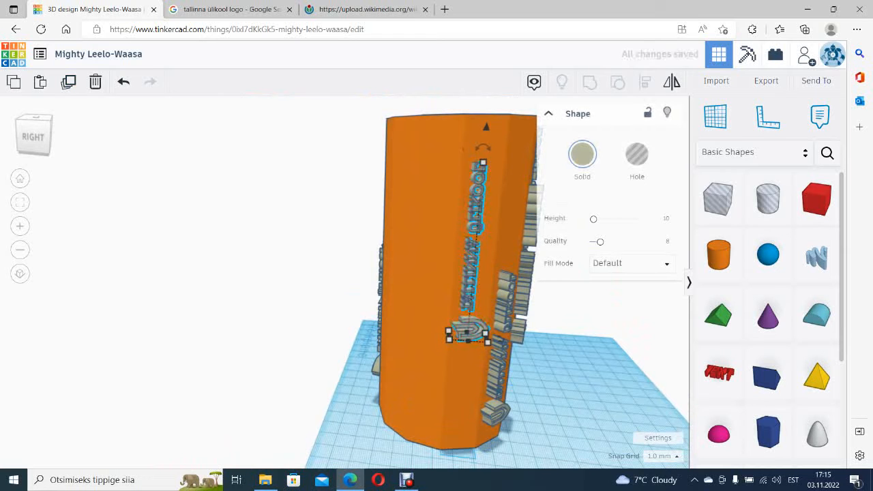
drag(467, 333, 421, 339)
right_drag(421, 339, 303, 408)
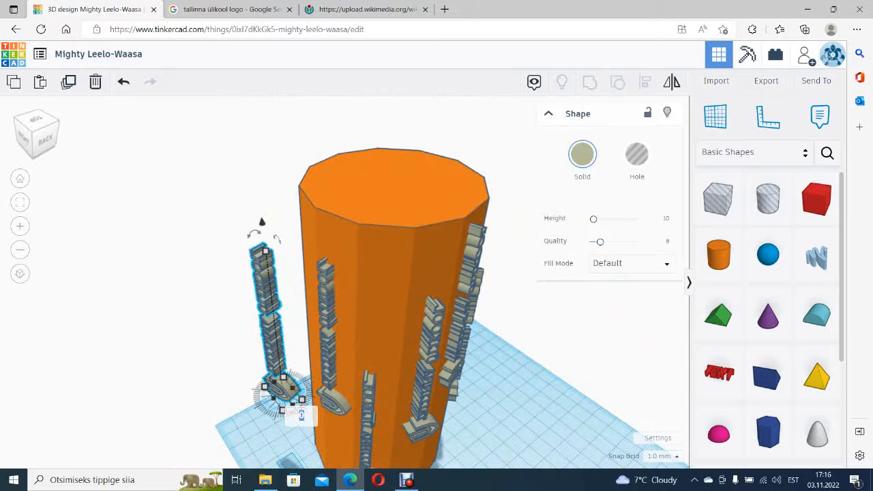
mouse_move(300, 401)
mouse_down()
mouse_move(285, 391)
mouse_move(308, 386)
mouse_up()
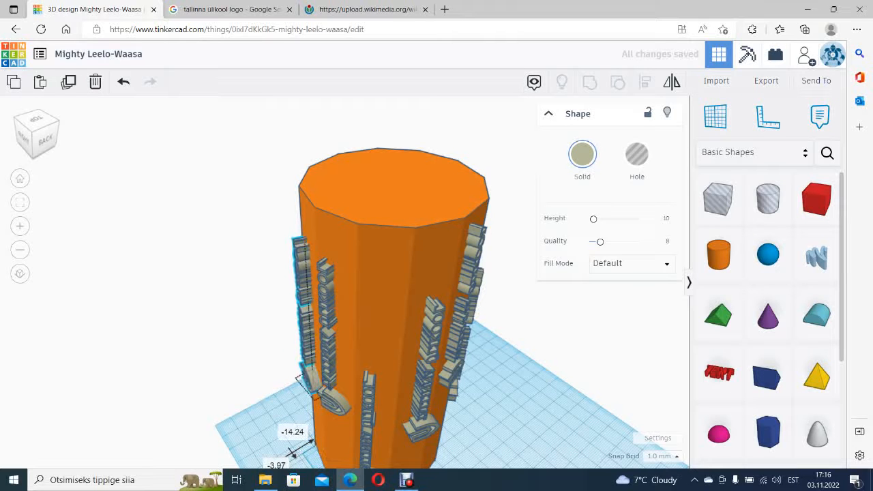
right_drag(341, 402, 383, 359)
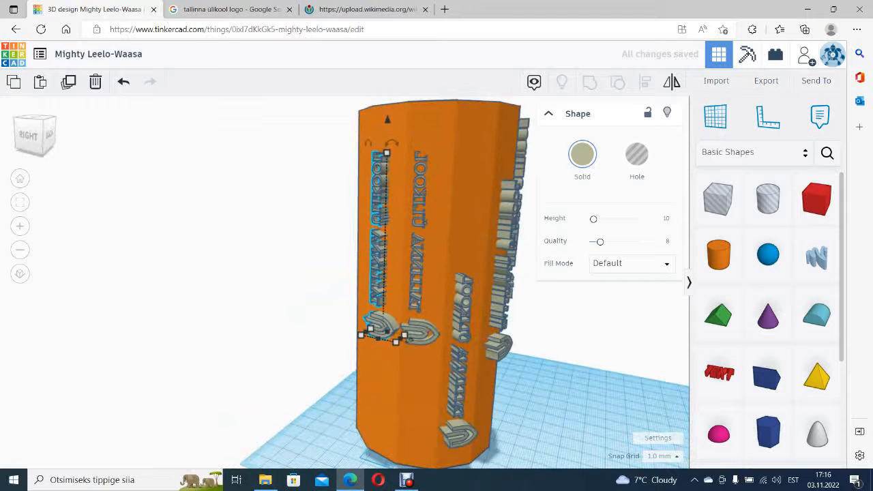
Lower the original raised logo and raise its new copy on the adjacent face to stagger their heights
click(420, 333)
drag(420, 333, 418, 374)
click(379, 321)
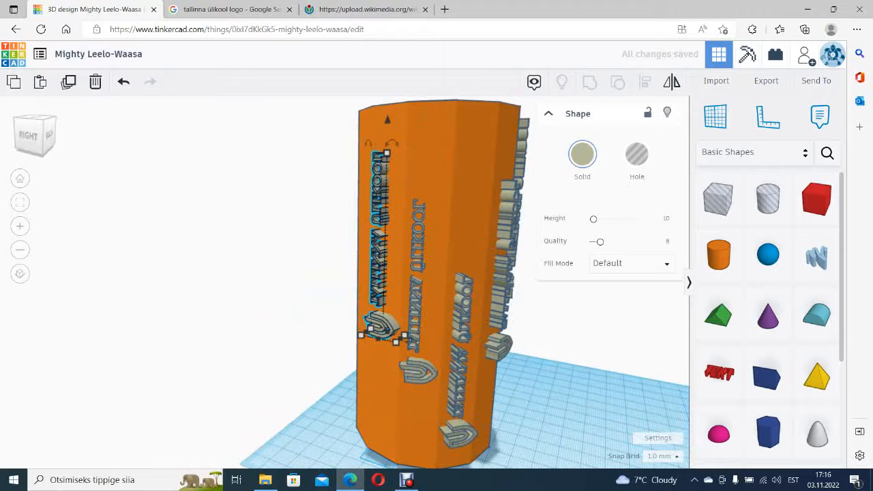
drag(380, 322, 379, 299)
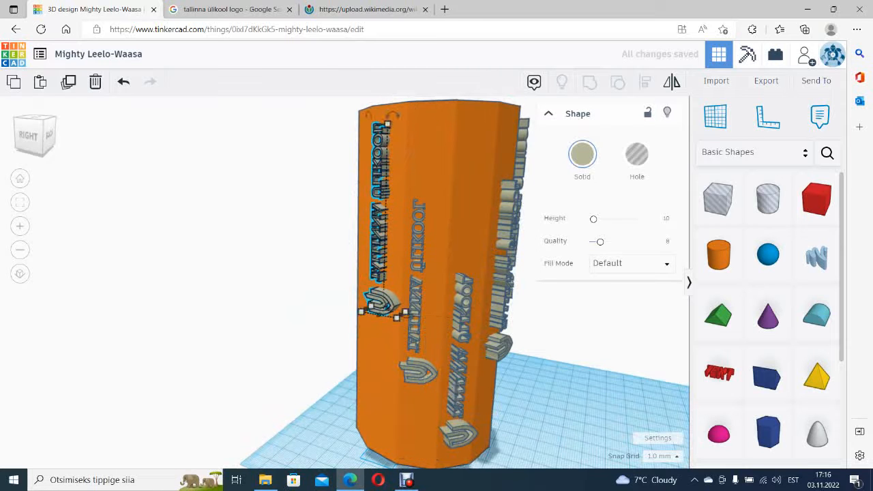
click(263, 294)
Duplicate the most recently raised logo and place the copy on the adjacent empty face of the cylinder
right_drag(263, 294, 327, 326)
click(475, 305)
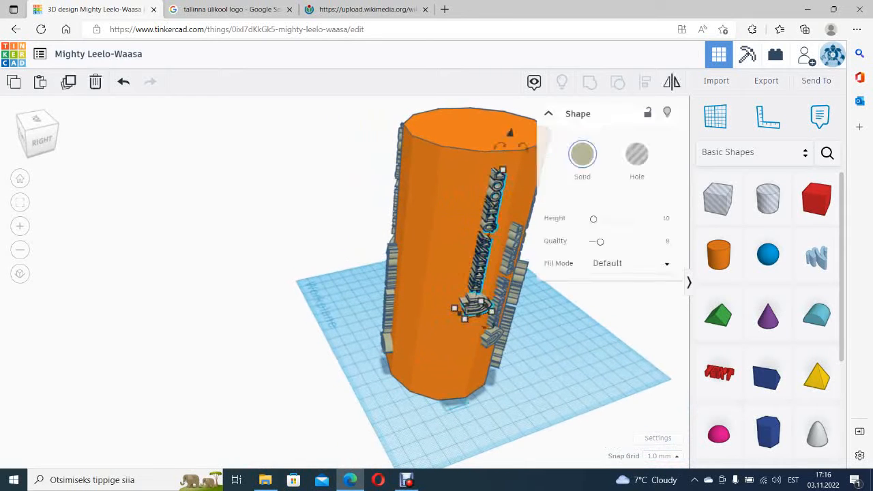
click(68, 82)
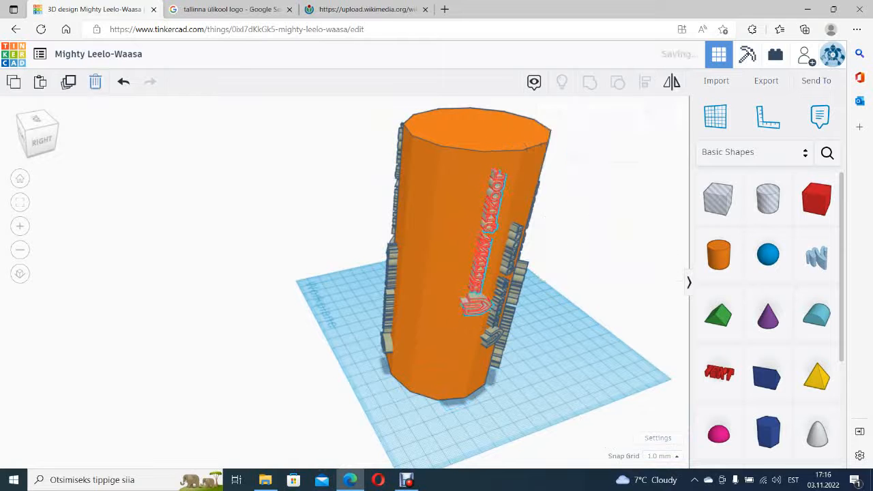
drag(476, 308, 437, 324)
Rotate the new logo copy 30° about the vertical axis, then correct it by −60° to match its face
shift+click(437, 319)
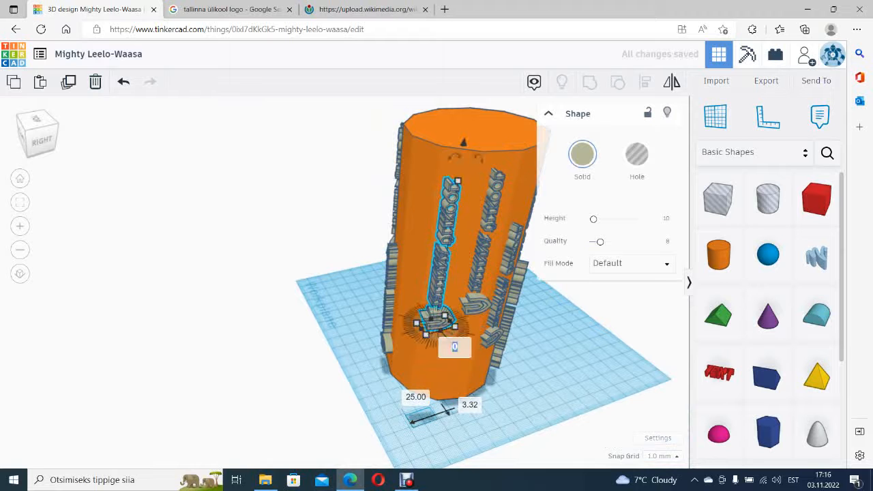
key(Return)
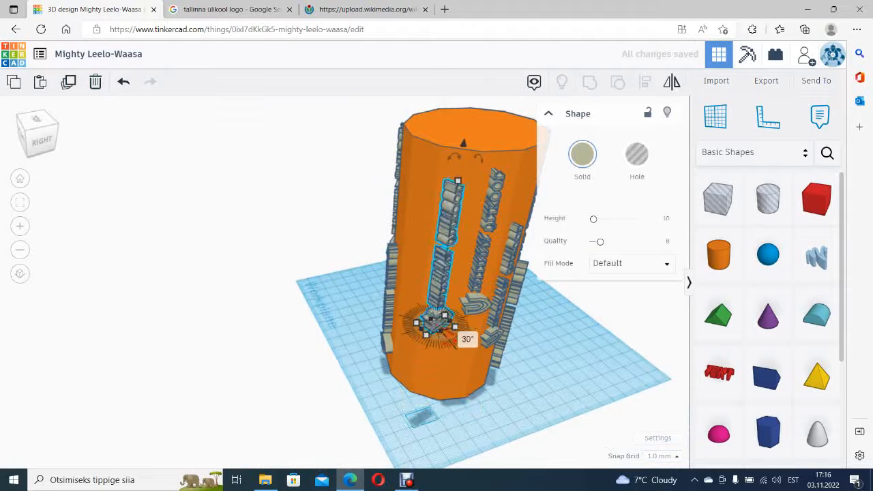
click(442, 368)
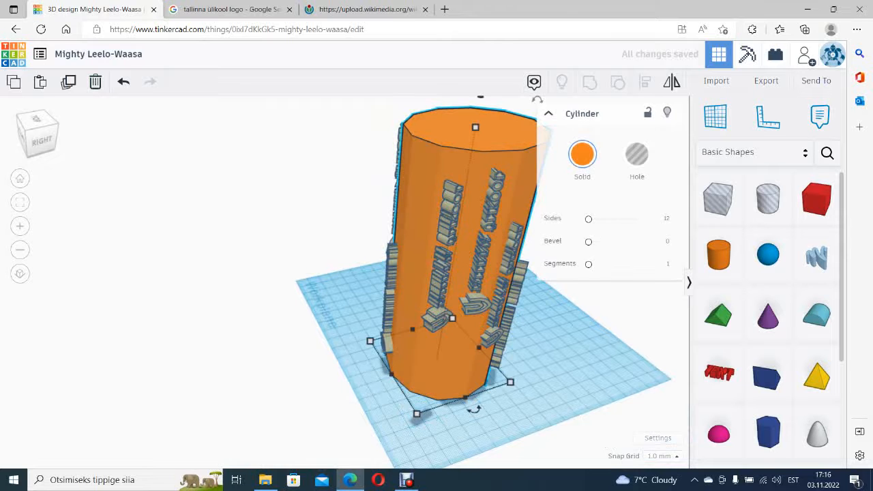
click(437, 318)
click(450, 343)
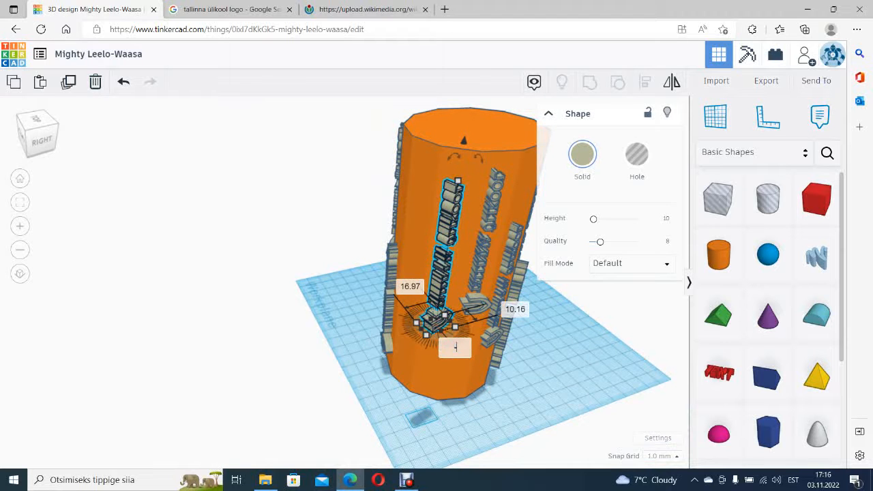
text(-60)
key(Return)
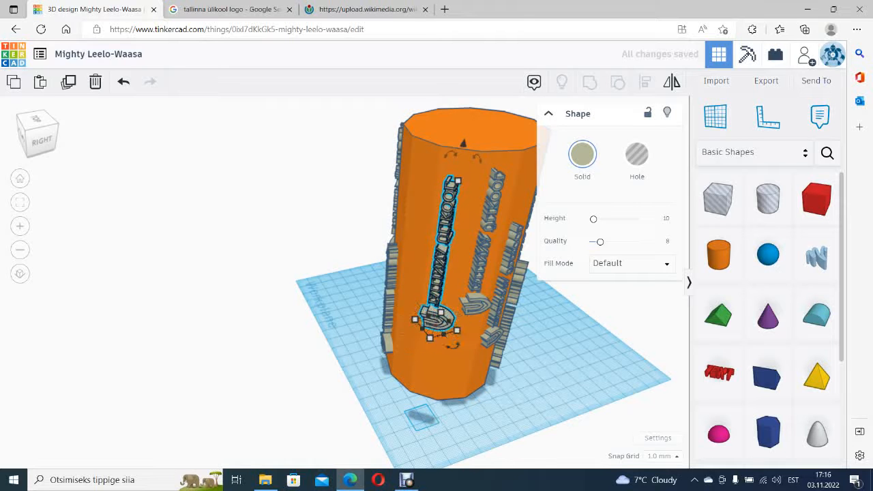
drag(456, 351, 462, 365)
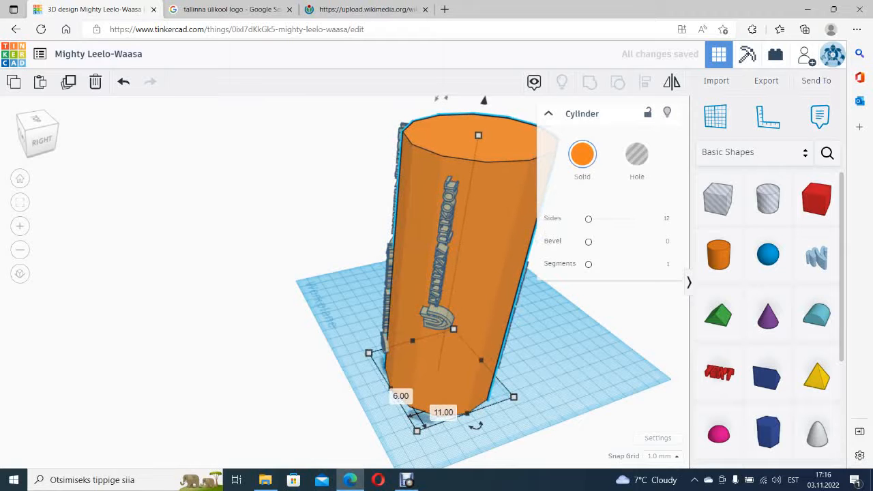
key(ctrl+z)
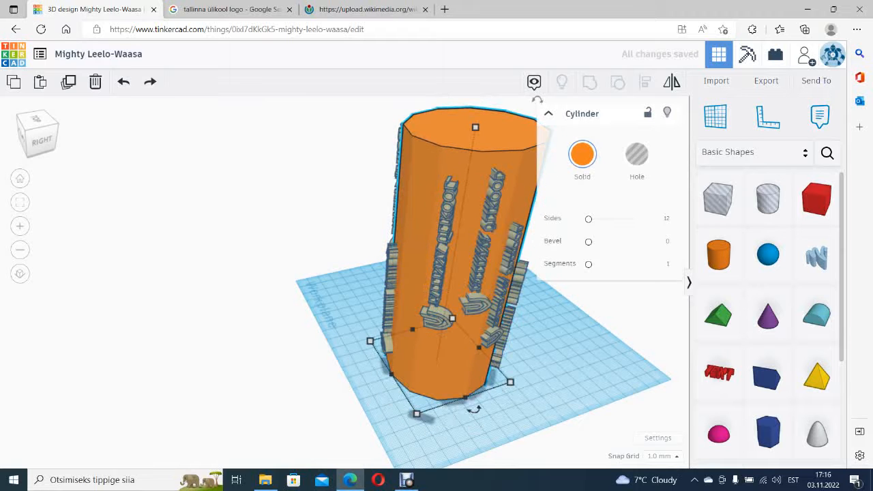
key(Escape)
Lower the new logo copy by 30 mm, to 44 mm above the workplane
right_drag(464, 365, 408, 341)
click(378, 328)
drag(377, 328, 396, 368)
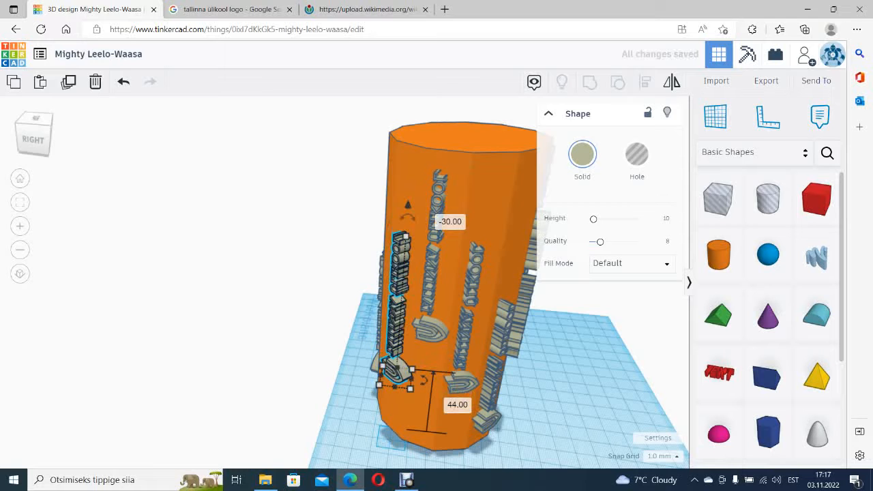
Duplicate the lowered logo and place the copy on the last empty face beside it
click(294, 328)
right_drag(293, 327, 421, 315)
click(444, 307)
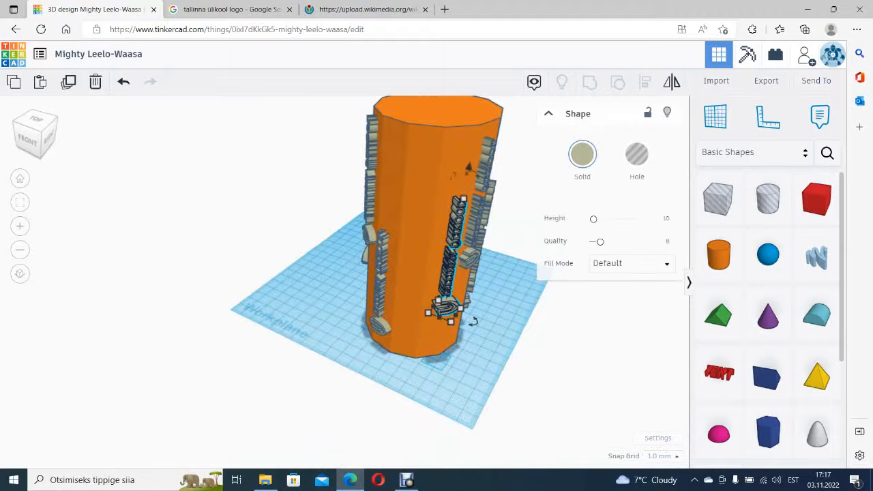
click(68, 82)
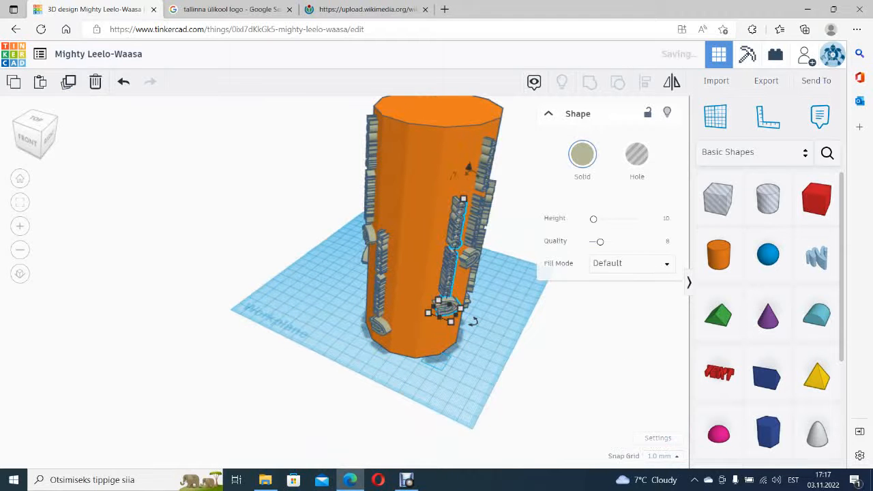
drag(444, 304, 408, 307)
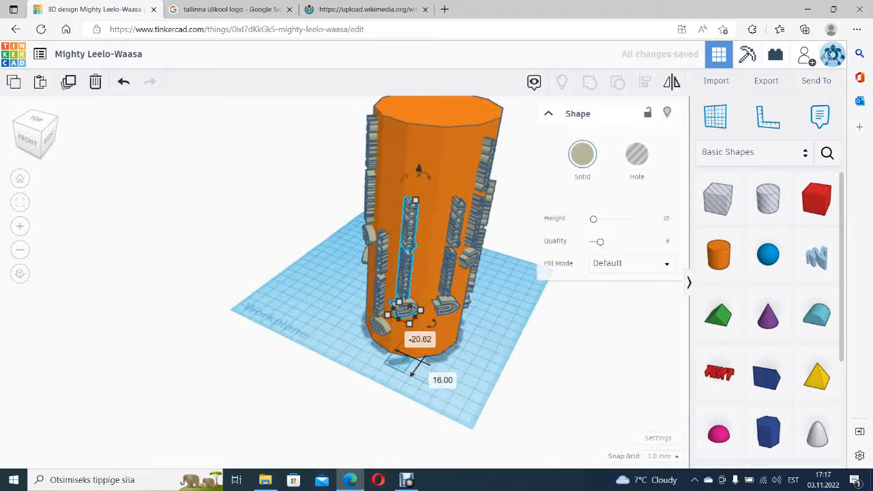
Turn this last copy 30° about the vertical axis, then −60° so it lies parallel to its face
mouse_move(432, 324)
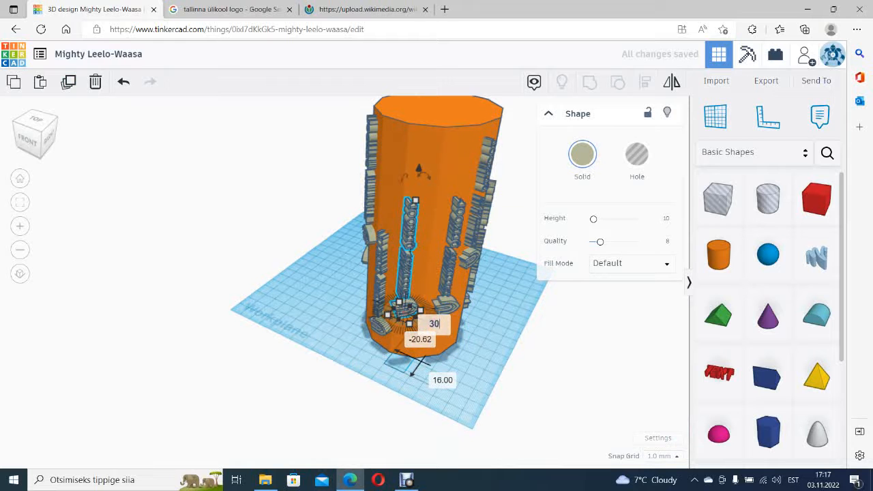
drag(433, 324, 428, 322)
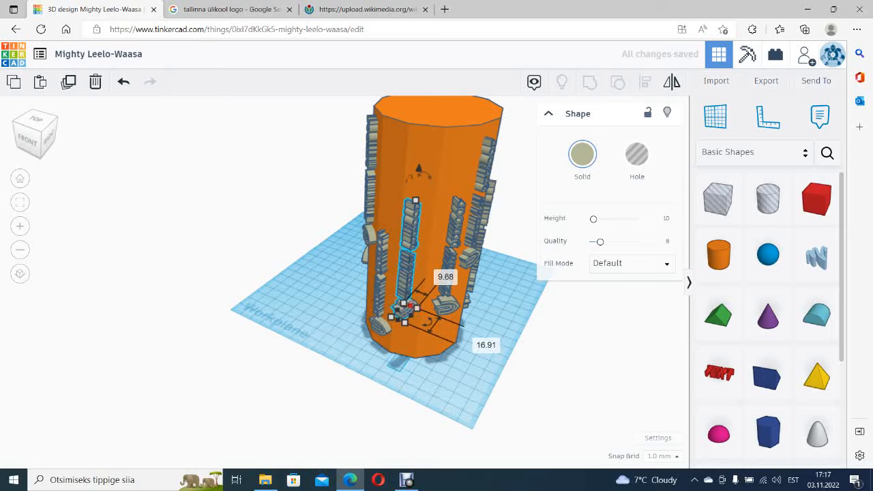
click(431, 322)
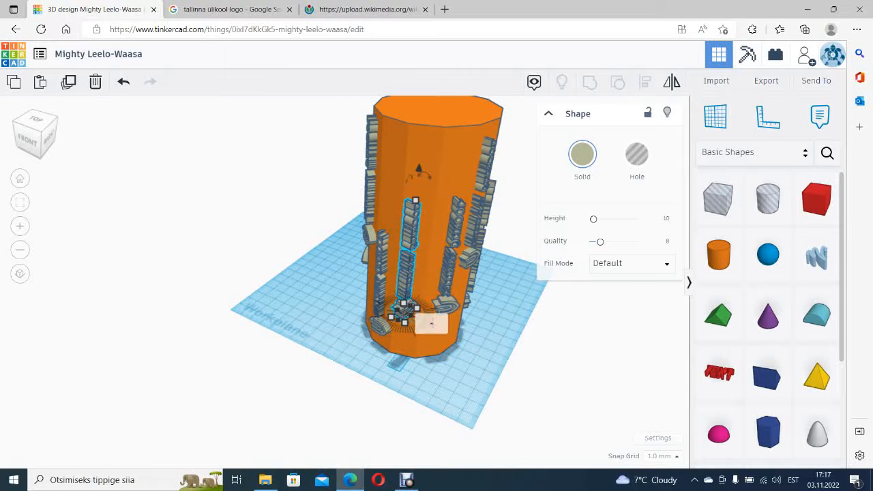
key(Return)
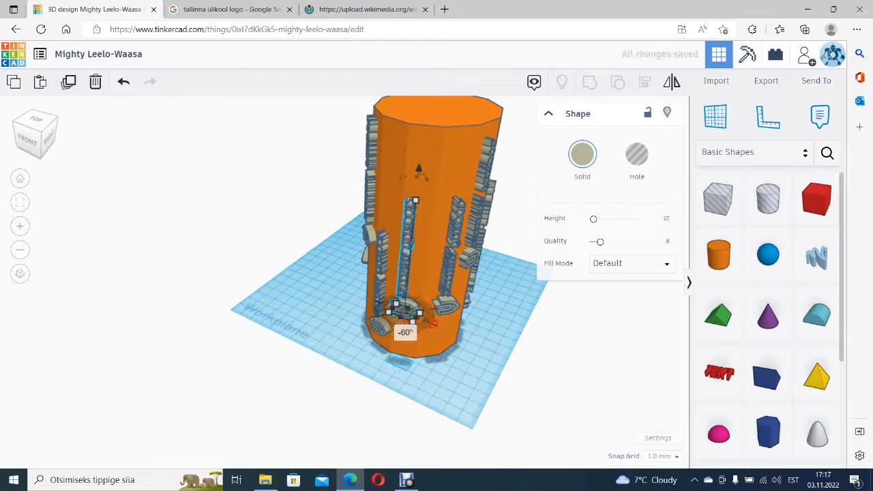
Seat the last logo copy against its face and adjust the position of the neighbouring logo
right_drag(471, 327, 345, 357)
drag(386, 317, 396, 316)
right_drag(396, 317, 363, 302)
click(377, 319)
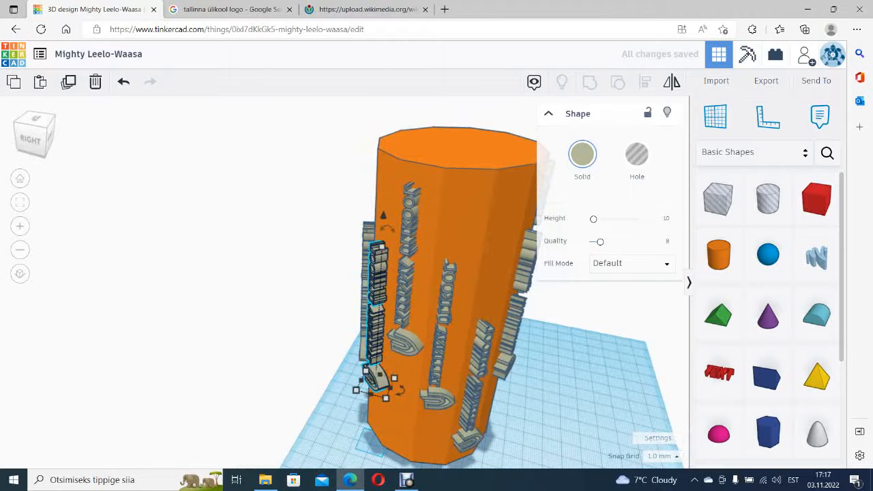
drag(379, 318, 379, 318)
Raise the last logo copy by 31 mm to 47 mm above the workplane and lower its neighbour towards the base
click(304, 287)
right_drag(304, 286, 437, 255)
click(357, 347)
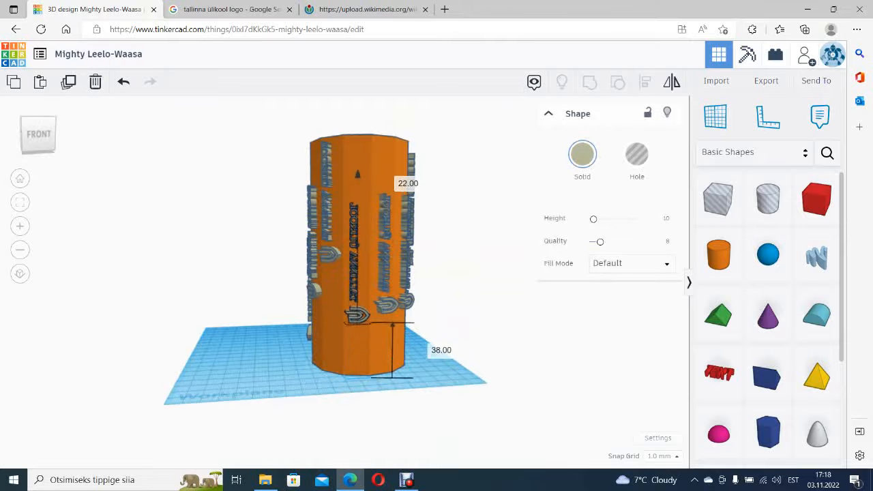
drag(357, 159, 357, 160)
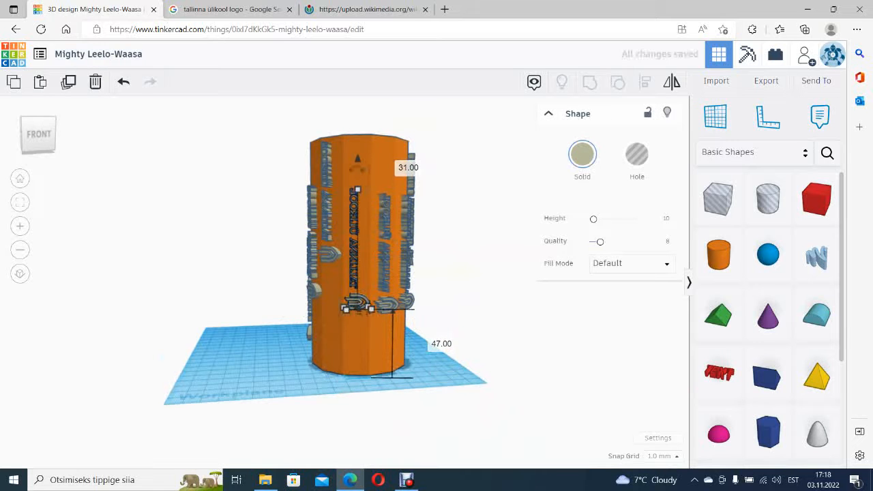
drag(386, 326, 386, 357)
click(491, 306)
Shift the lowered logo near the base about 3 mm and 1 mm horizontally to seat it against its face
right_drag(491, 307, 403, 311)
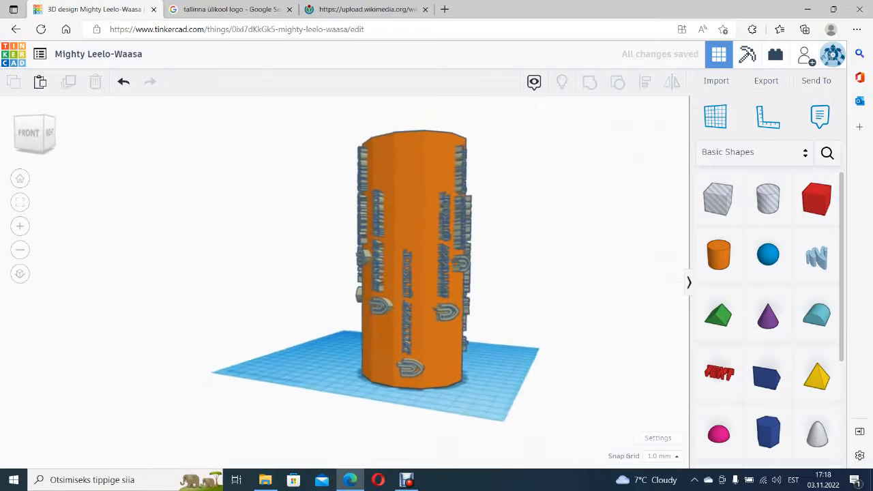
scroll(450, 345, up, 3)
click(409, 385)
click(545, 334)
right_drag(546, 334, 485, 342)
click(385, 392)
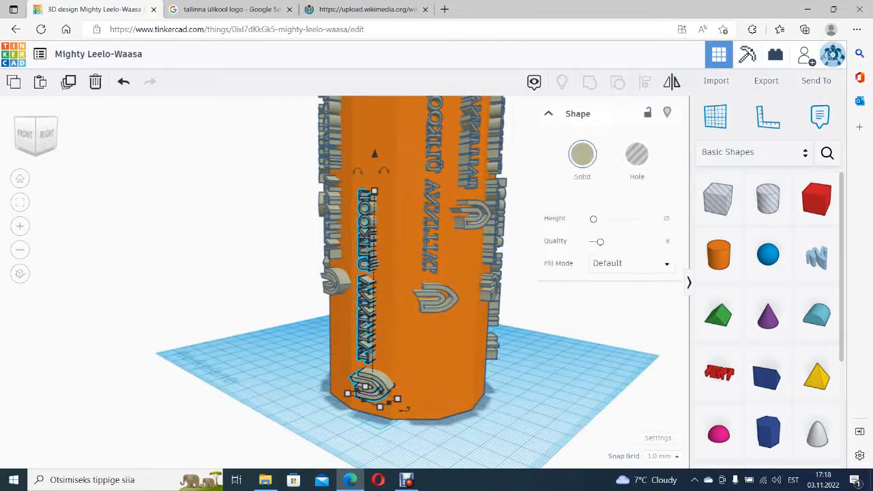
drag(386, 392, 349, 413)
right_drag(349, 414, 305, 419)
drag(315, 387, 322, 389)
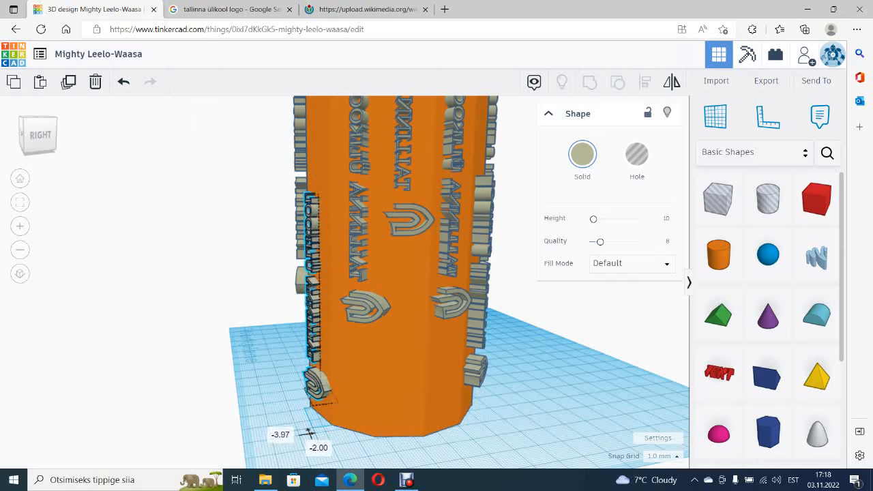
drag(316, 389, 317, 390)
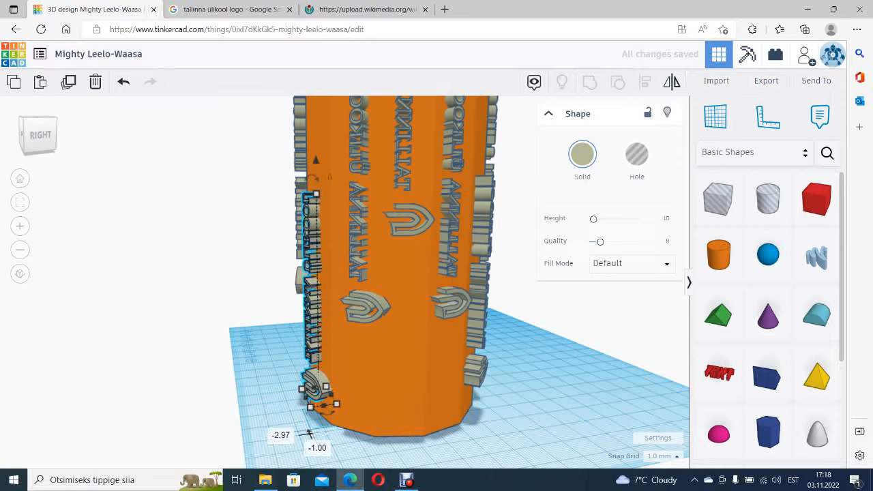
Shift the mid-height logo on the back of the cylinder about 2 mm and 1.3 mm horizontally against its face
click(263, 286)
right_drag(263, 287, 338, 275)
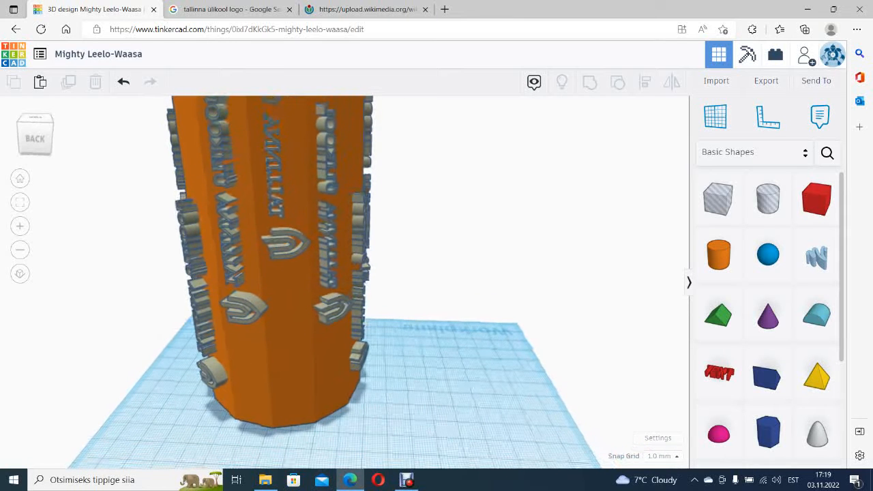
click(242, 311)
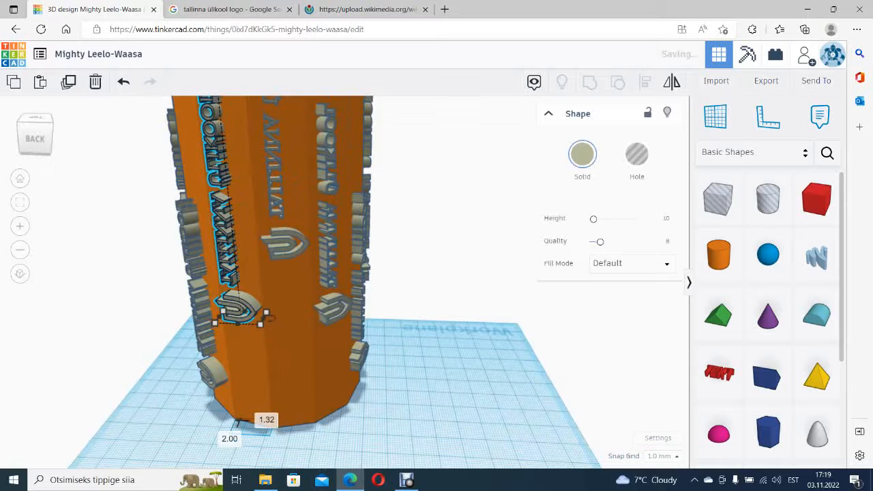
Inspect the placement and staggered heights of the logos around all faces of the cylinder
right_drag(409, 286, 666, 266)
scroll(327, 300, down, 4)
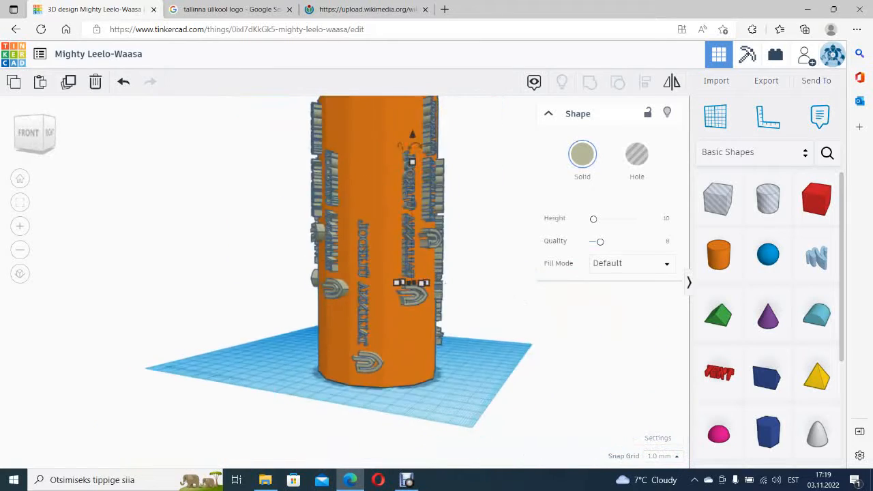
click(477, 272)
right_drag(477, 273, 551, 262)
right_drag(409, 266, 616, 264)
right_drag(423, 266, 487, 321)
scroll(465, 300, down, 3)
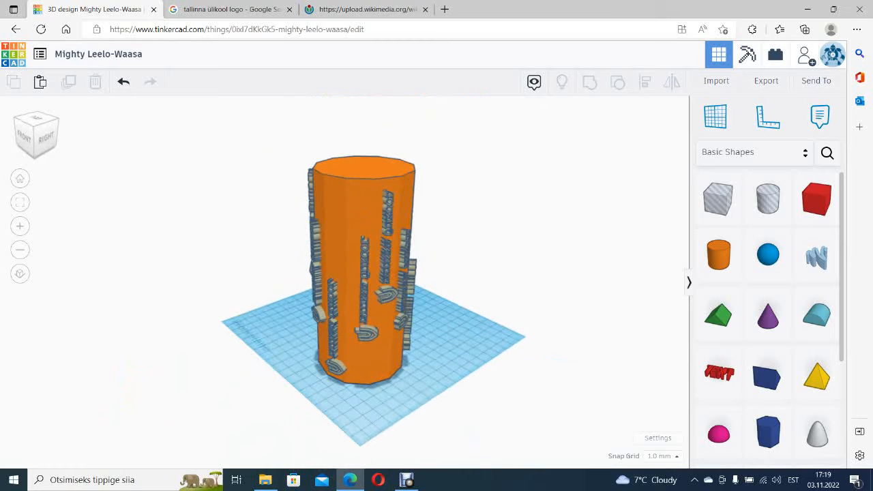
scroll(466, 314, down, 1)
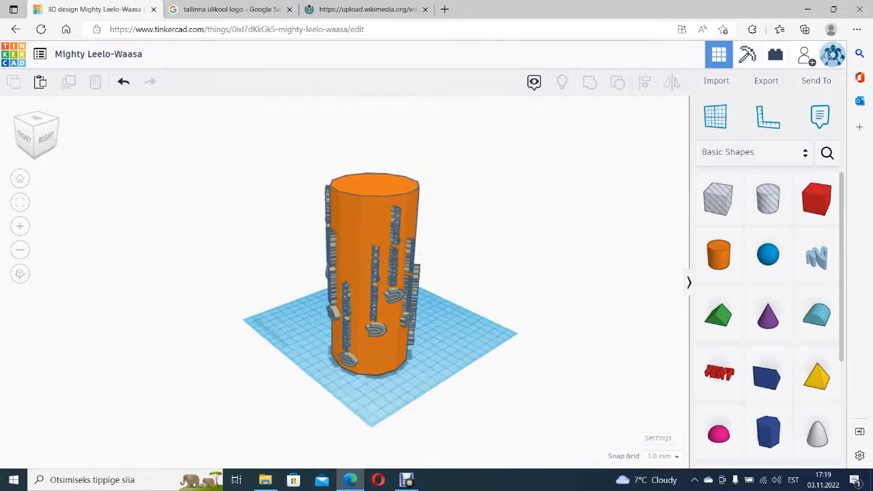
Group the cylinder with all the logos, then ungroup them again
drag(276, 137, 480, 423)
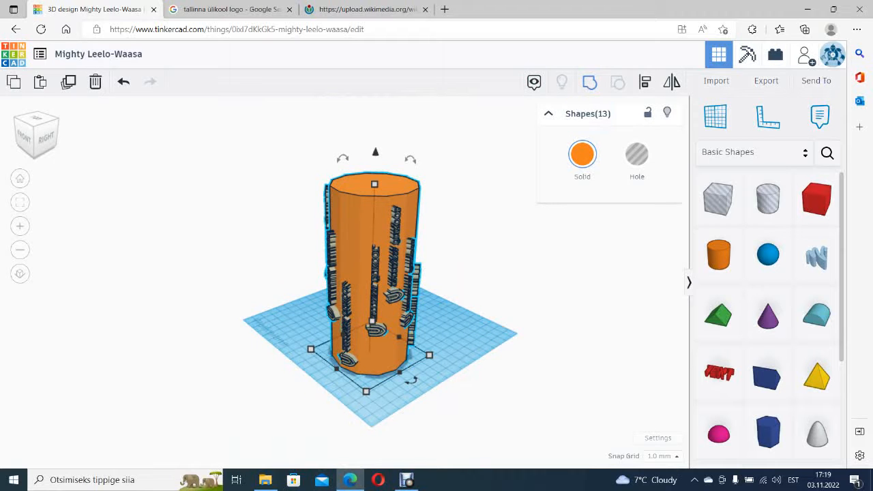
key(ctrl+g)
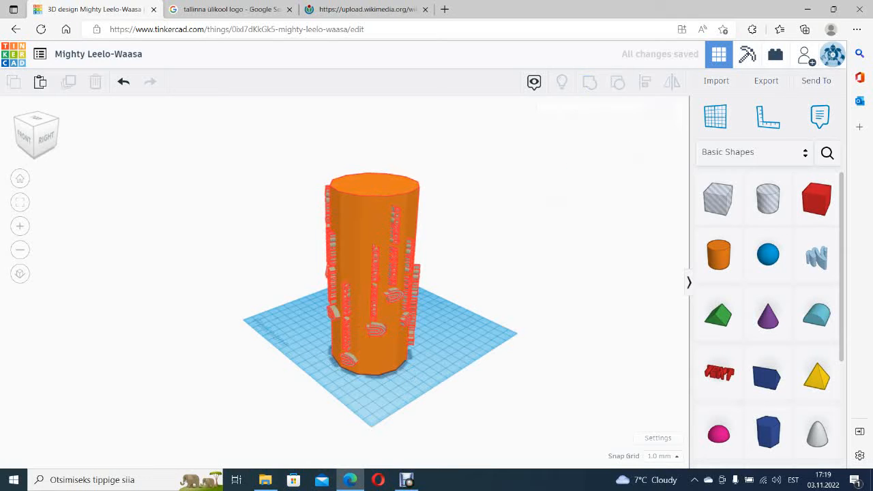
click(372, 273)
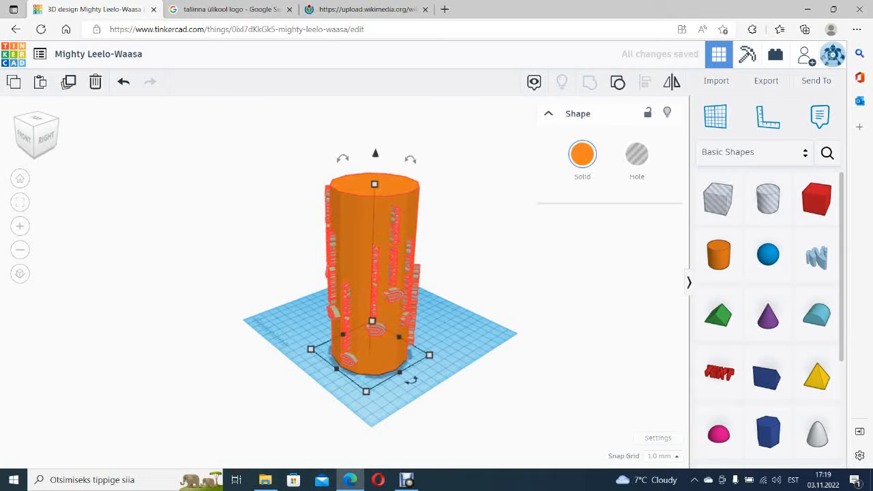
key(ctrl+shift+g)
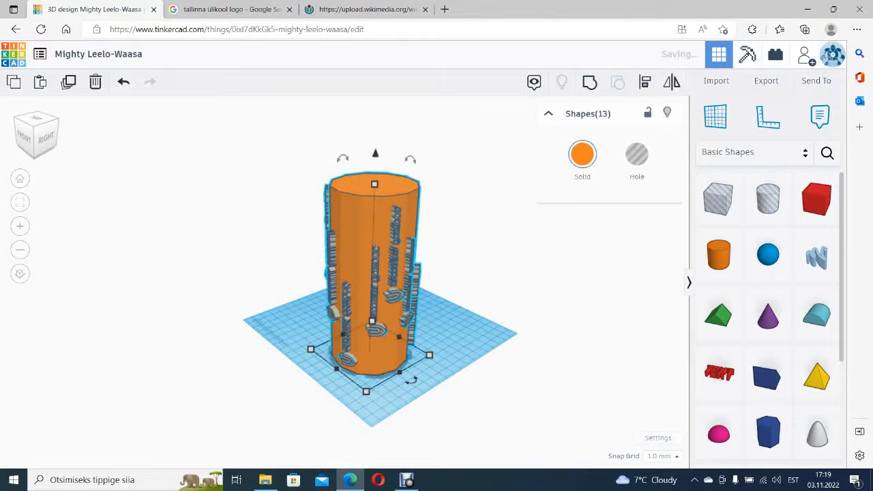
Set the number of sides of the cylinder alone to 64
click(478, 232)
click(358, 259)
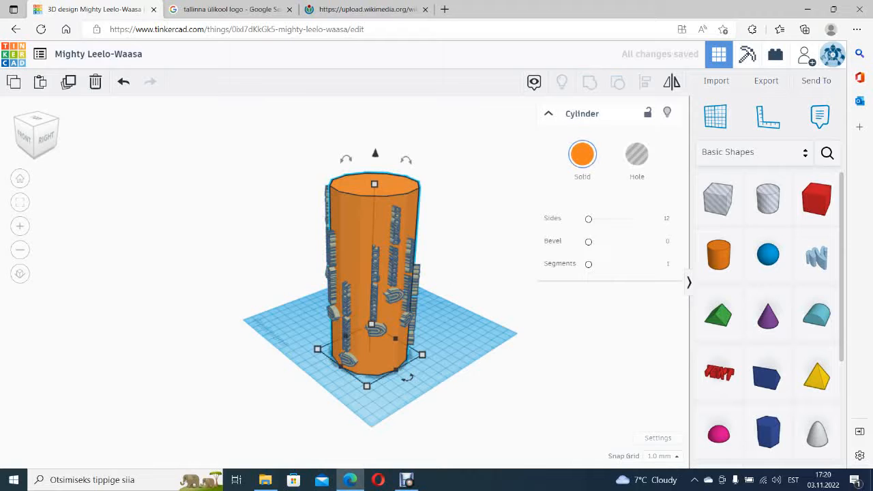
drag(589, 218, 638, 218)
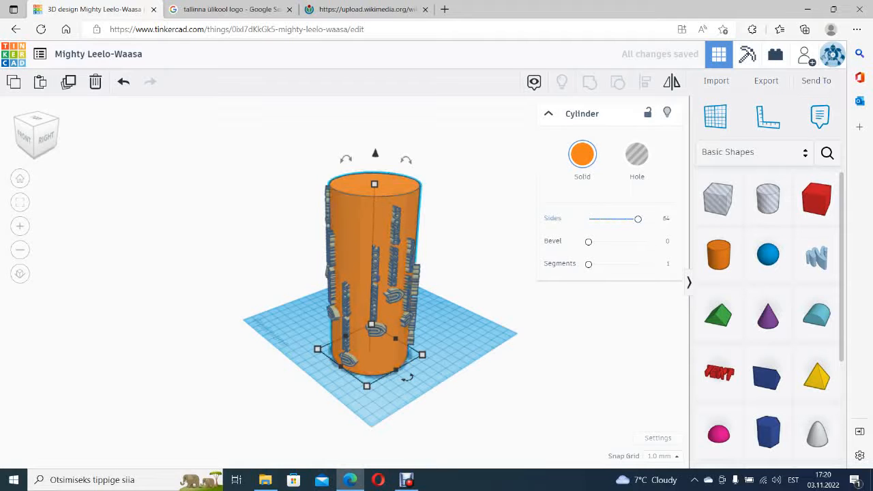
Group the cylinder with all the logos around it into one shape
click(474, 264)
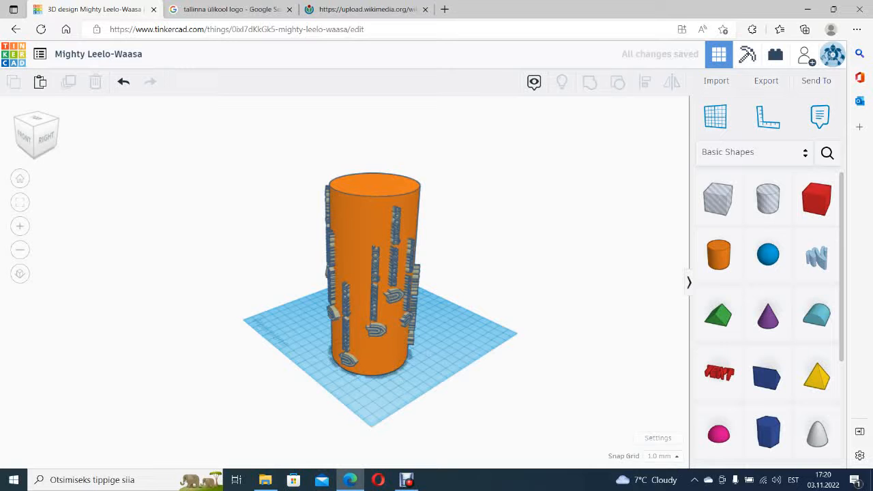
right_drag(475, 266, 38, 298)
drag(351, 117, 506, 371)
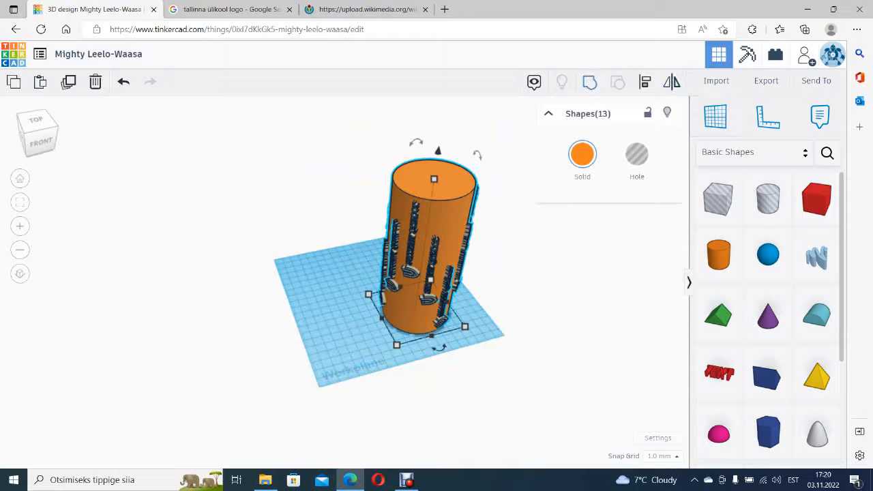
click(589, 82)
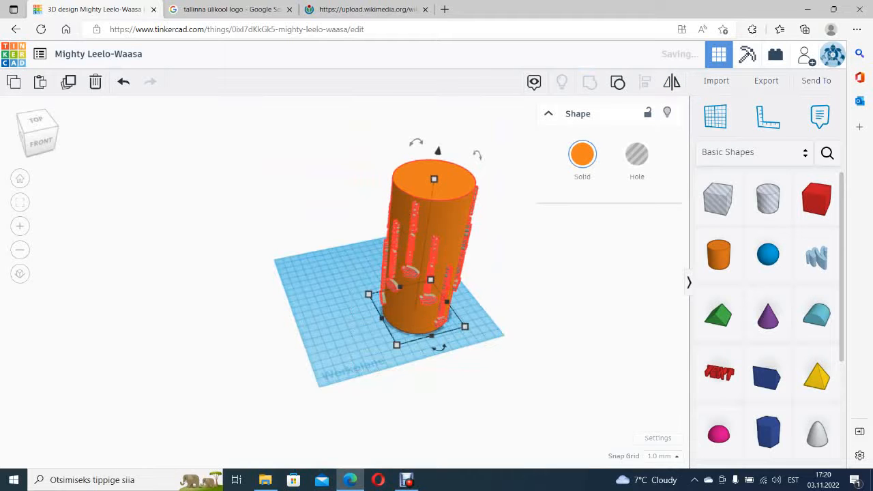
key(Escape)
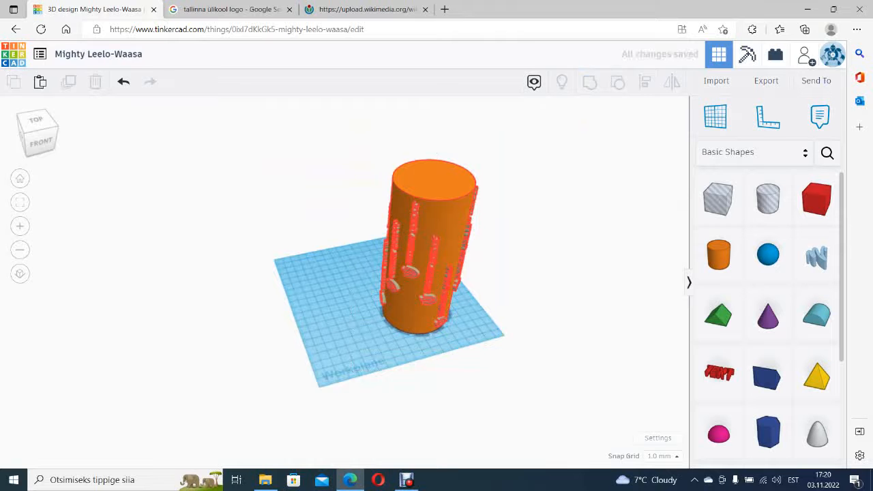
right_drag(436, 286, 419, 252)
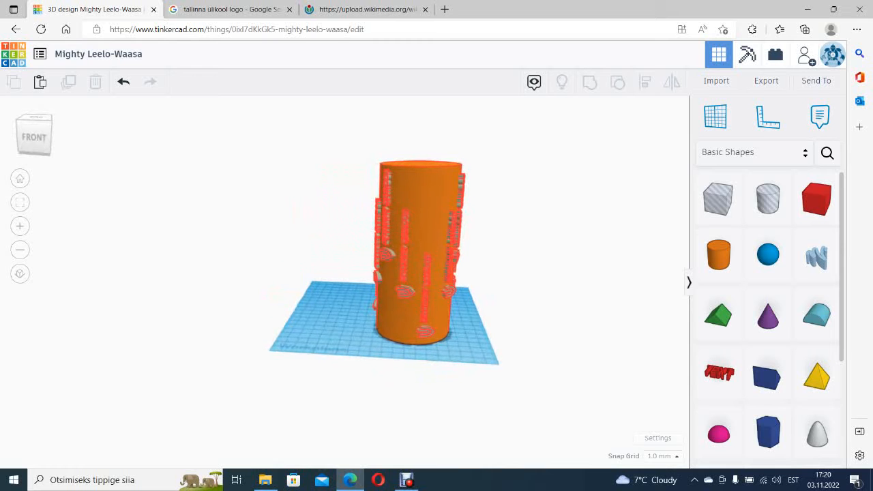
Place a Tube from the basic shapes on the workplane beside the cylinder and turn it into a hole
scroll(723, 321, down, 3)
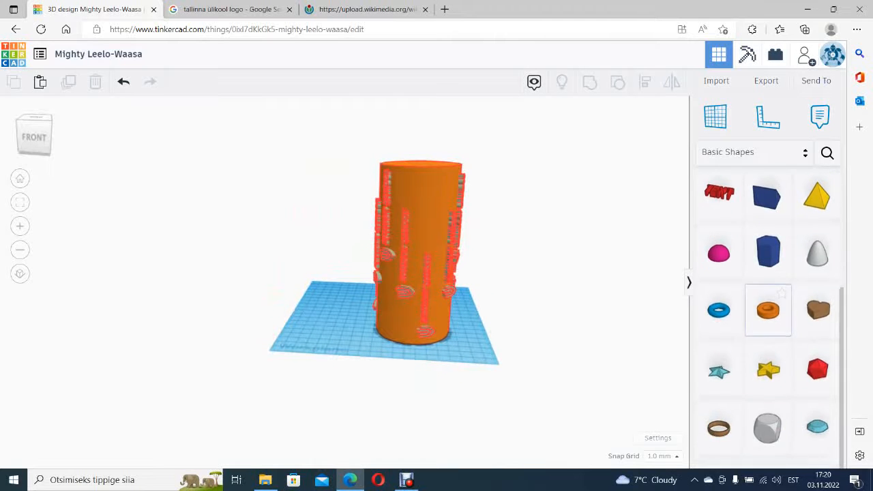
drag(769, 322, 320, 324)
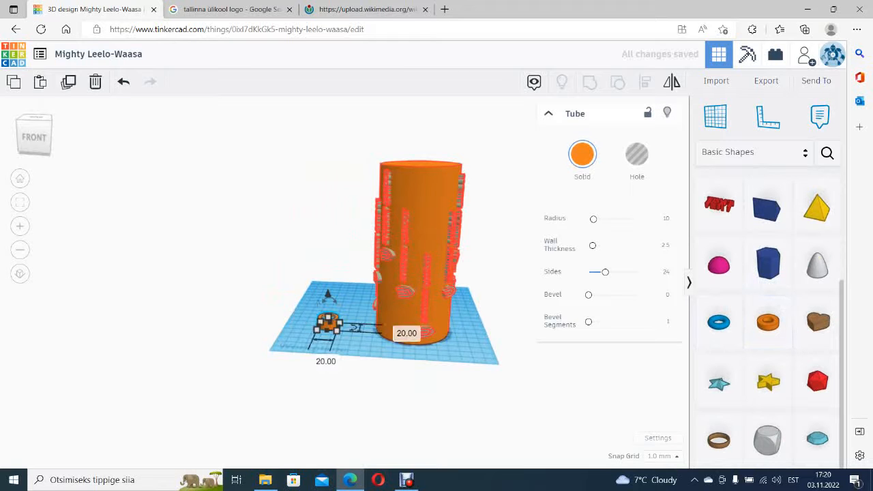
scroll(328, 321, up, 5)
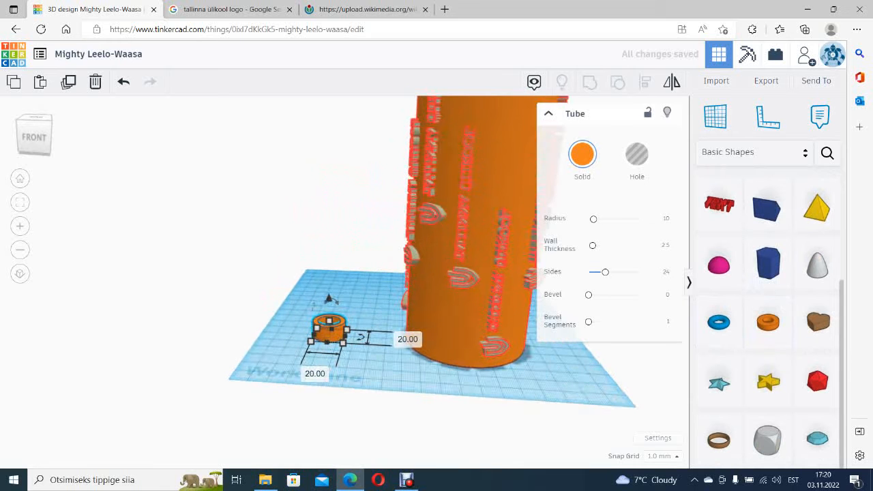
click(637, 154)
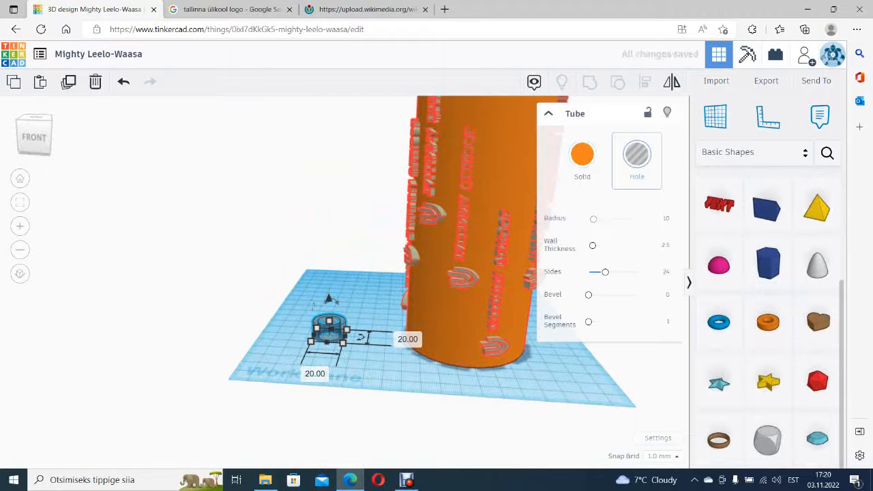
click(408, 339)
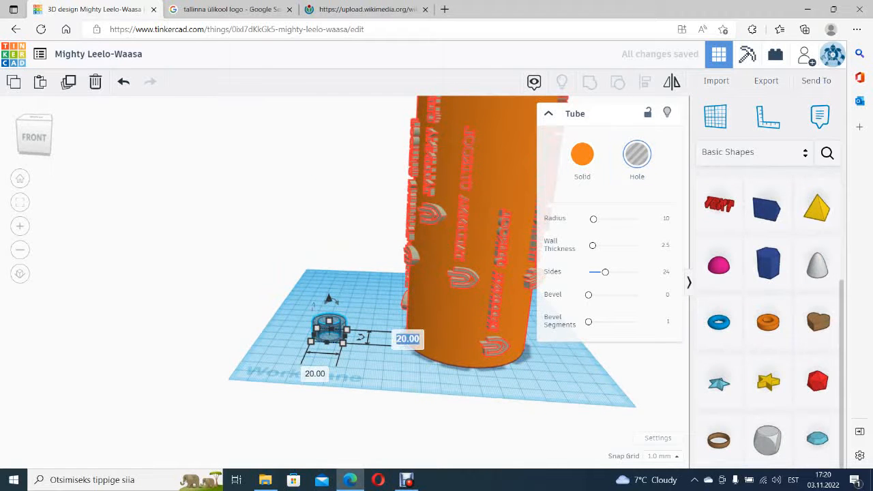
text(160)
key(Return)
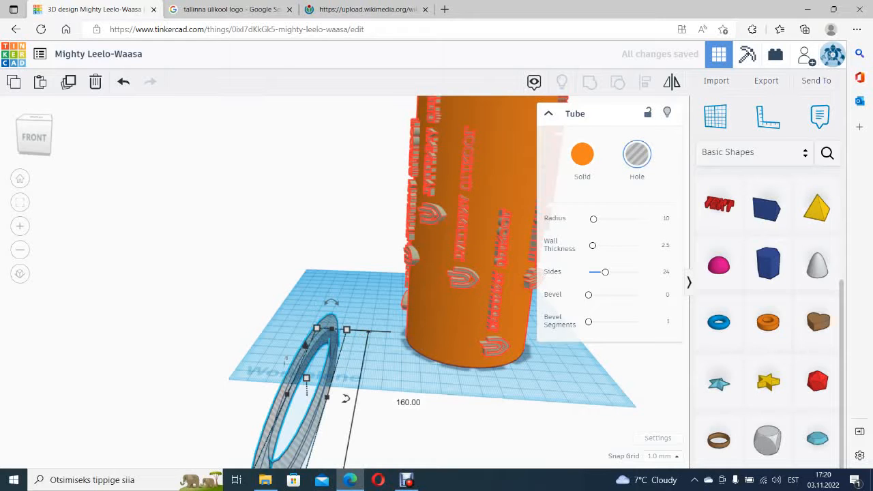
Set the tube hole's length and width to 90 mm and its height to 160 mm
click(408, 402)
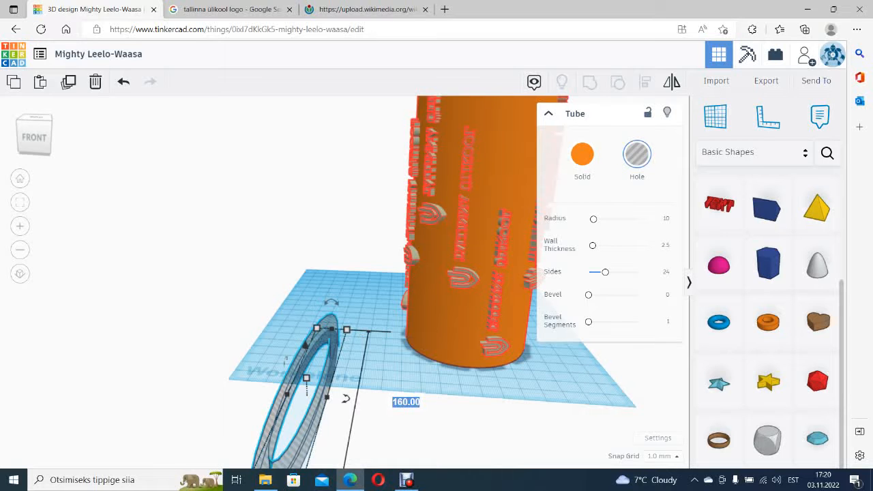
text(90)
key(Return)
click(284, 458)
text(90)
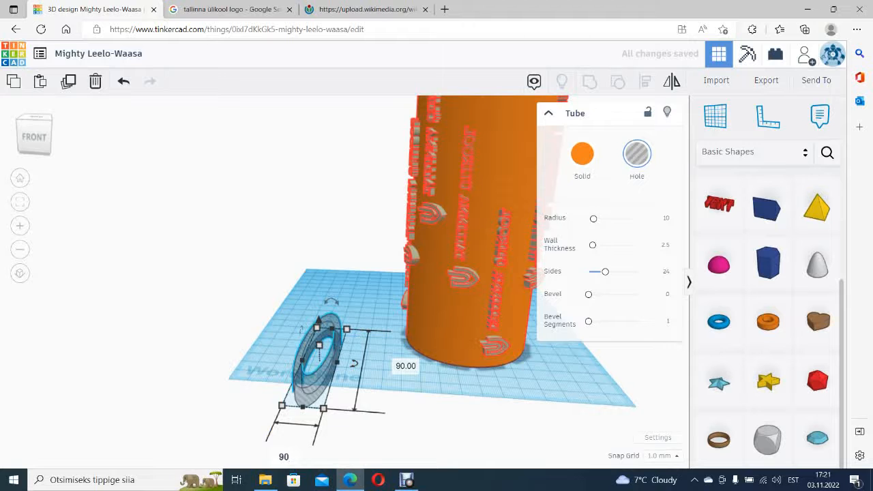
key(Return)
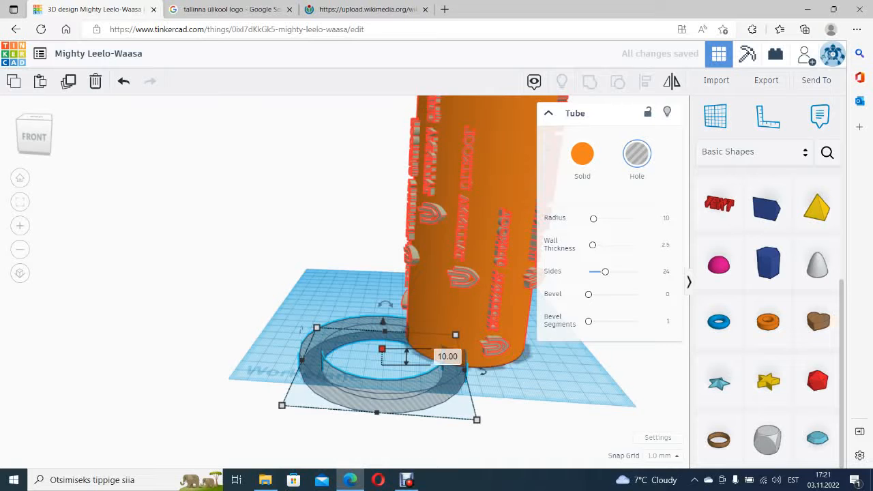
click(447, 357)
text(160)
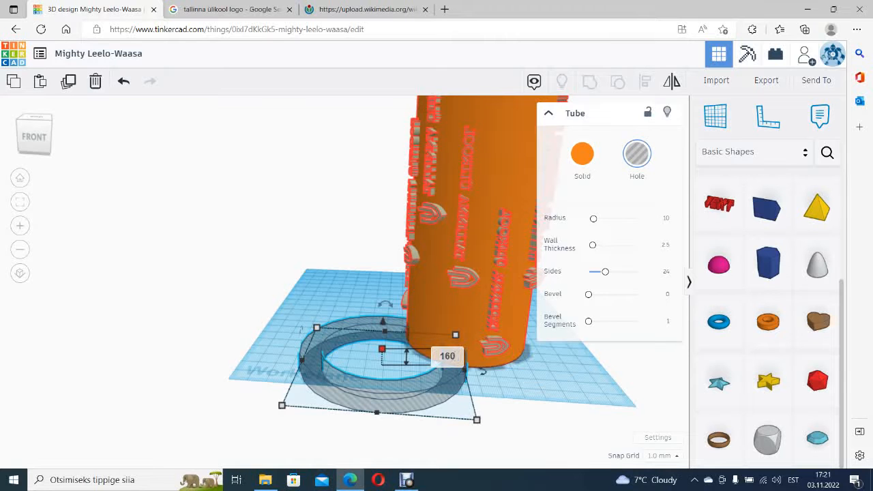
key(Return)
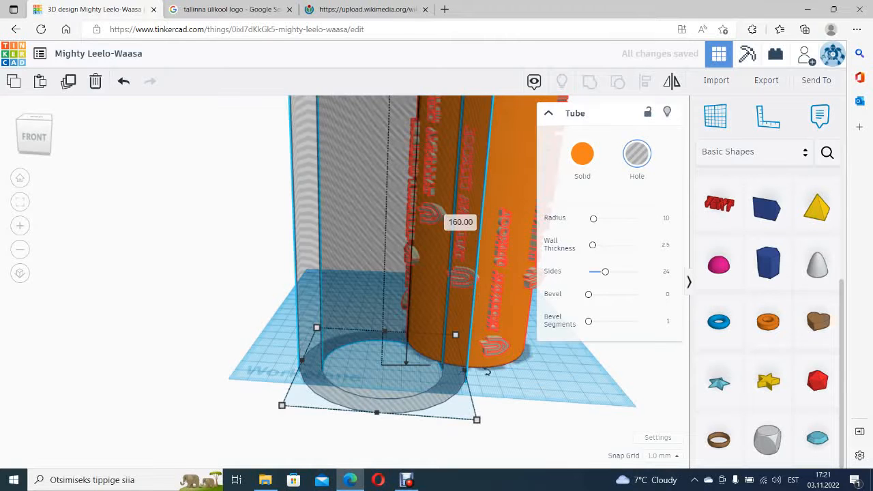
Move the tube hole about 50 mm and 40 mm across the workplane so that it surrounds the logo cylinder
right_drag(448, 357, 383, 433)
click(35, 120)
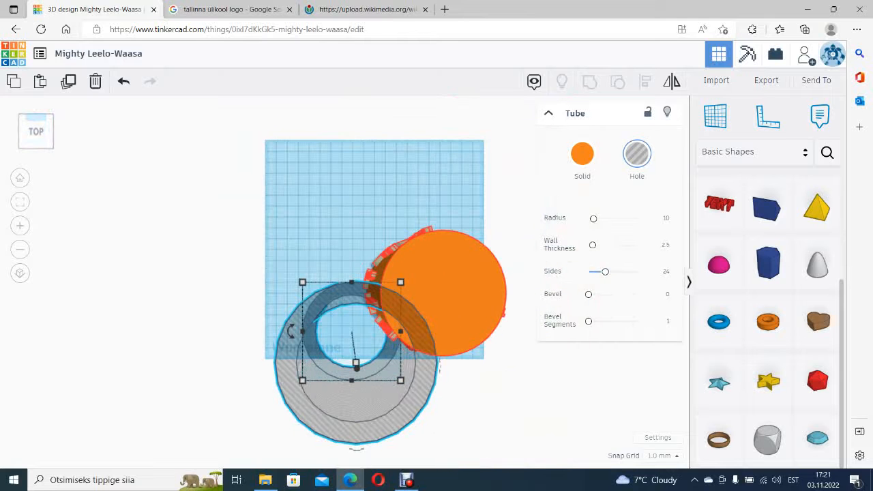
scroll(470, 366, up, 2)
drag(344, 409, 441, 329)
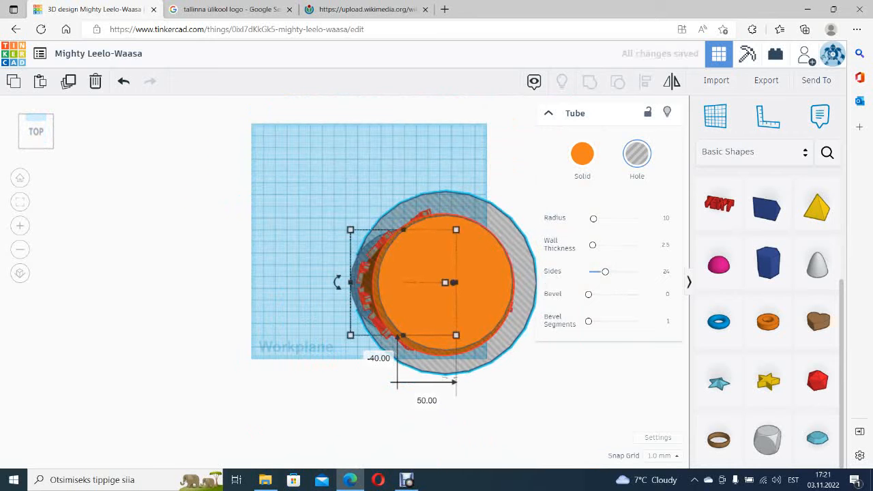
right_drag(273, 246, 239, 239)
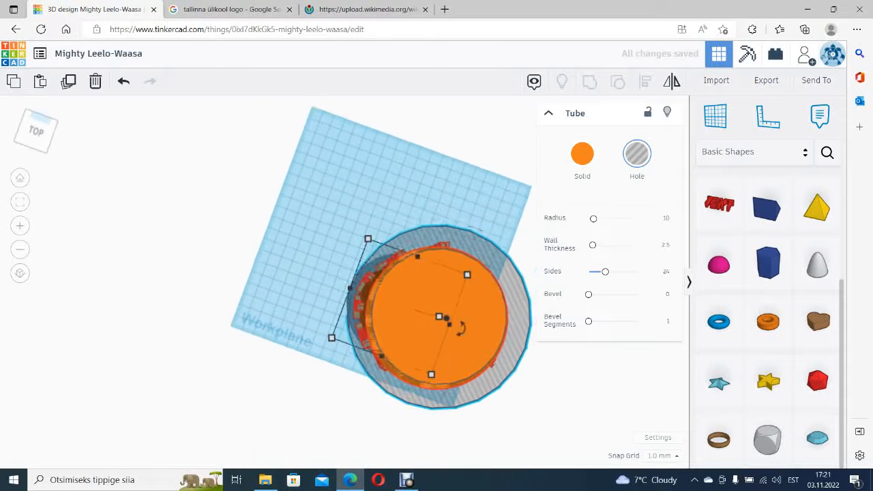
scroll(237, 237, down, 1)
scroll(240, 270, down, 3)
scroll(412, 377, up, 3)
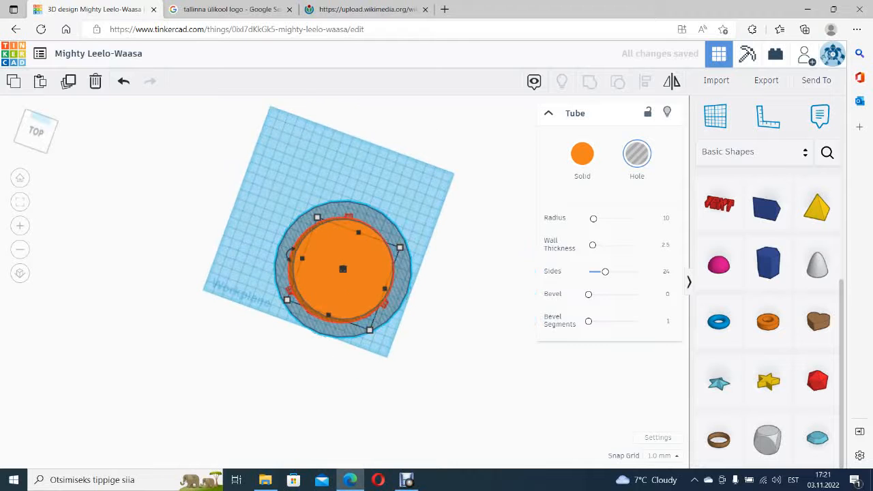
Set the tube hole's wall thickness to about 1.99 and shift the tube 1 mm along each horizontal axis
click(36, 130)
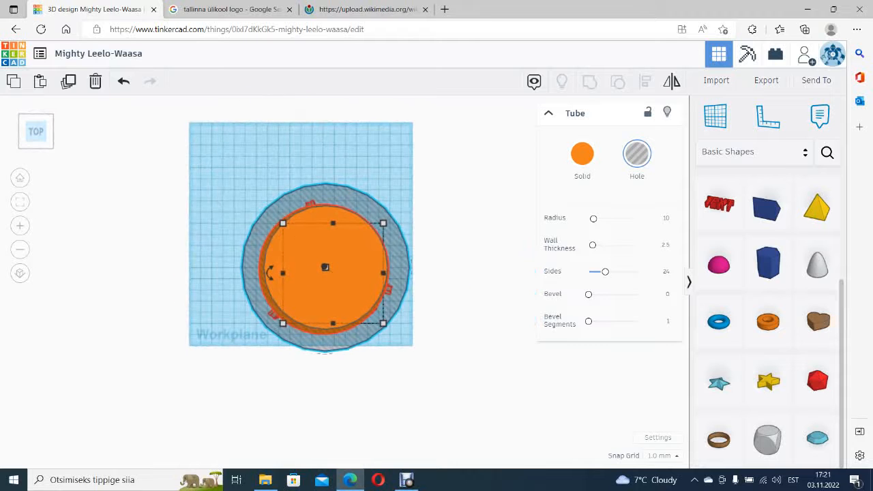
scroll(334, 190, up, 2)
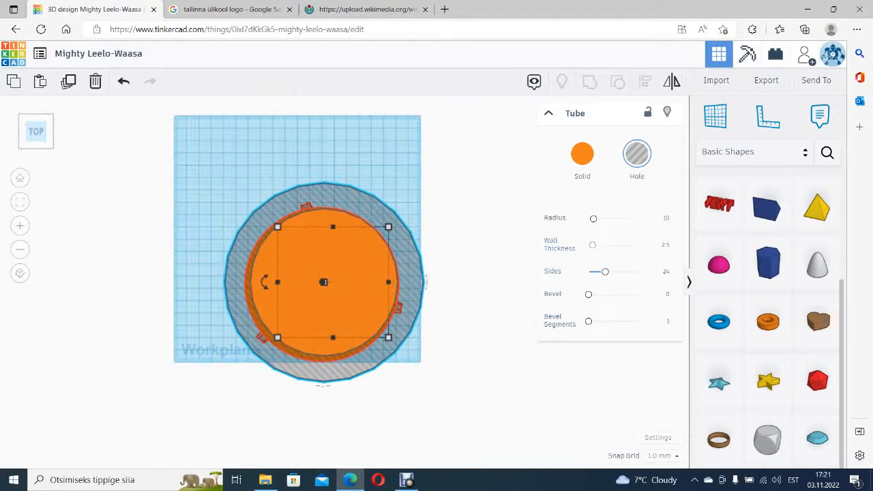
drag(592, 245, 588, 245)
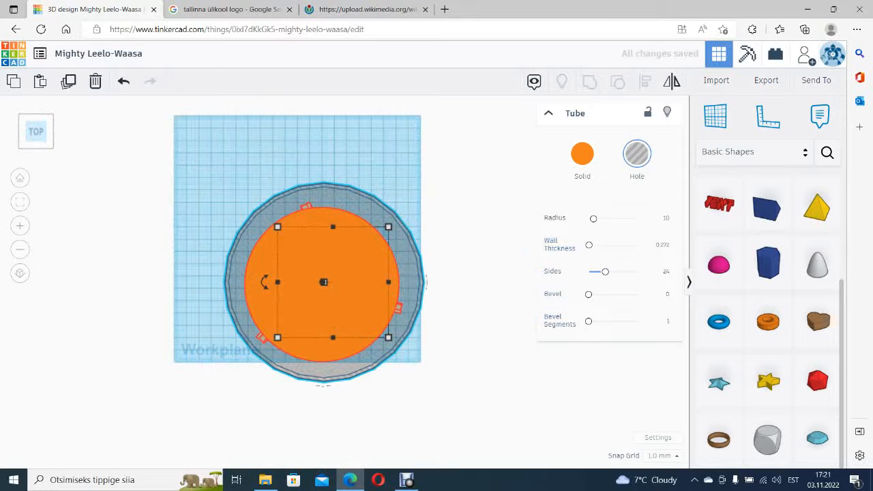
click(389, 157)
mouse_move(557, 236)
right_down()
mouse_move(561, 187)
mouse_move(558, 229)
right_up()
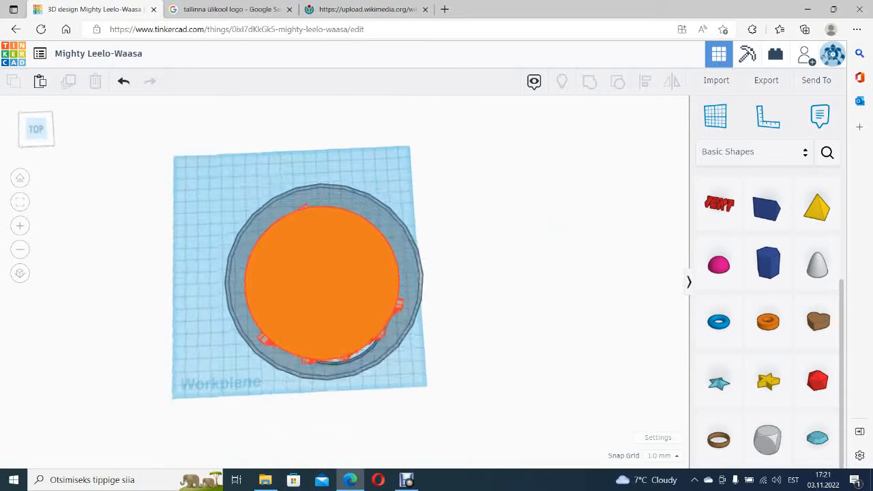
click(425, 270)
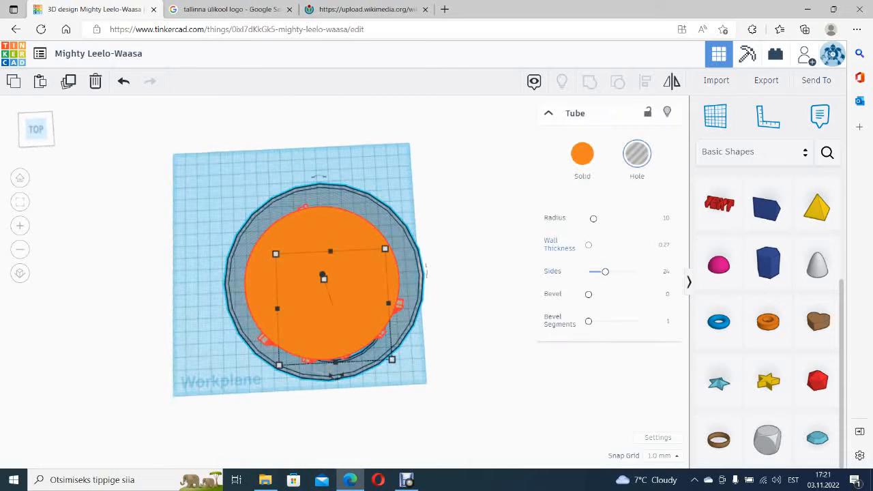
drag(588, 244, 591, 244)
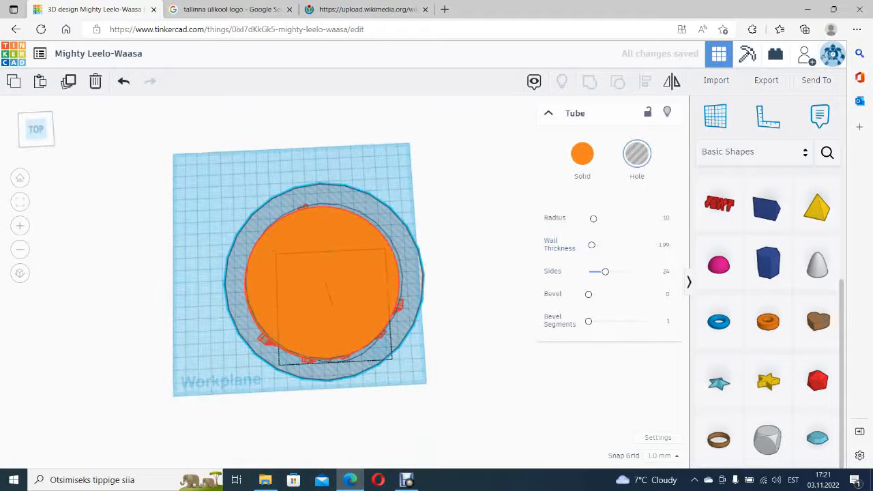
key(Left)
key(Down)
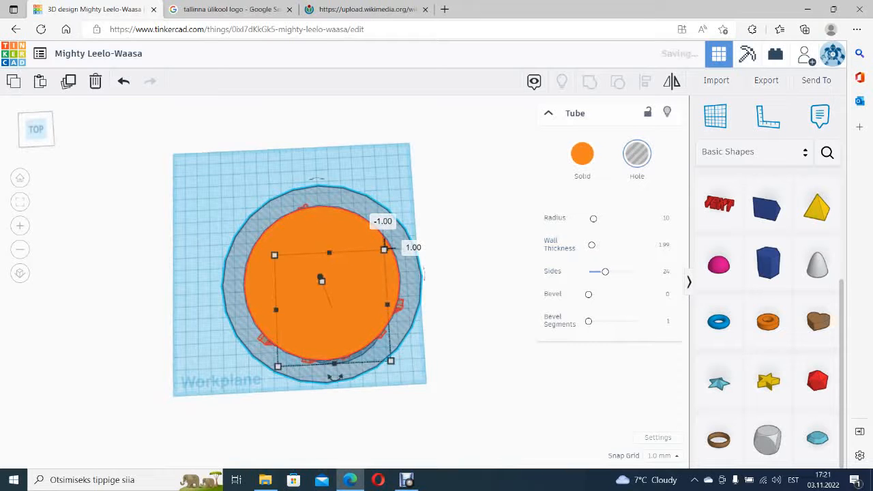
Set the tube hole's wall thickness to about 1.3 and its number of sides to 64
click(592, 245)
click(592, 245)
click(592, 245)
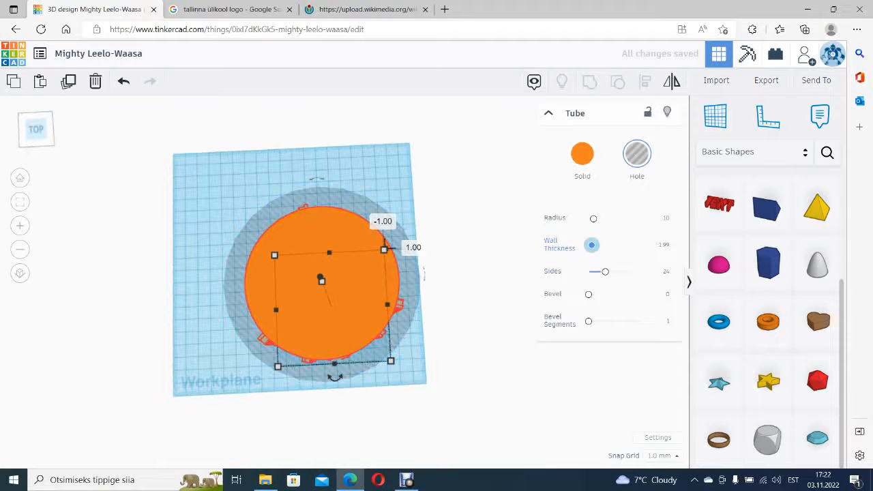
drag(591, 245, 590, 245)
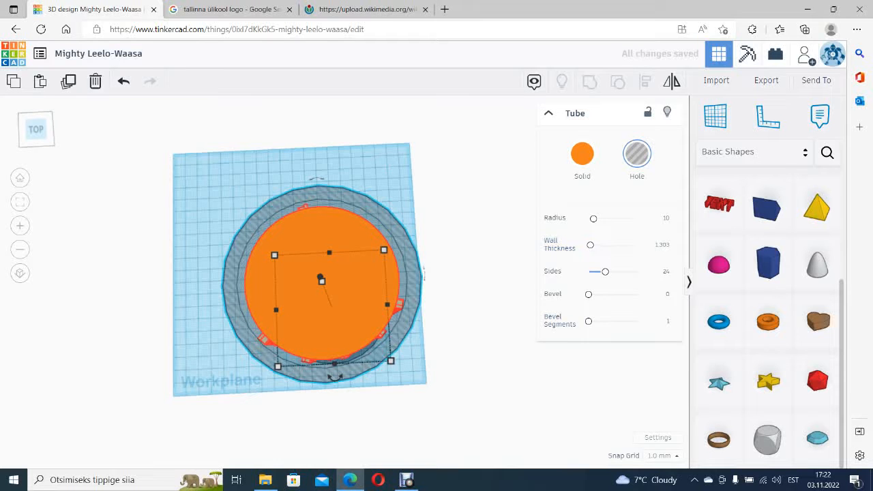
drag(605, 272, 638, 272)
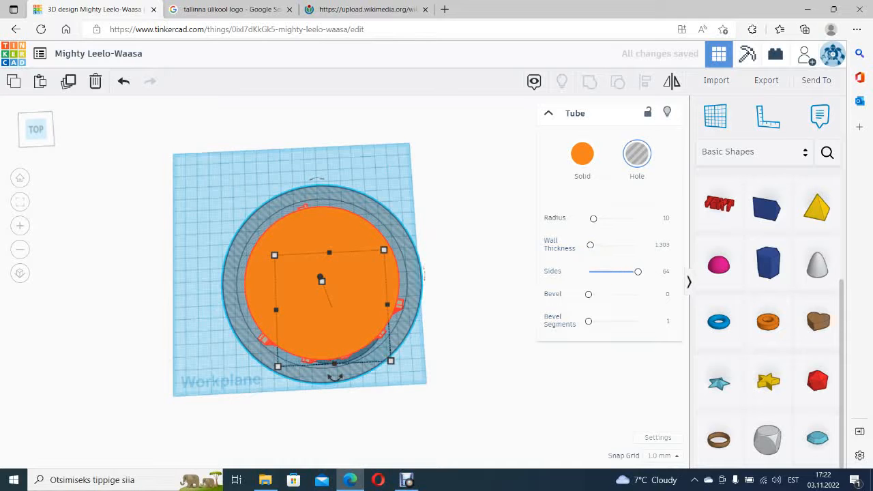
Set the tube hole's wall thickness to 1.7 so its inner edge sits closer to the cylinder
scroll(382, 276, up, 2)
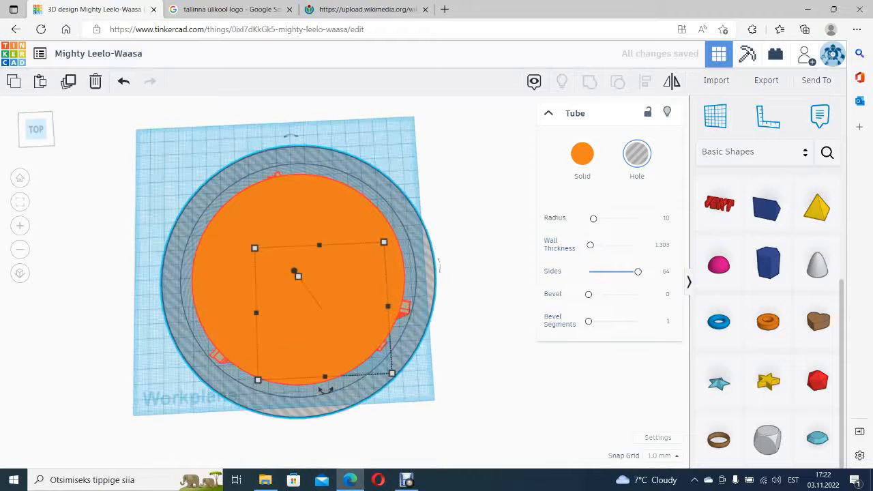
right_drag(382, 276, 385, 210)
right_drag(252, 51, 64, 63)
click(462, 155)
click(462, 155)
right_drag(462, 239, 288, 306)
click(266, 302)
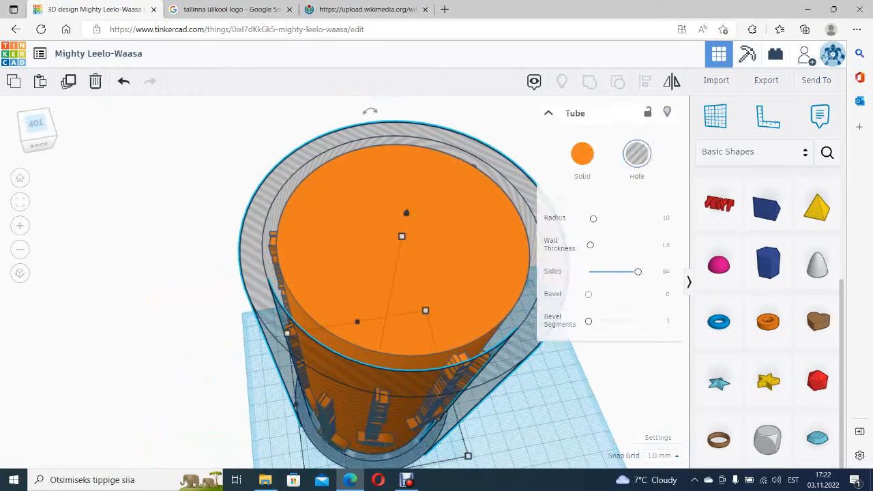
drag(591, 244, 590, 245)
click(662, 246)
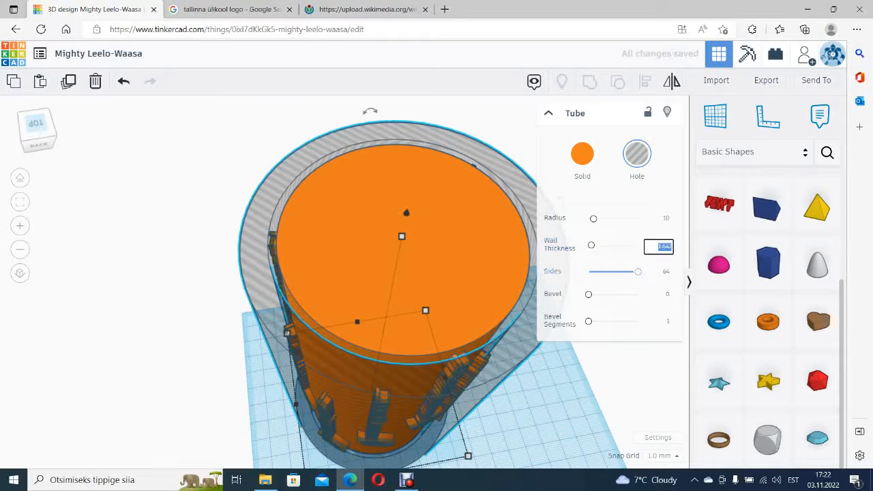
click(665, 246)
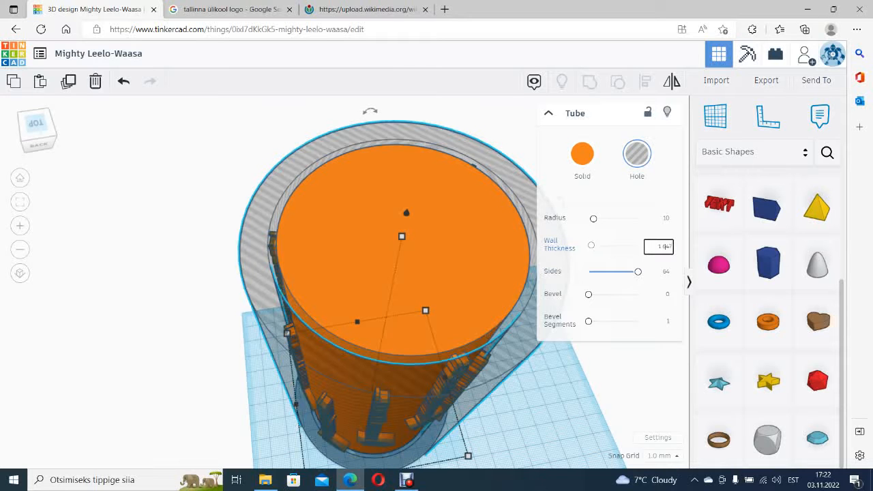
key(BackSpace)
key(Return)
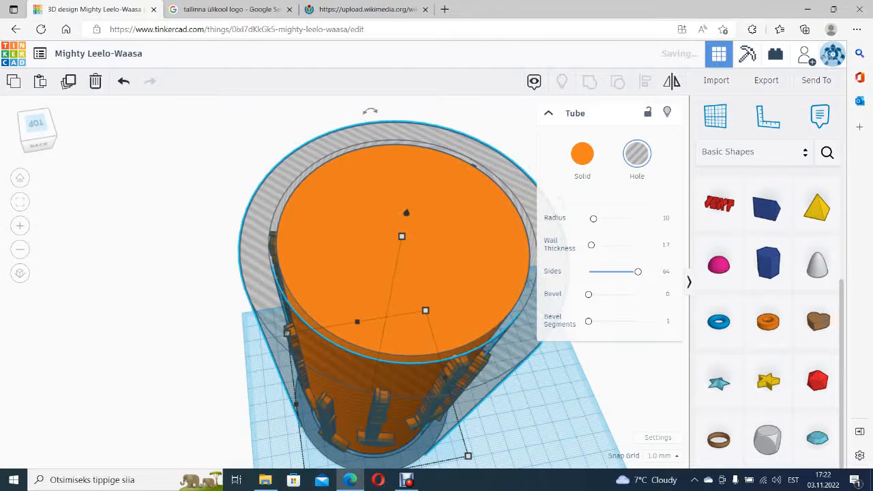
Examine the gap between the tube hole's inner edge and the logos around the cylinder from above and from the sides
scroll(251, 193, up, 4)
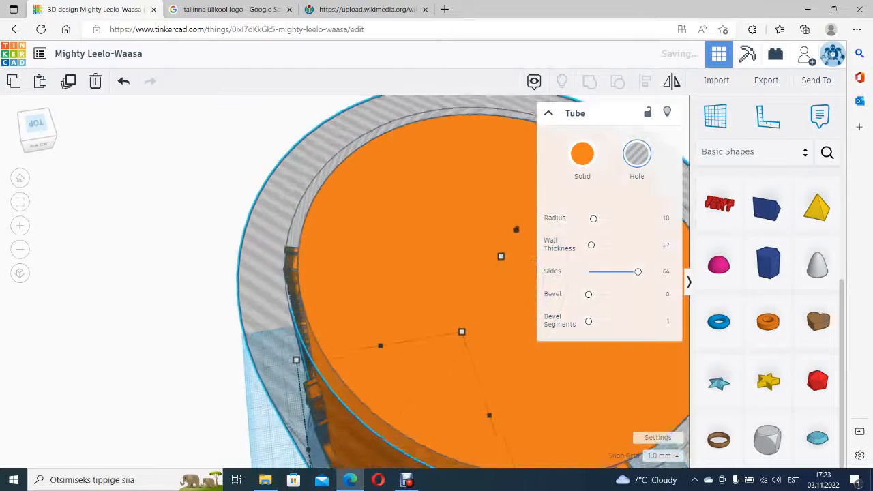
right_drag(236, 186, 146, 222)
scroll(147, 222, down, 2)
scroll(128, 250, down, 2)
scroll(357, 204, up, 3)
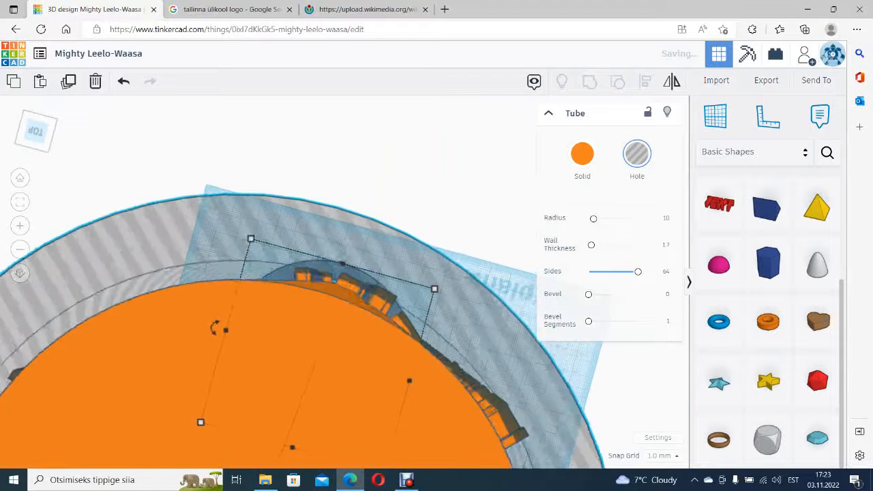
scroll(350, 234, down, 3)
right_drag(382, 273, 232, 270)
right_drag(304, 409, 278, 375)
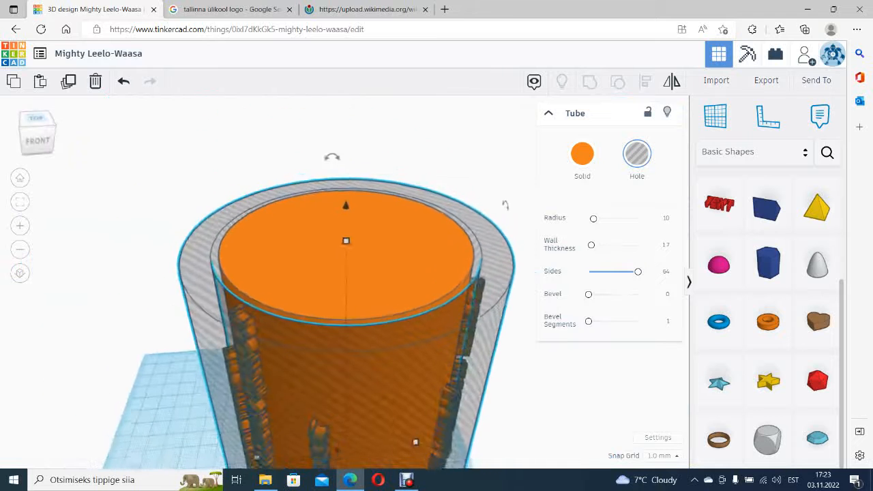
scroll(279, 375, down, 5)
scroll(274, 153, up, 2)
scroll(274, 164, down, 5)
scroll(290, 273, up, 1)
scroll(303, 368, up, 3)
Select the logo cylinder together with the surrounding tube hole and group them to trim the protruding logos
right_drag(303, 368, 243, 327)
right_drag(464, 320, 395, 380)
drag(281, 106, 531, 444)
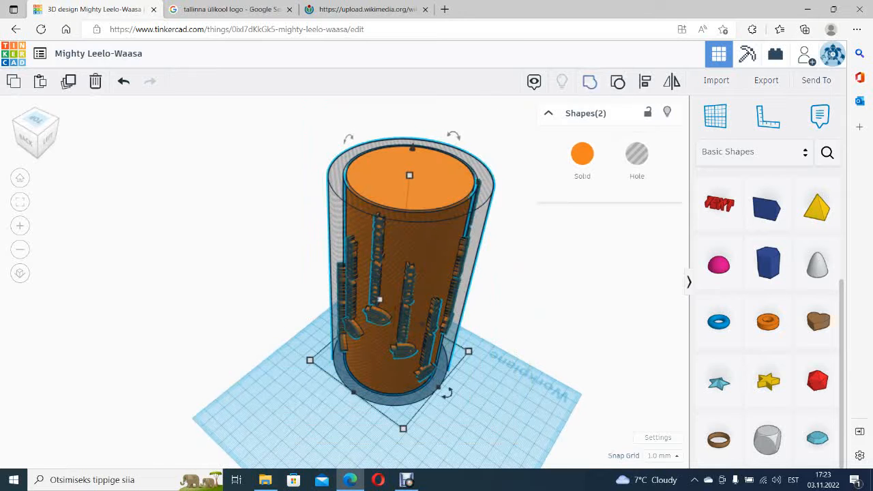
click(590, 82)
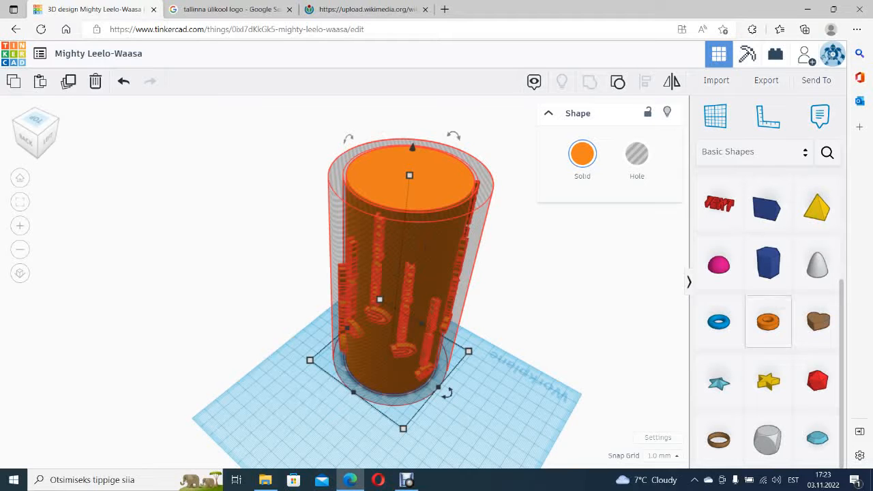
Place a cylinder hole from the basic shapes on the empty workplane area beside the logo cylinder
scroll(769, 318, up, 3)
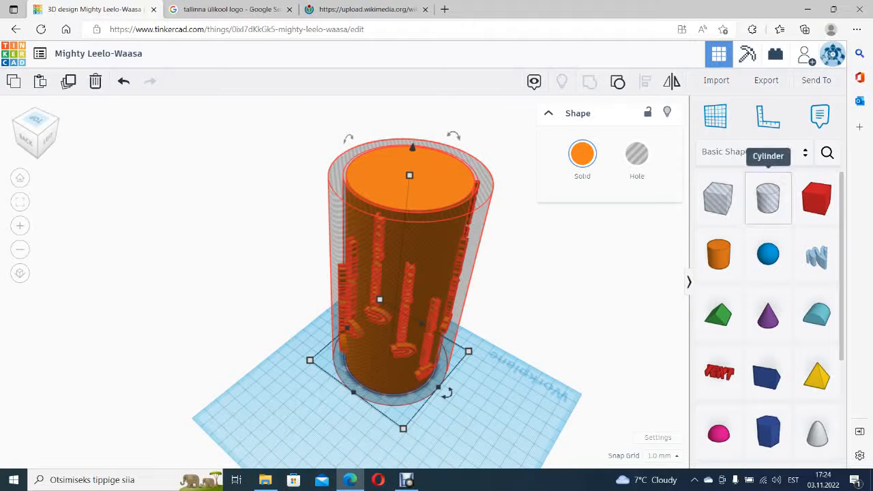
drag(768, 198, 320, 416)
scroll(270, 324, up, 2)
scroll(270, 324, down, 5)
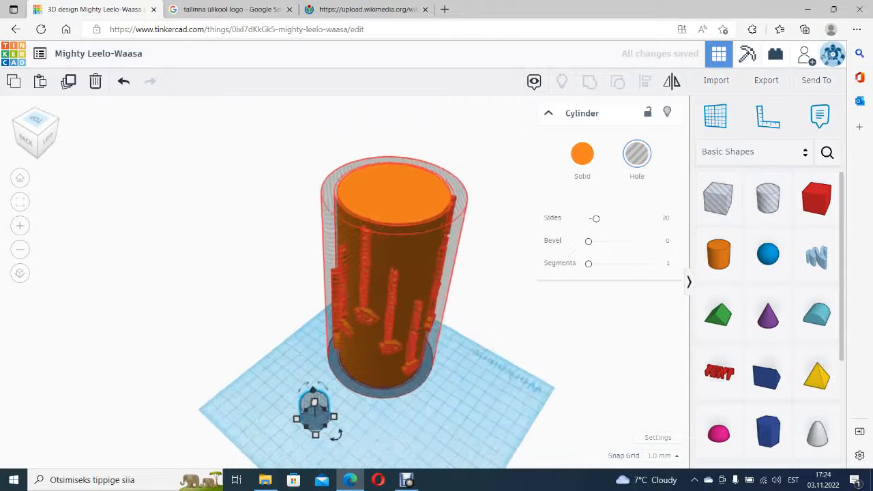
Set the cylinder hole's length and width to 50 mm each
scroll(310, 388, up, 3)
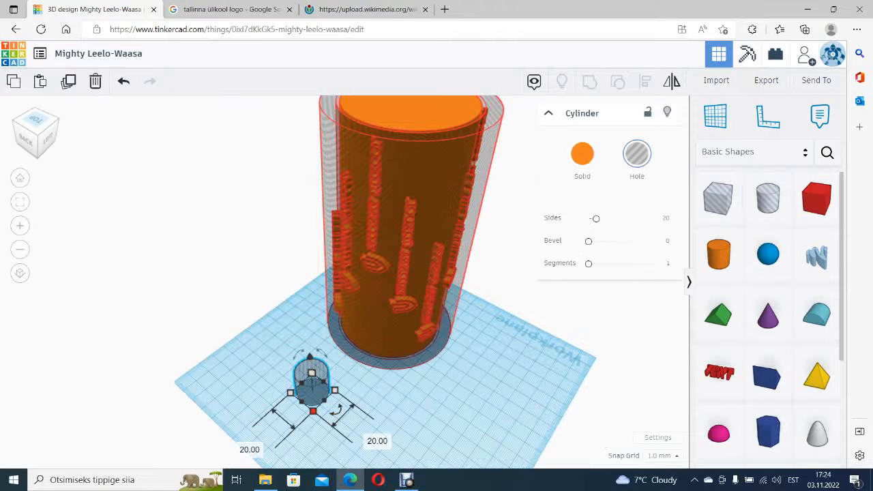
click(377, 441)
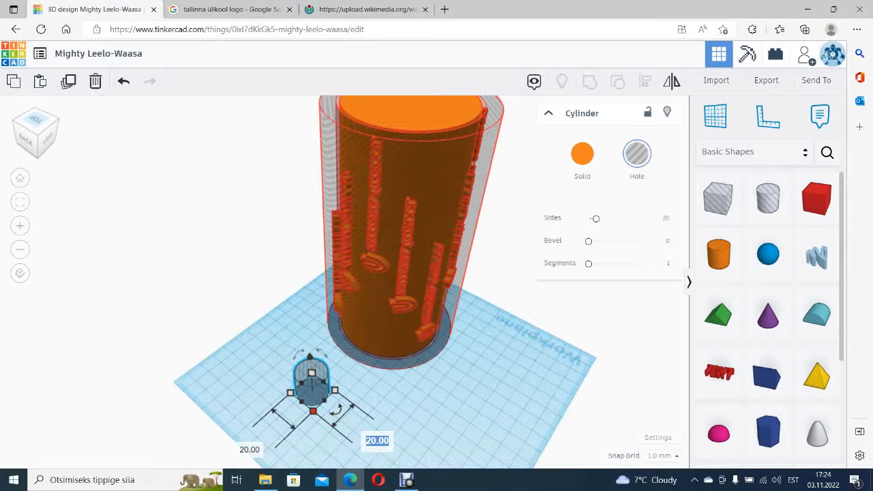
text(50)
key(Return)
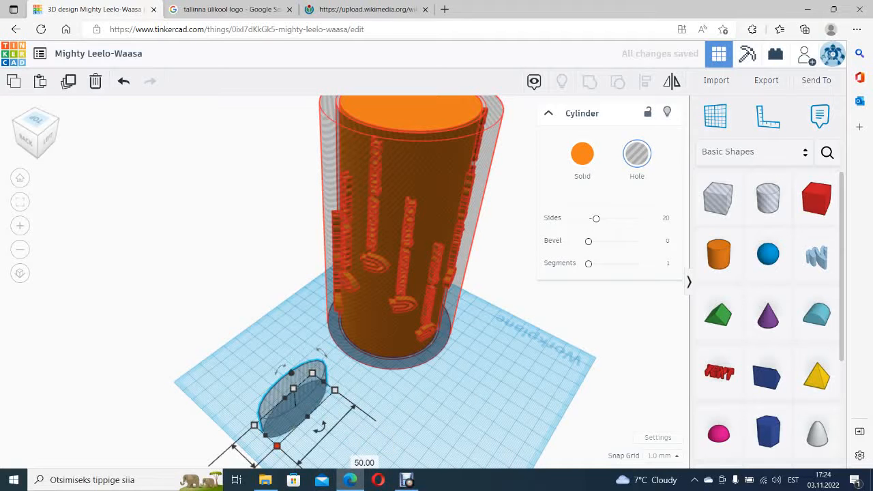
scroll(279, 391, down, 5)
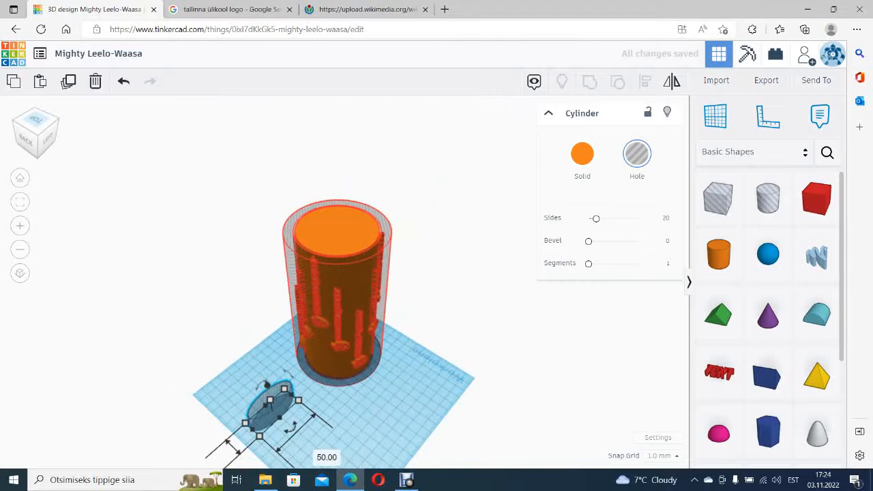
click(234, 460)
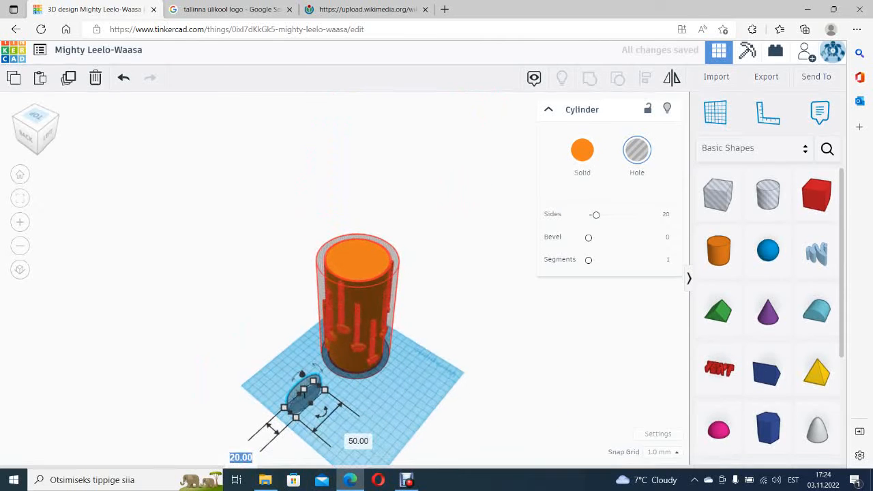
text(50)
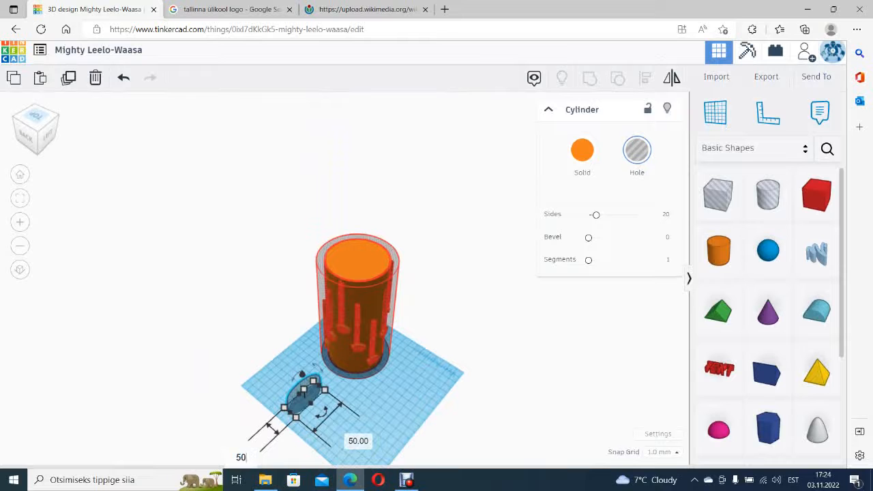
key(Return)
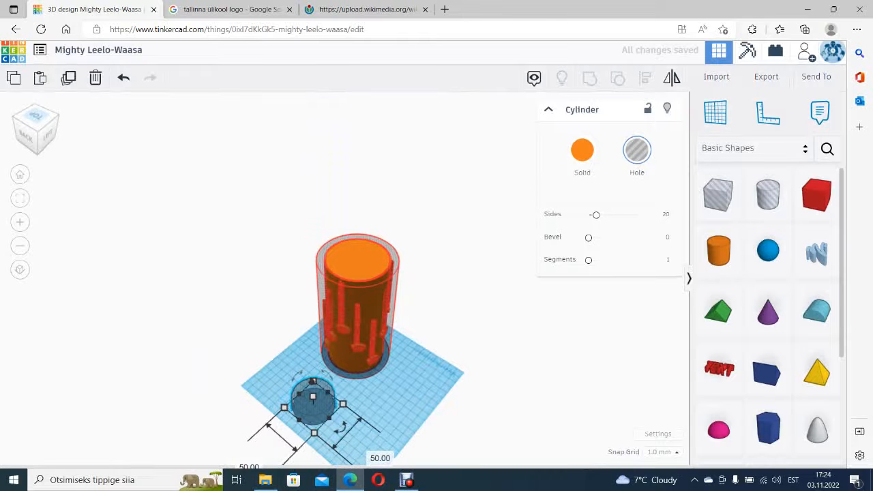
Set the cylinder hole's height to 160 mm
middle_drag(307, 399, 312, 355)
scroll(312, 355, up, 1)
scroll(314, 356, up, 2)
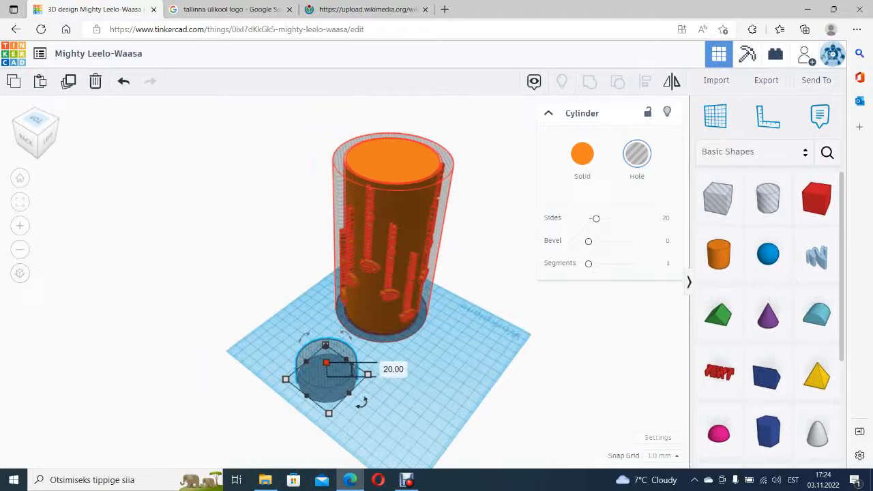
click(393, 369)
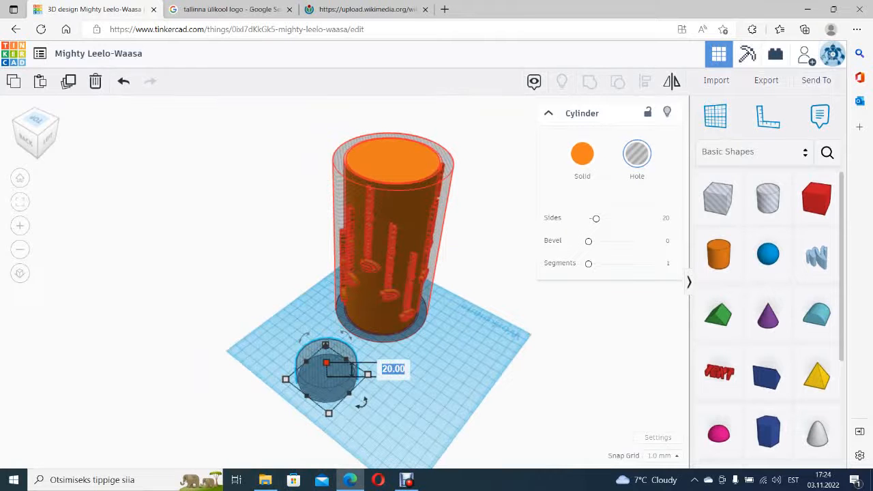
text(160)
key(Return)
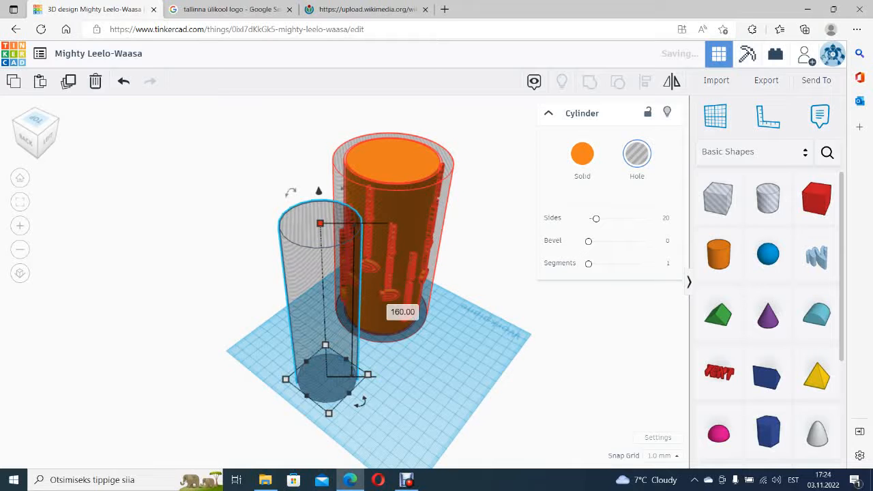
Move the cylinder hole about 97 mm across the workplane into the centre of the logo cylinder
middle_drag(394, 369, 343, 422)
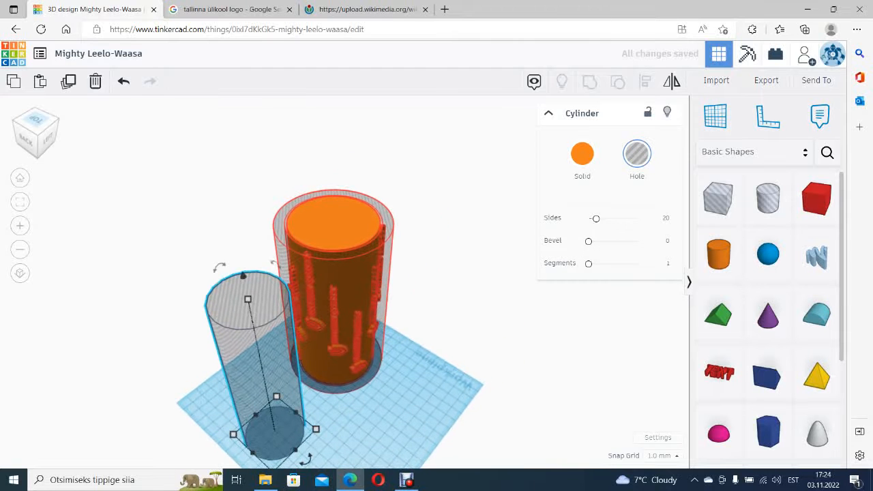
drag(263, 369, 322, 309)
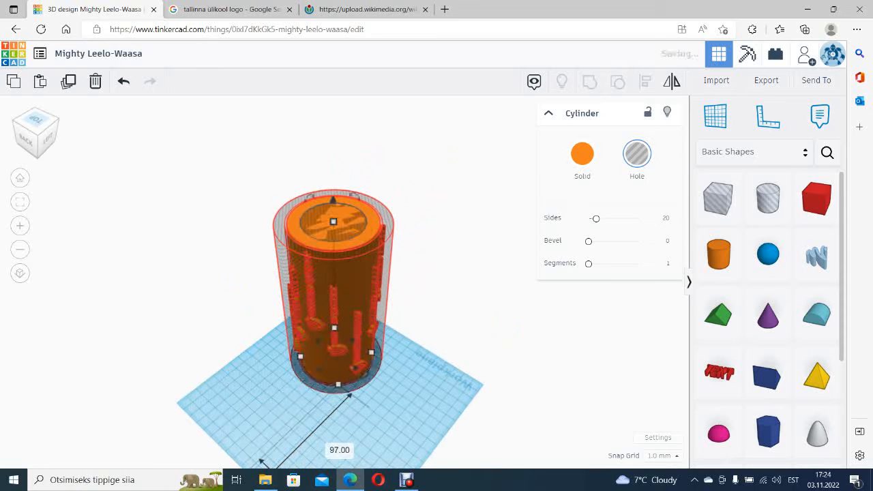
key(Escape)
Examine the cylinder hole's centring from above and from the side, and look at the Tallinna Ülikool logo image for reference
middle_drag(334, 273, 310, 319)
scroll(312, 318, down, 1)
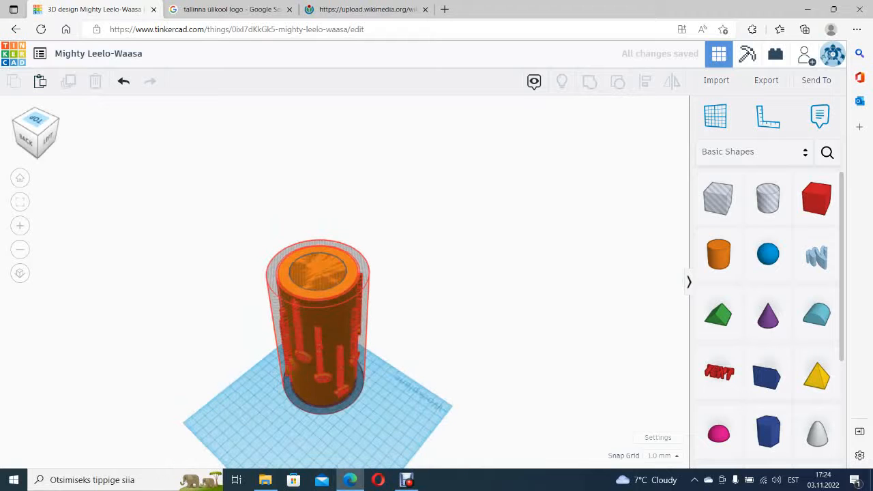
click(36, 120)
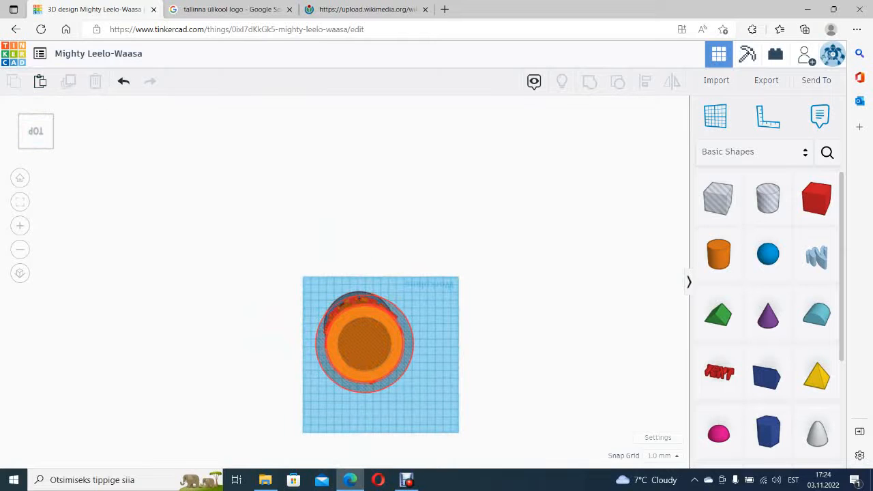
scroll(433, 280, up, 1)
scroll(433, 281, down, 1)
right_drag(433, 280, 436, 214)
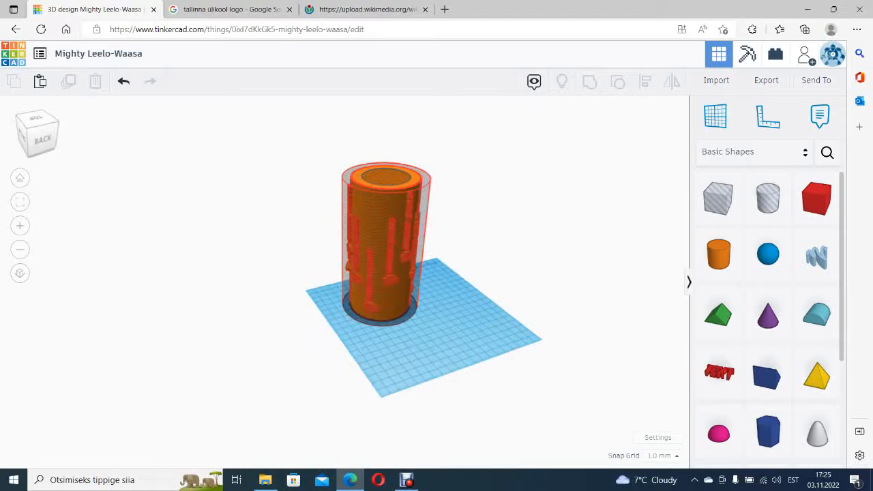
click(231, 9)
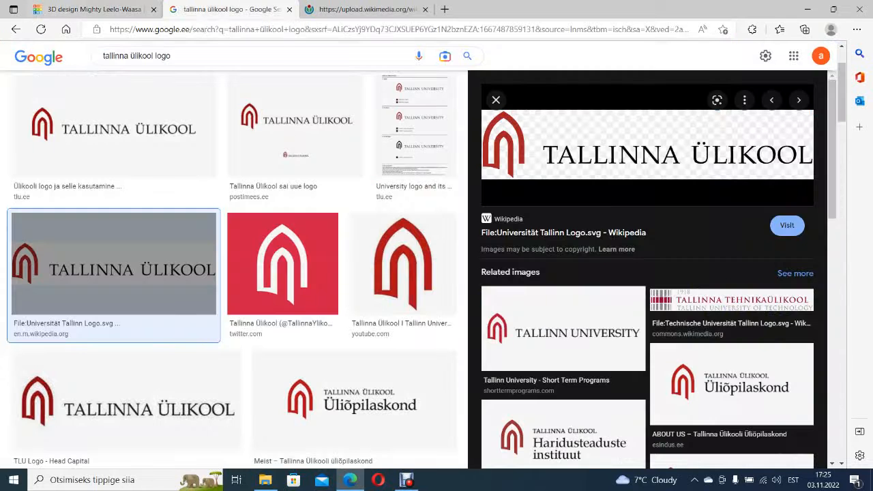
click(94, 10)
scroll(457, 273, down, 1)
scroll(464, 239, up, 2)
right_drag(464, 259, 300, 290)
Try to select the grouped logo cylinder together with the cylinder hole inside it
drag(200, 122, 431, 399)
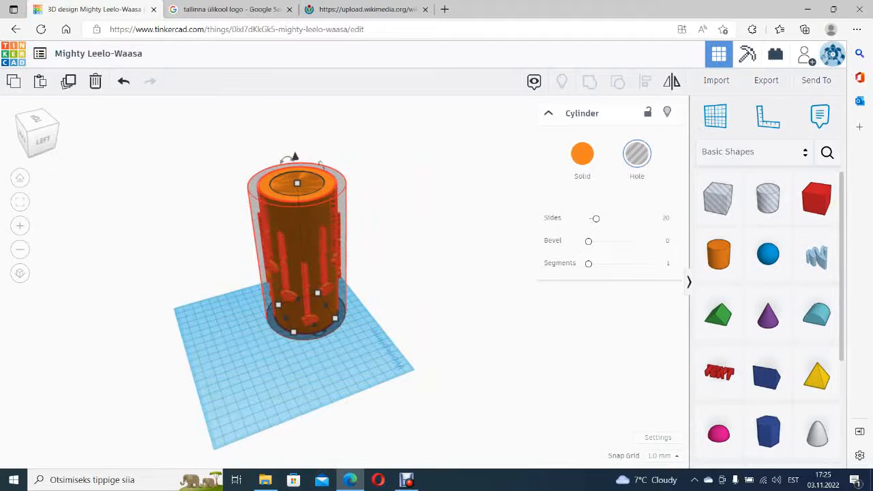
click(430, 399)
click(303, 239)
drag(198, 132, 414, 395)
key(Escape)
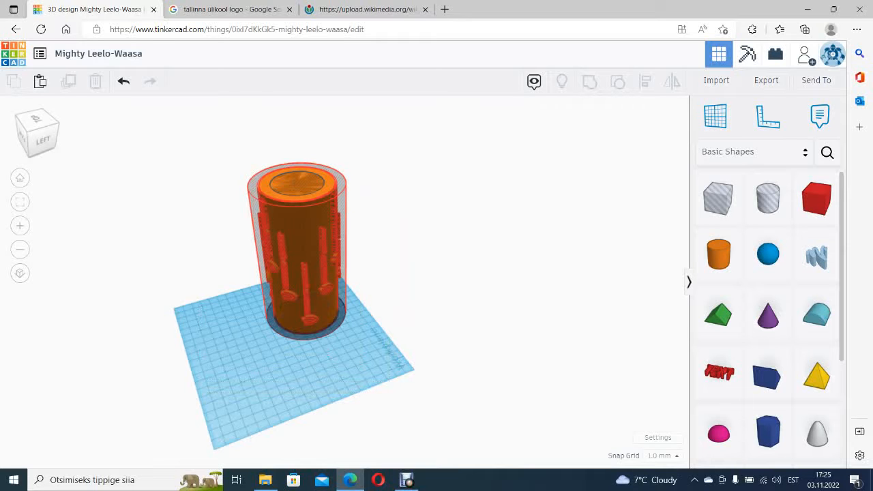
Export the design as a downloadable file for 3D printing
right_drag(412, 273, 36, 252)
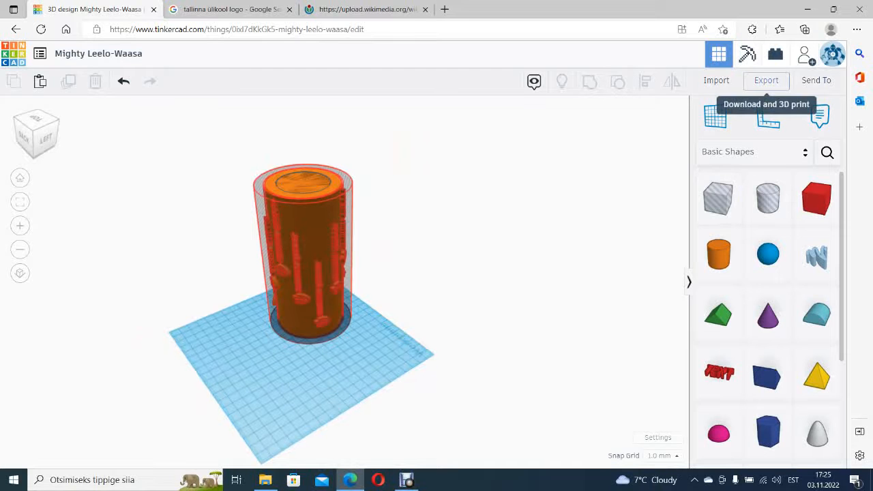
click(767, 80)
click(483, 244)
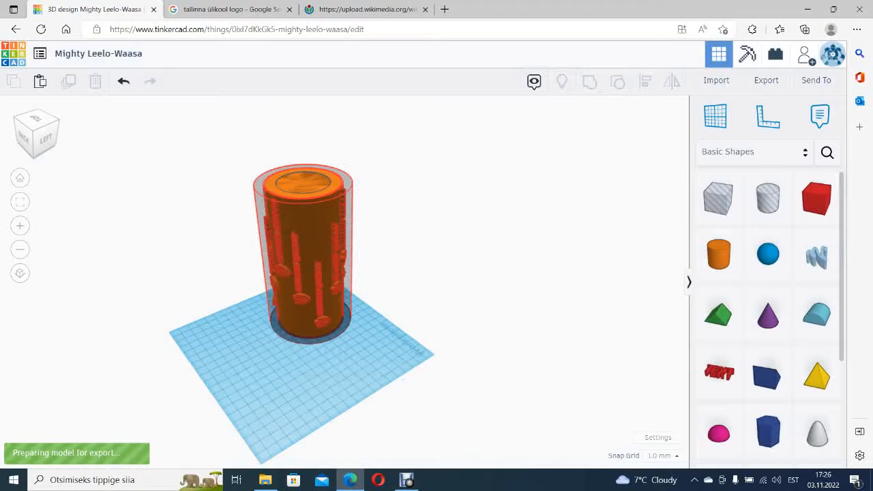